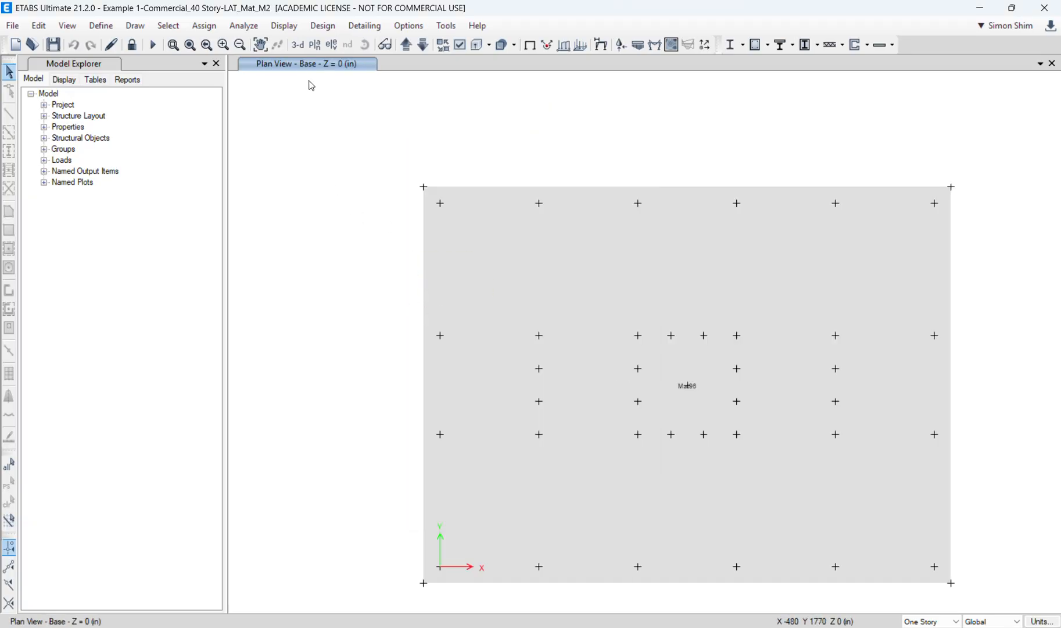
Step: Limit the building view's story range by setting the top story to Base
click(68, 25)
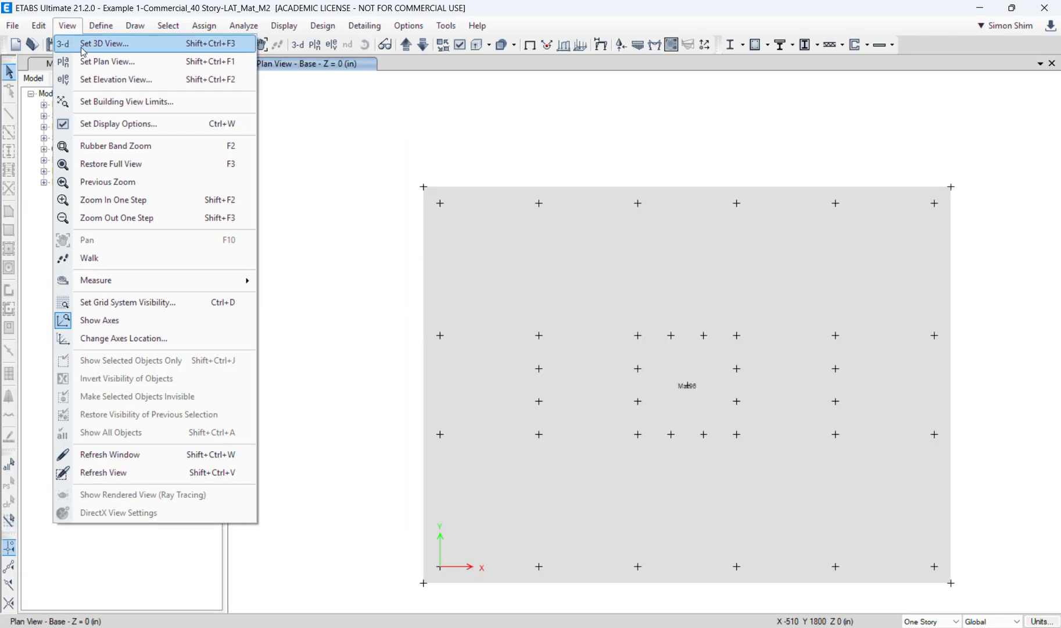
click(114, 102)
click(505, 400)
scroll(509, 384, down, 3)
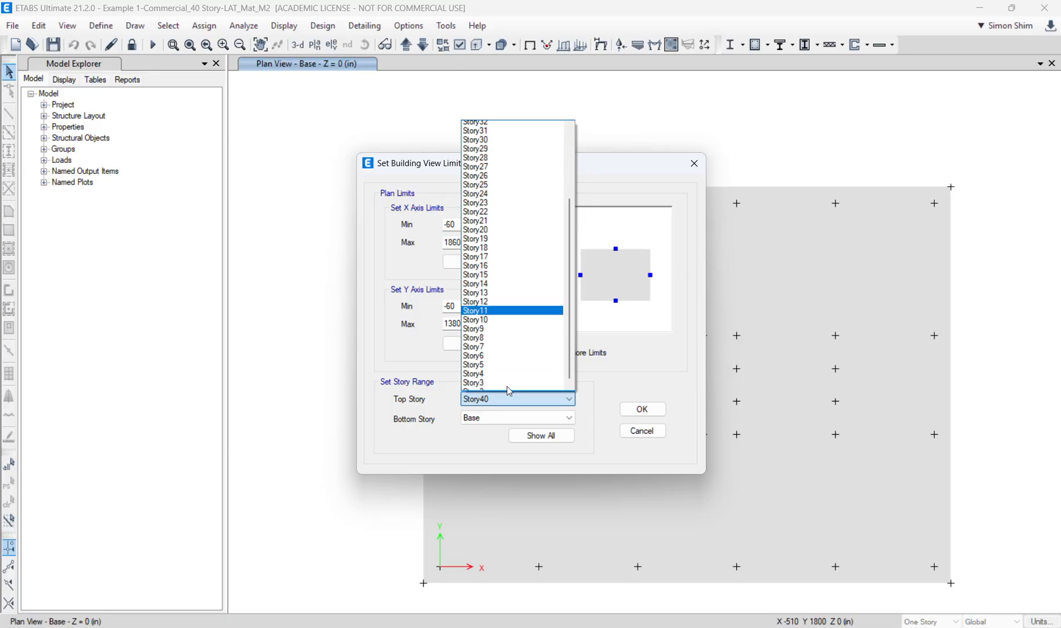
scroll(509, 387, down, 1)
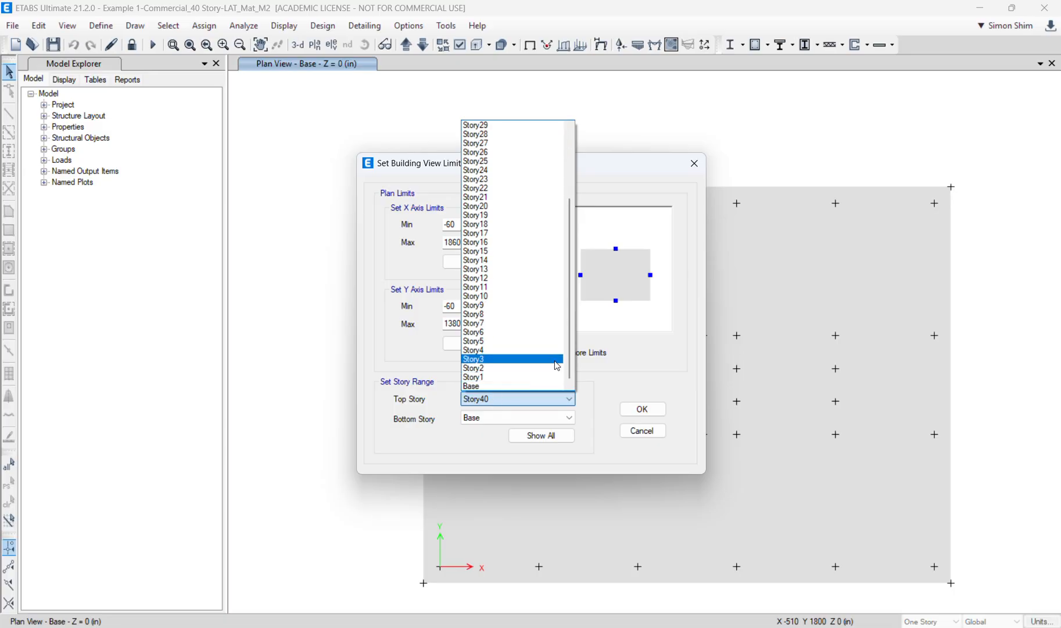
click(480, 386)
click(643, 409)
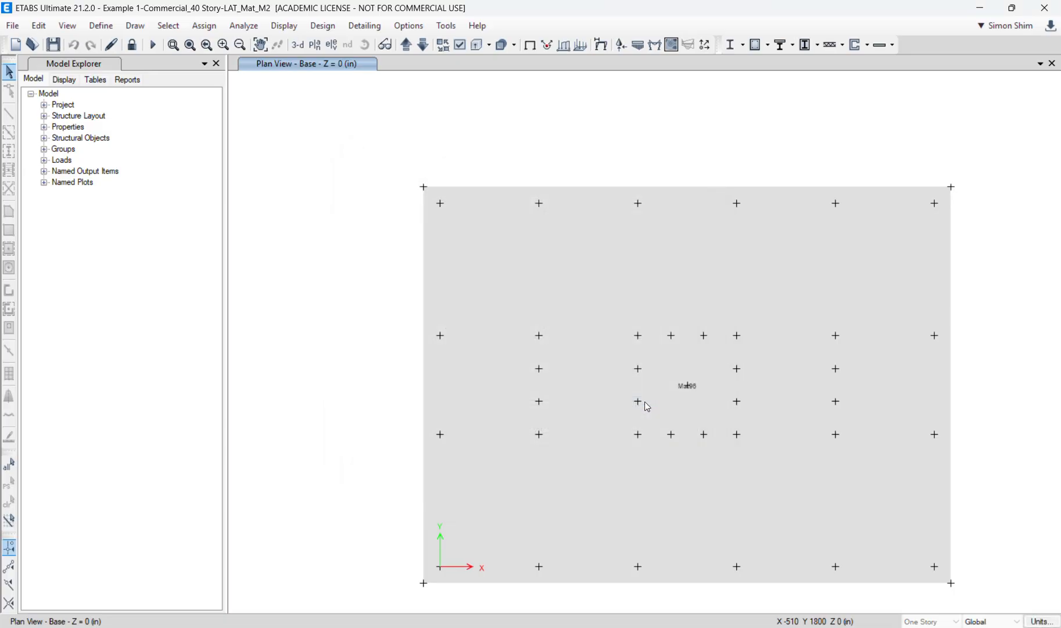
Step: Show the model in 3D and inspect the assignments of the mat slab at the base
click(297, 45)
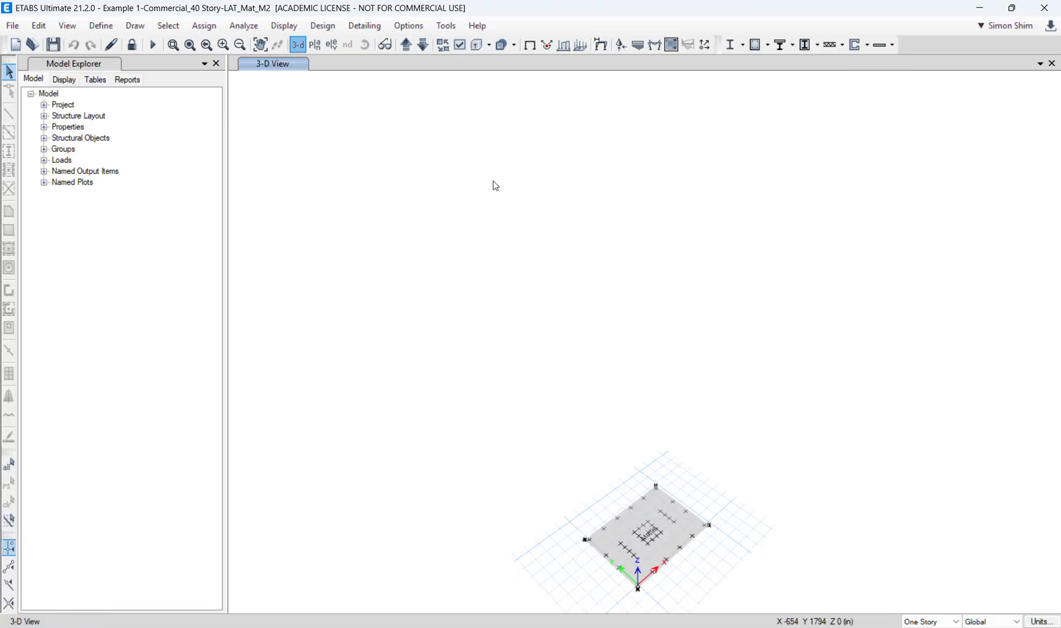
scroll(668, 540, up, 3)
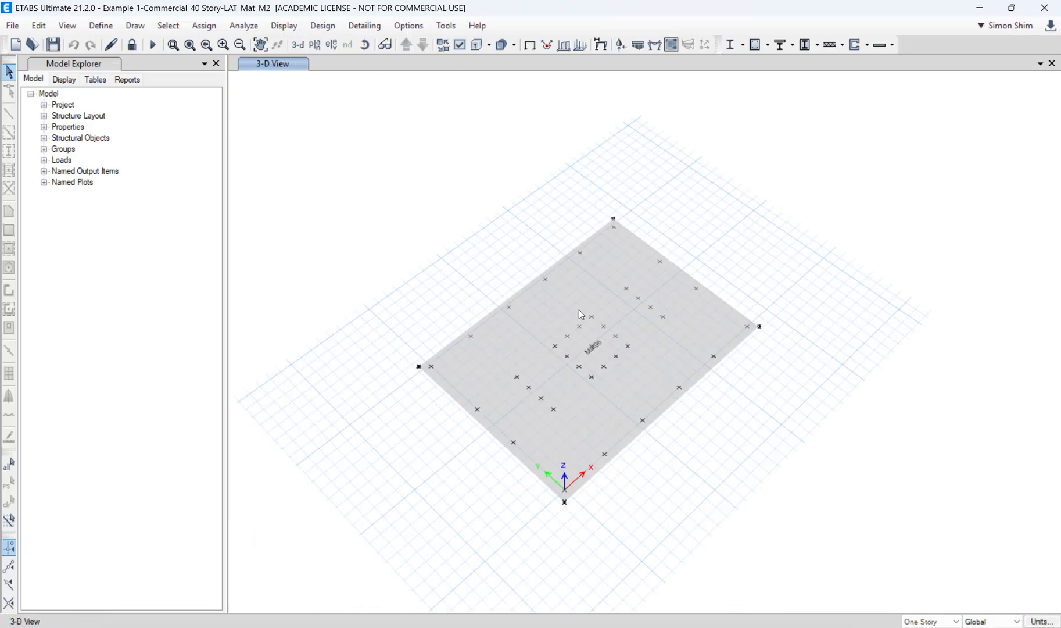
scroll(579, 313, up, 3)
click(576, 222)
right_click(576, 222)
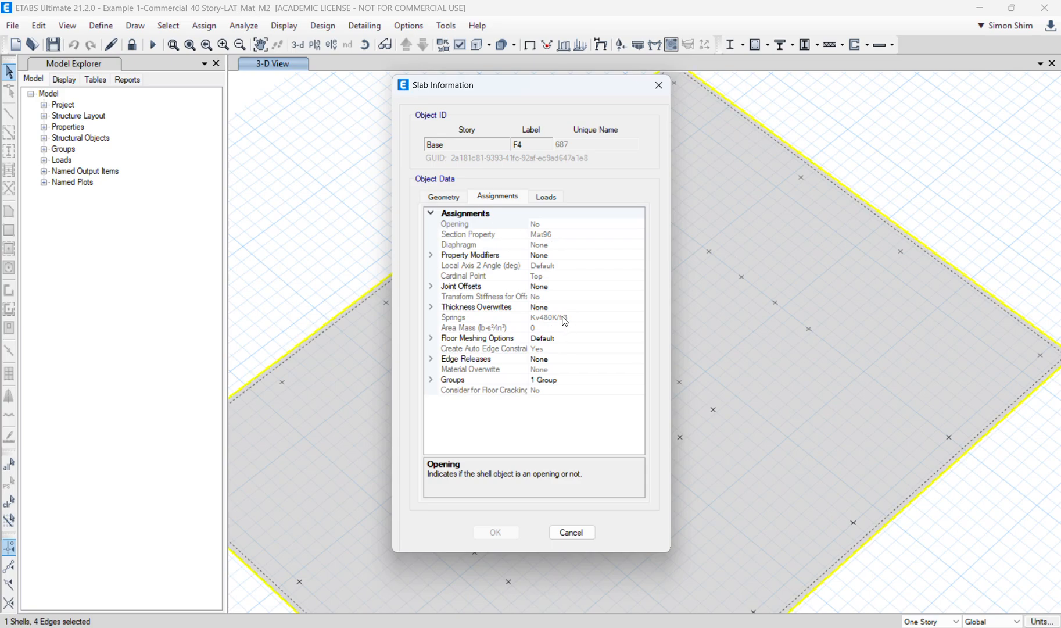
click(573, 533)
Step: Review the Mat96 slab property definition, including its material, modeling type, slab type and thickness, without changing it
click(101, 25)
mouse_move(146, 65)
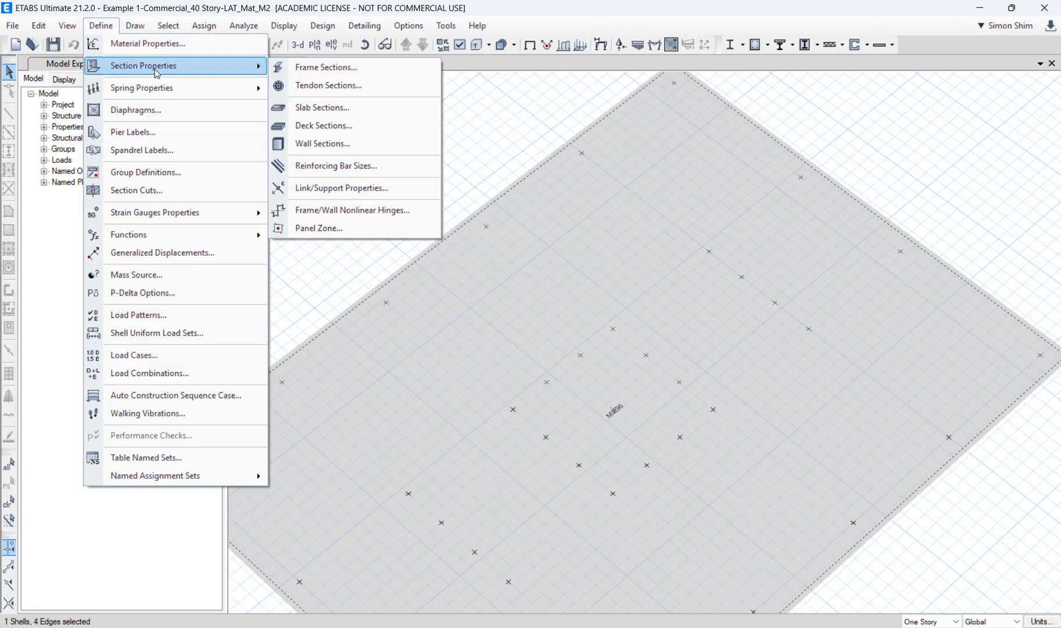
click(325, 108)
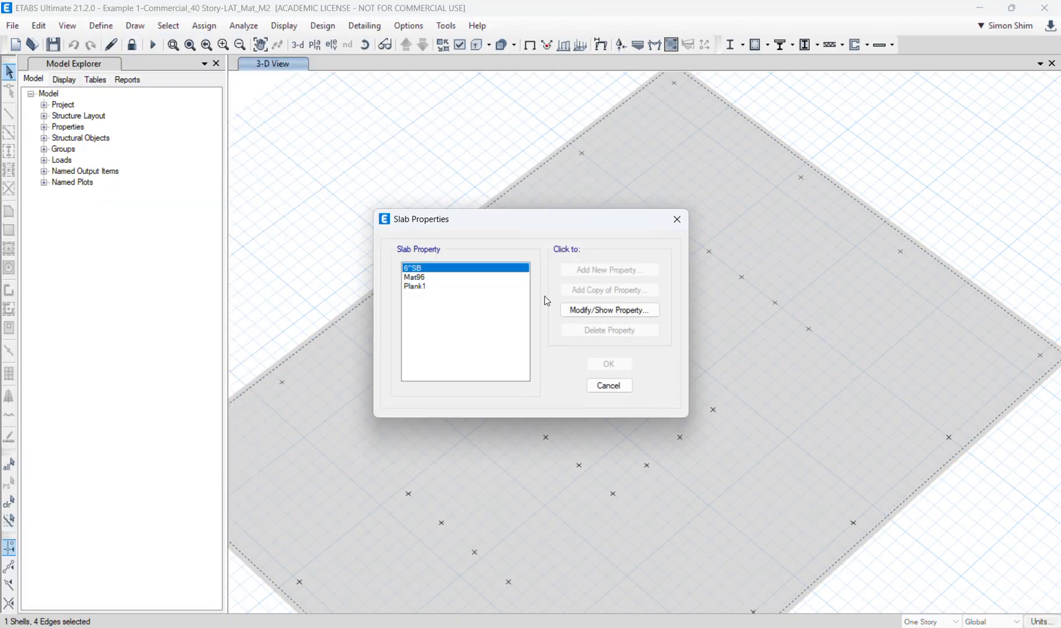
click(428, 277)
click(592, 308)
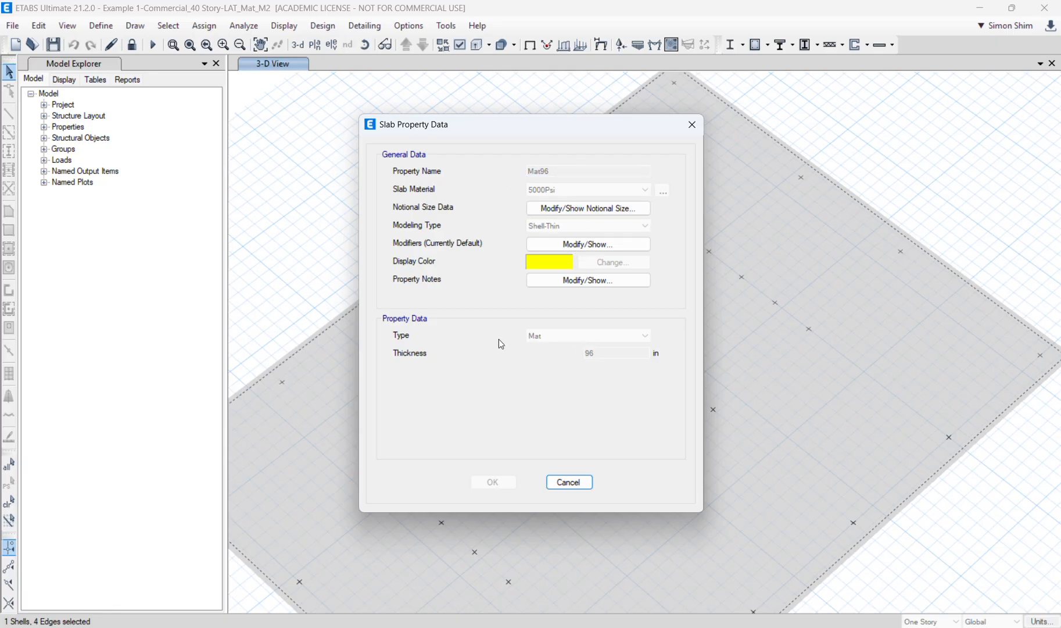
click(568, 483)
click(606, 311)
click(572, 481)
click(615, 386)
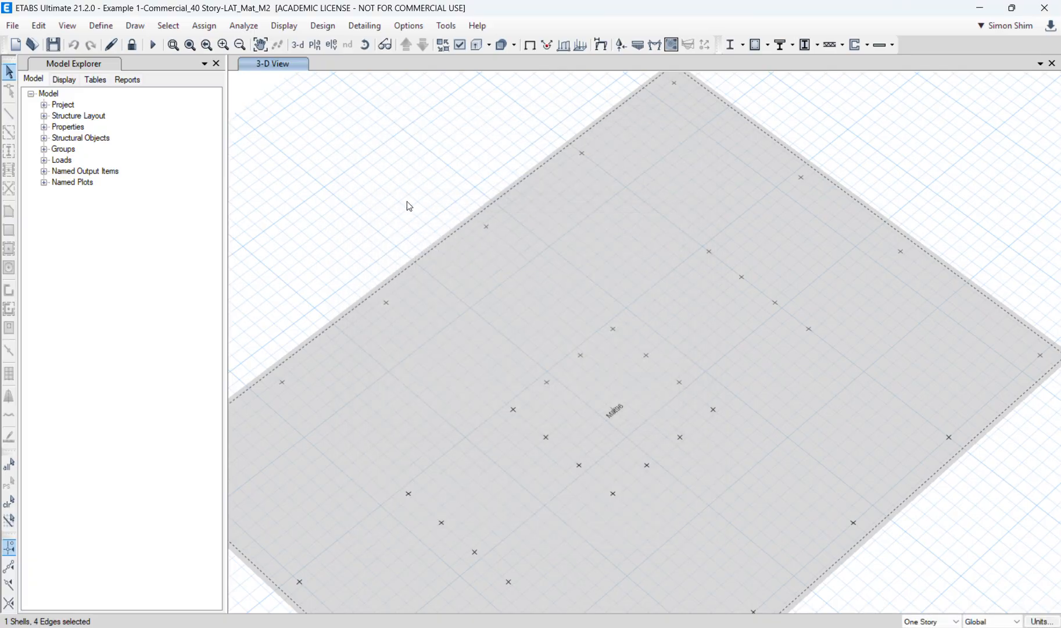
Step: Recheck the mat slab's assigned section property and area spring in its slab information
scroll(632, 219, down, 3)
click(632, 221)
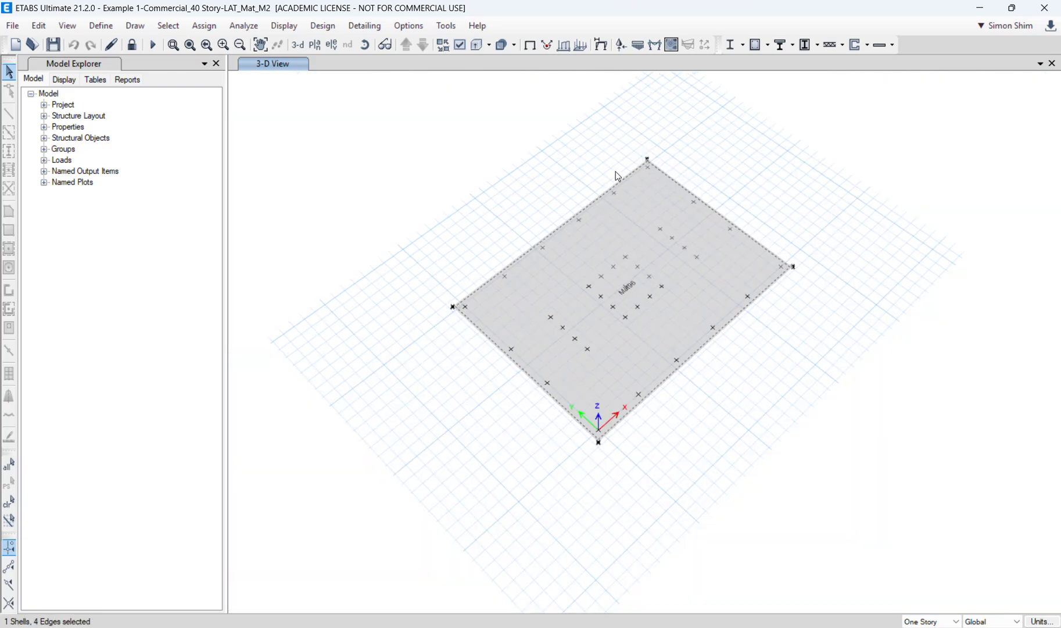
right_click(619, 235)
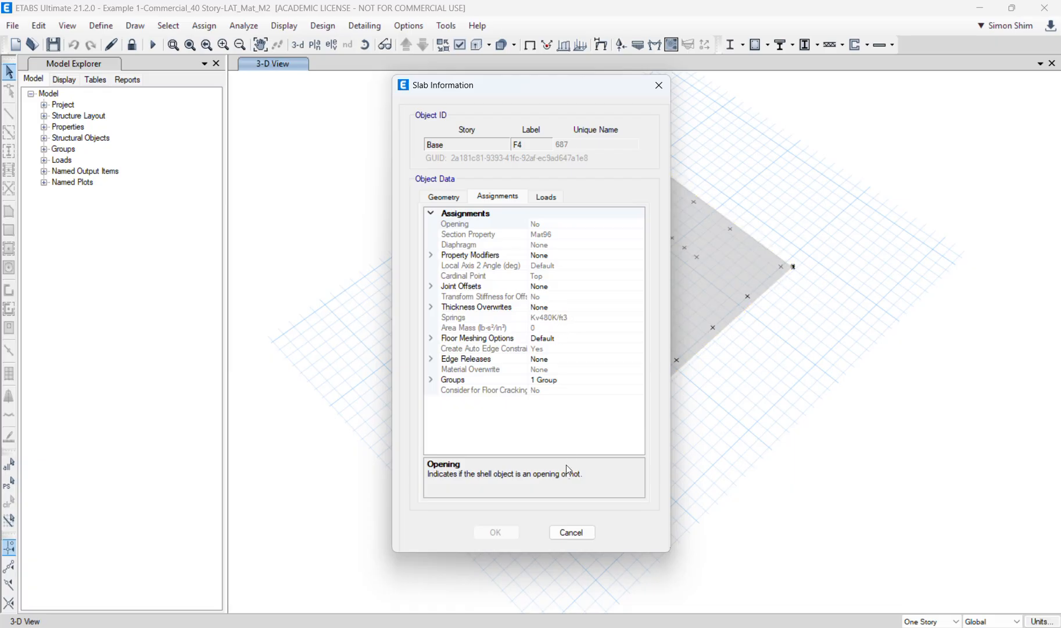
click(570, 533)
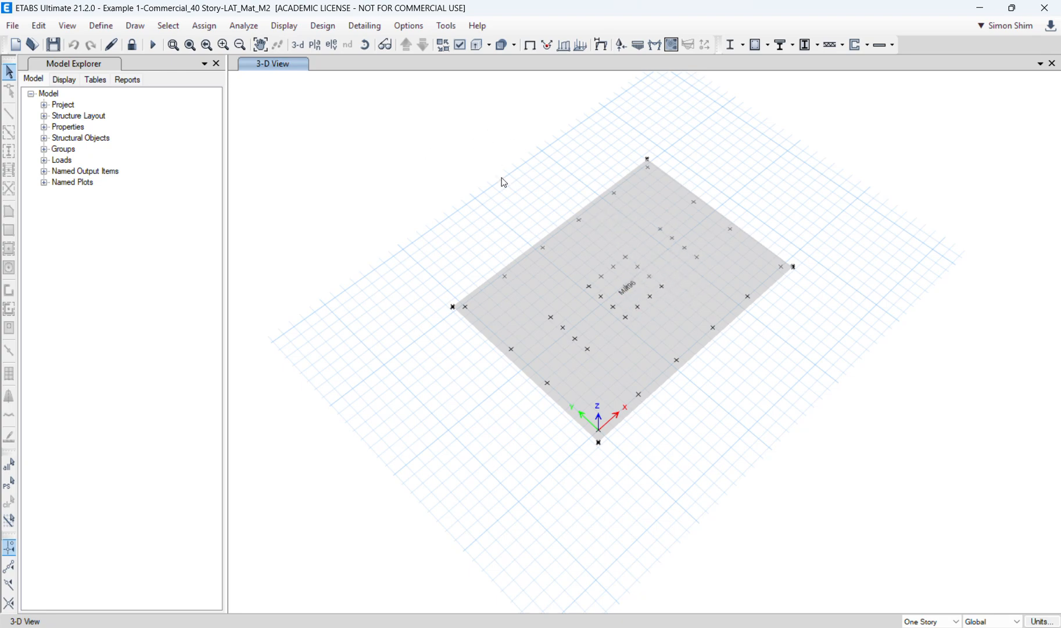
right_click(575, 254)
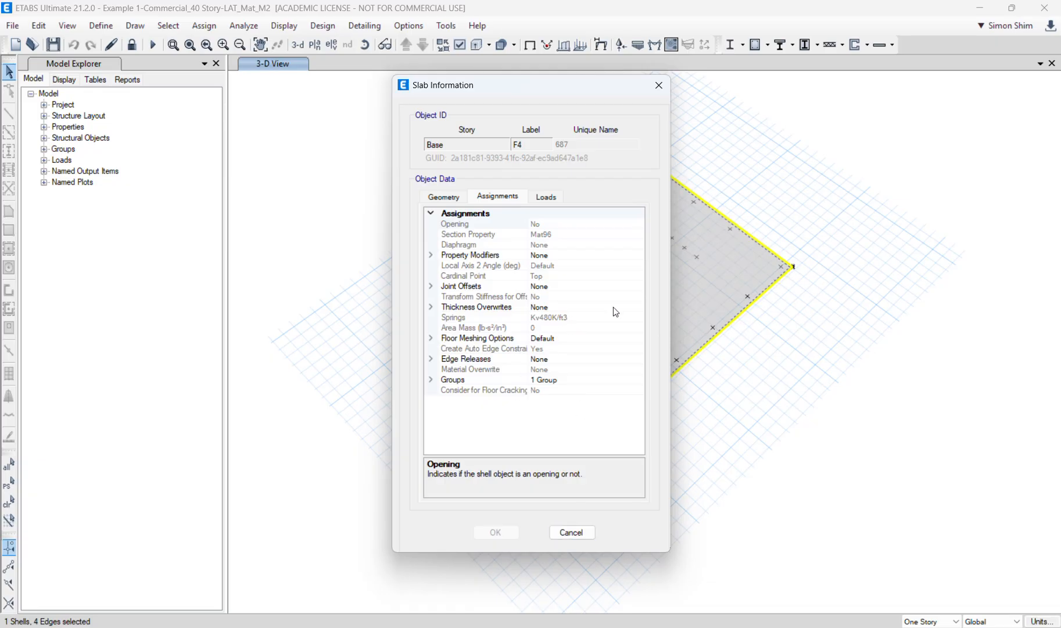
drag(645, 91, 433, 111)
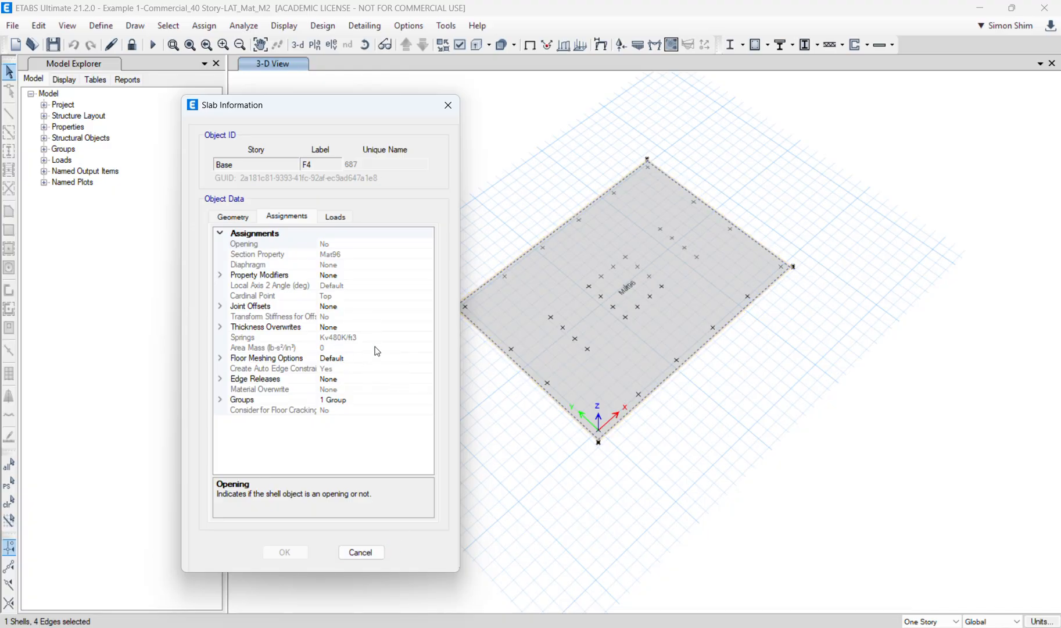
click(360, 552)
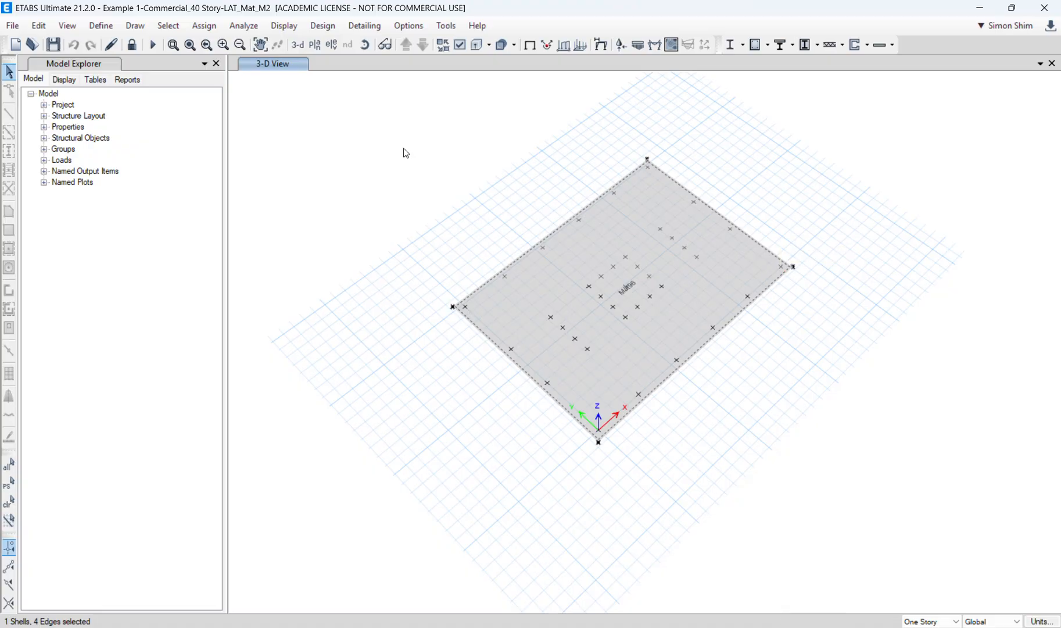
Step: Switch to the plan view of the Base level
click(314, 44)
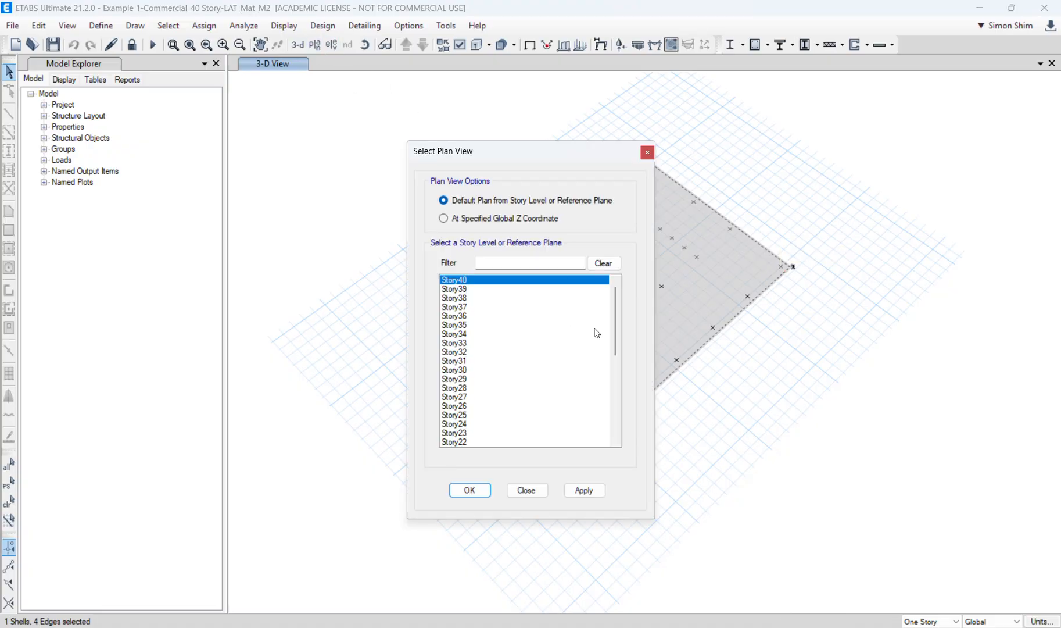
scroll(615, 333, down, 8)
click(460, 442)
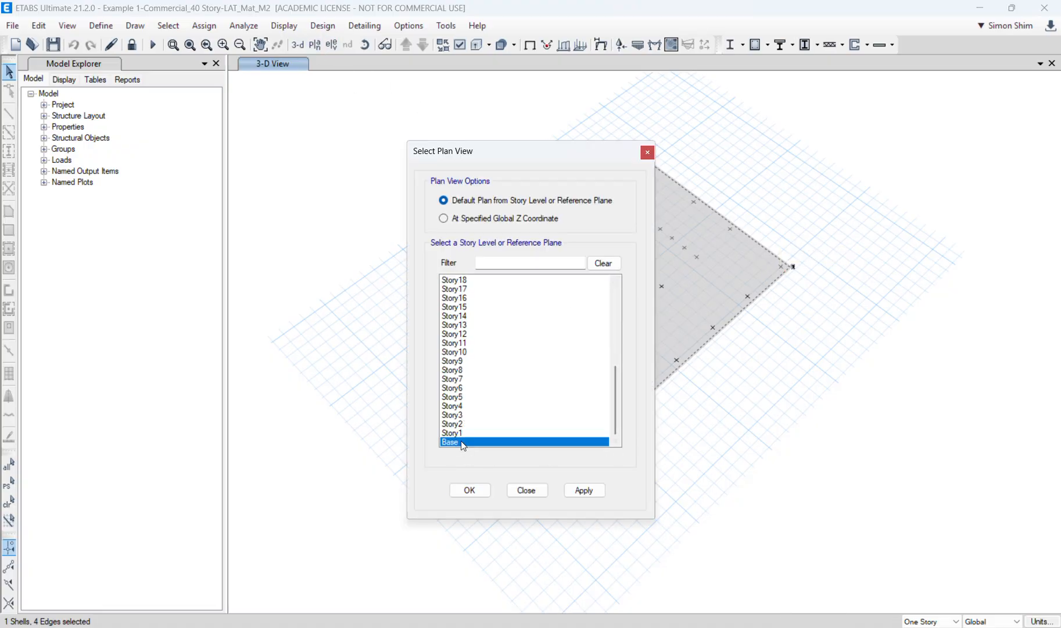
click(470, 490)
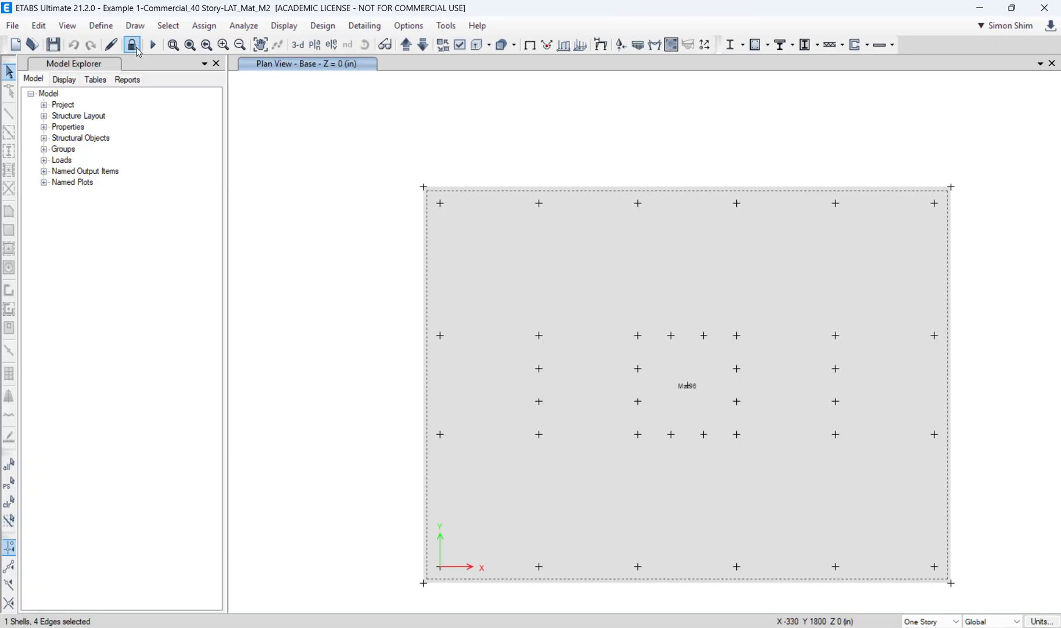
Step: Review the load cases and scale factors in the DL+LL load combination, leaving the definition unchanged
click(101, 25)
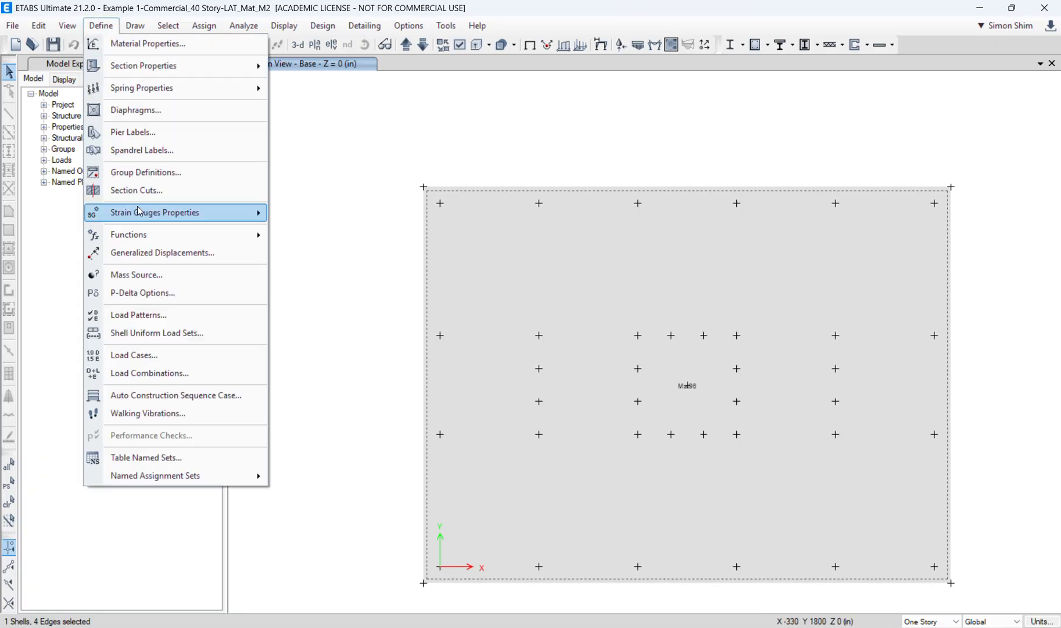
click(190, 375)
drag(438, 220, 217, 142)
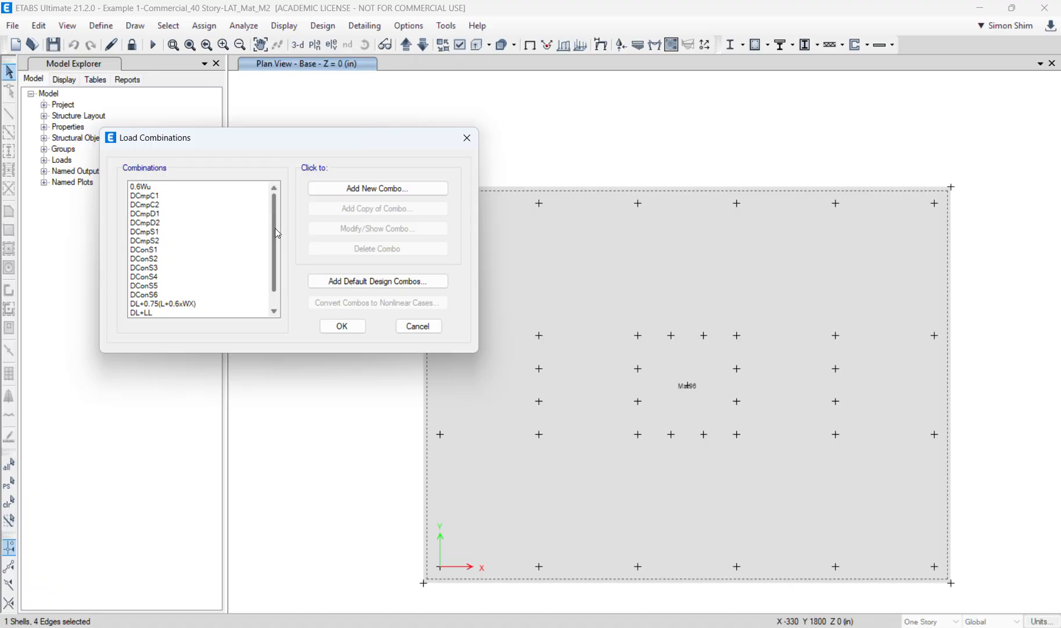
drag(314, 147, 264, 120)
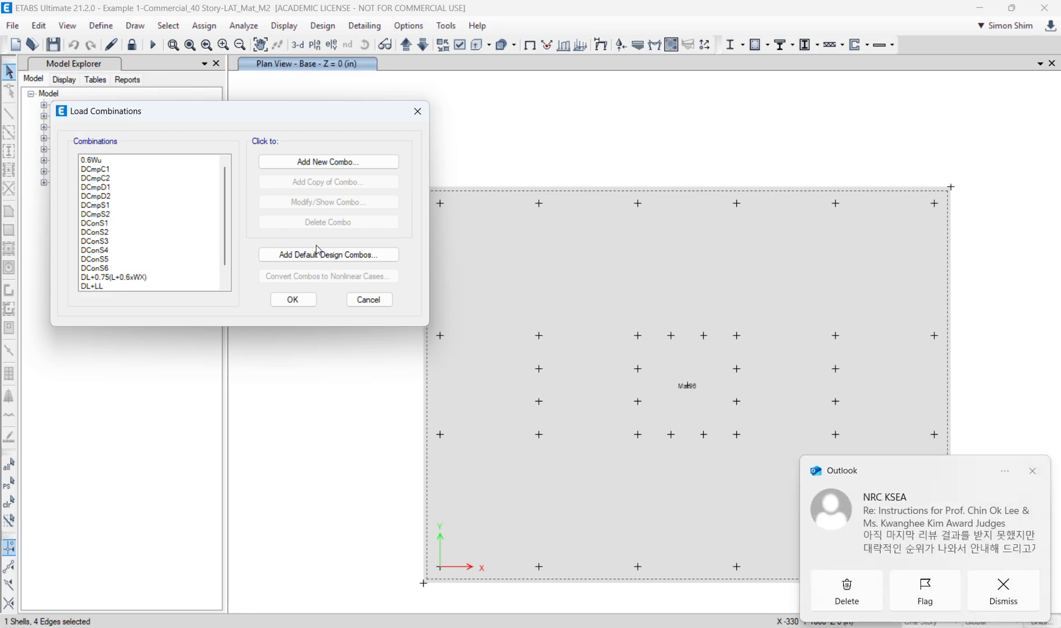
click(1038, 475)
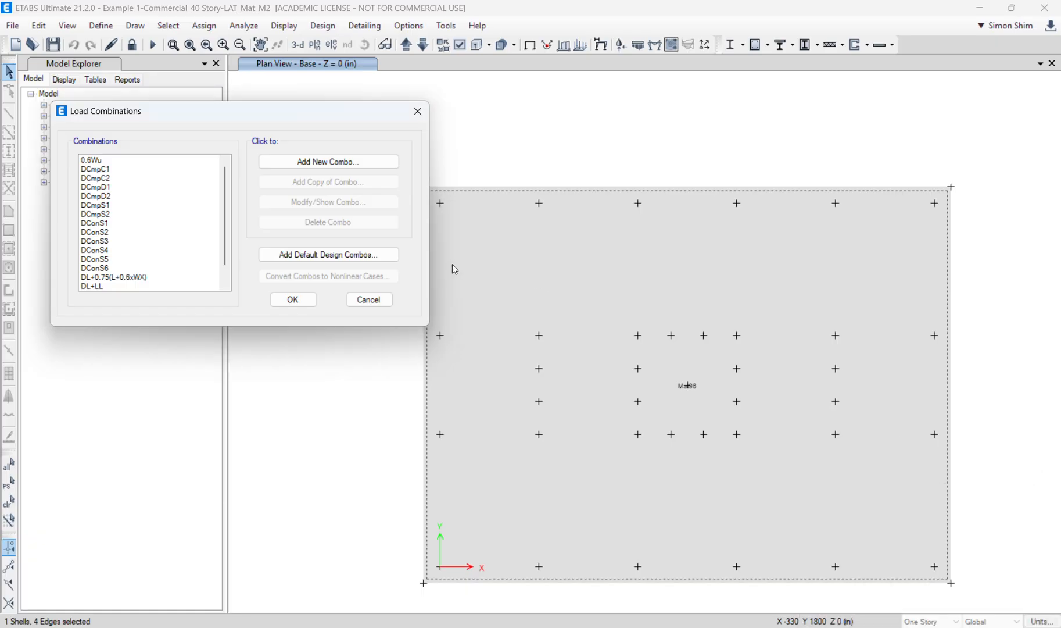
drag(331, 121, 307, 107)
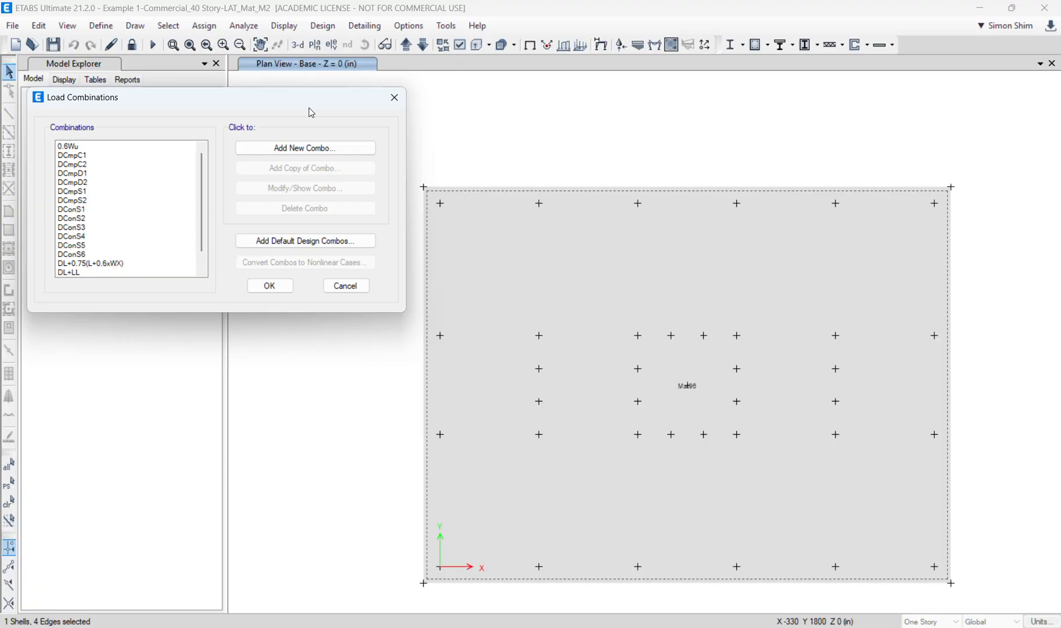
click(125, 271)
click(293, 188)
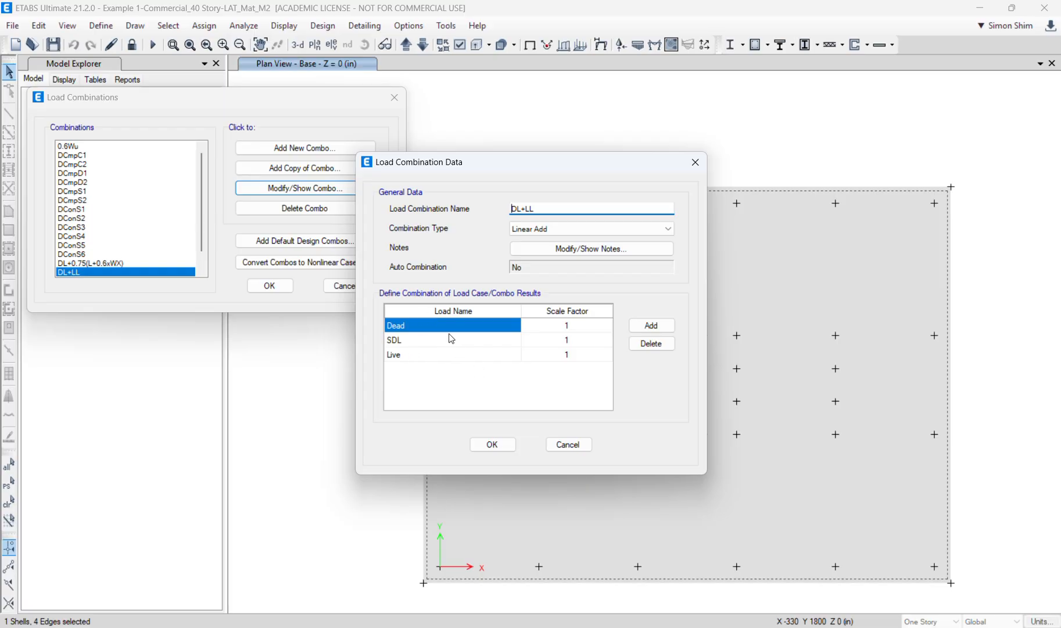
click(569, 444)
click(343, 286)
Step: Check the applied load pattern and scale factor of the Live load case without editing it
click(102, 25)
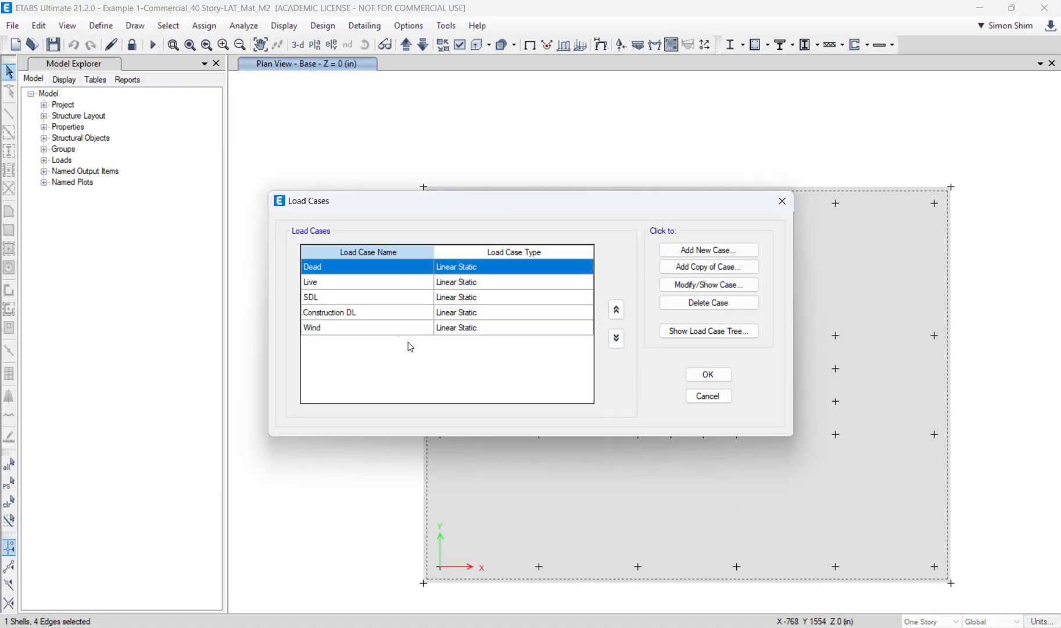
click(333, 283)
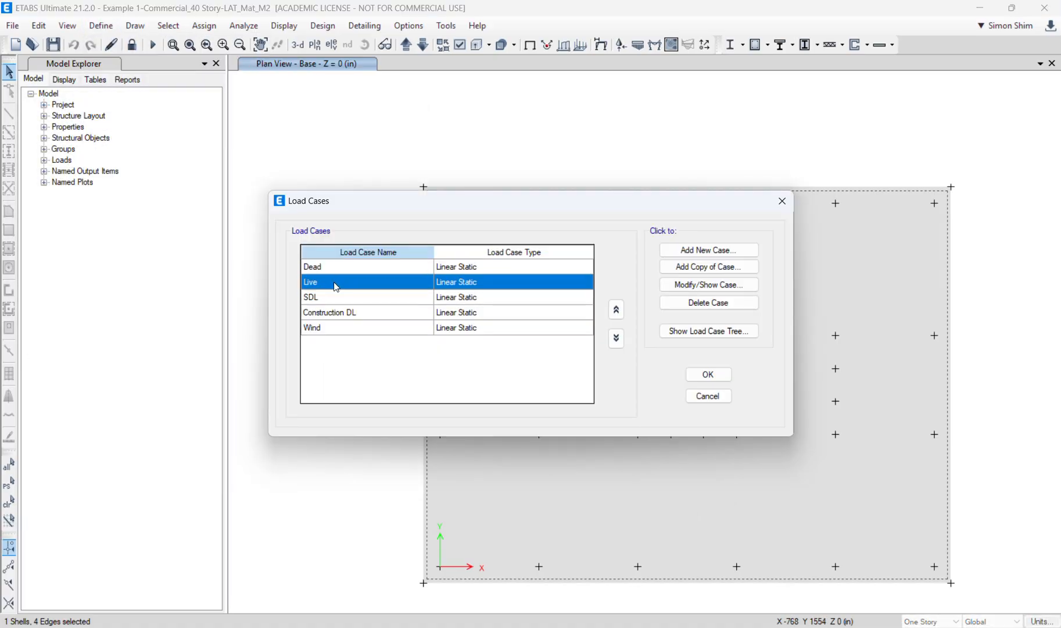
click(699, 291)
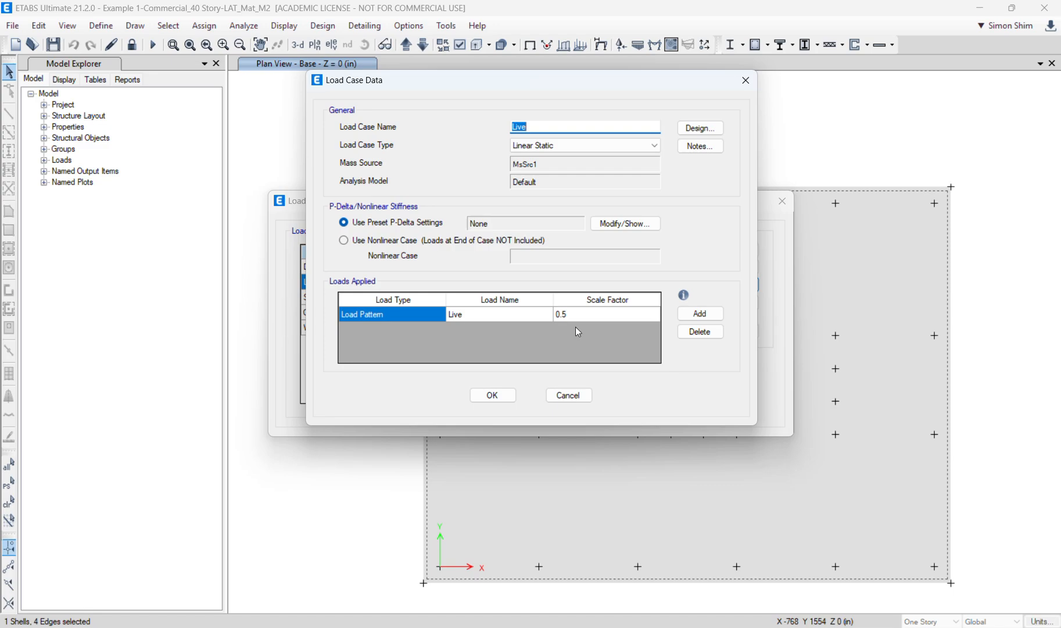
drag(585, 85, 510, 83)
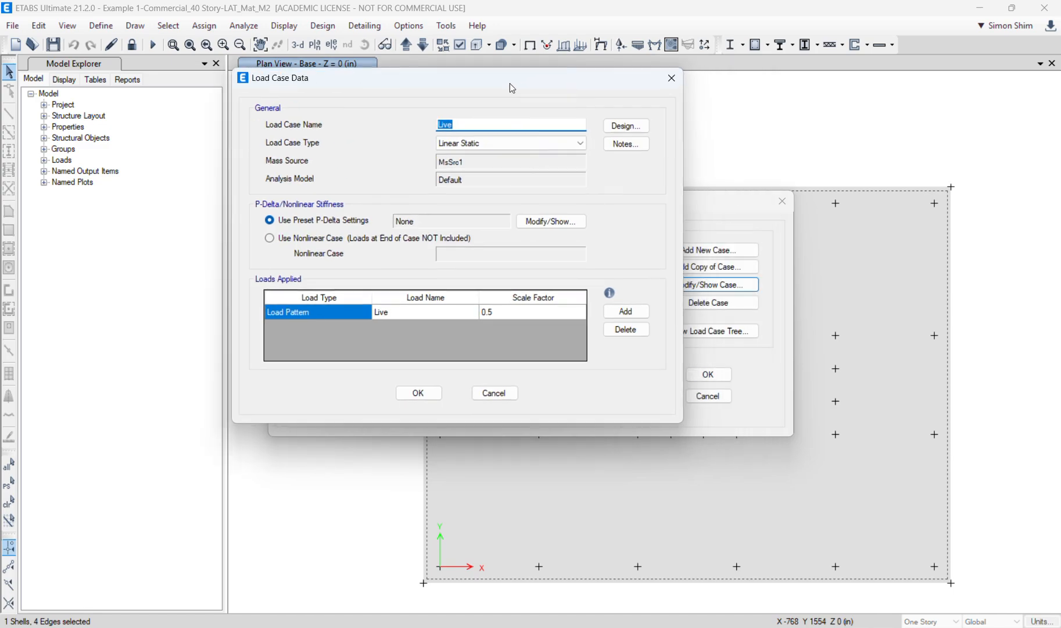
click(505, 397)
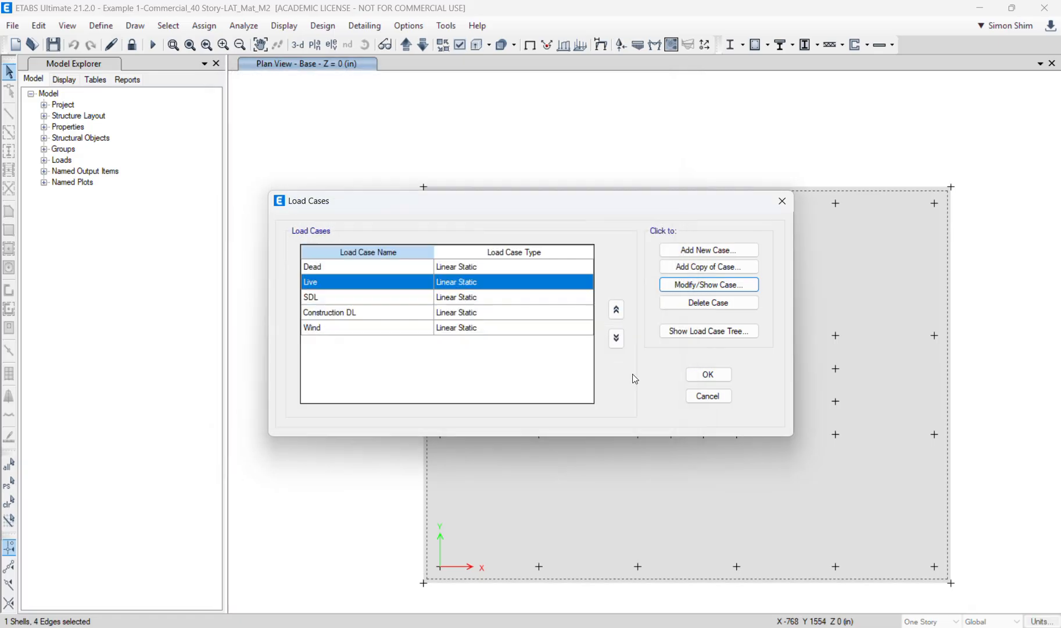
click(710, 377)
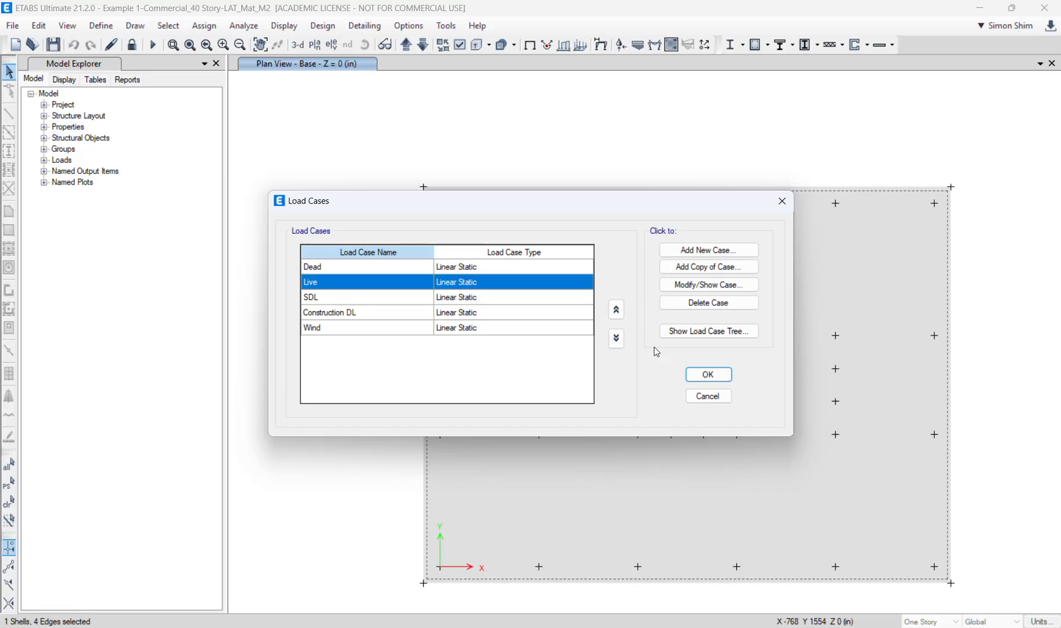
click(709, 374)
Step: Look up the DL+LL and DL+0.75(L+0.6xWX) service combinations in the load combination list without editing them
click(100, 25)
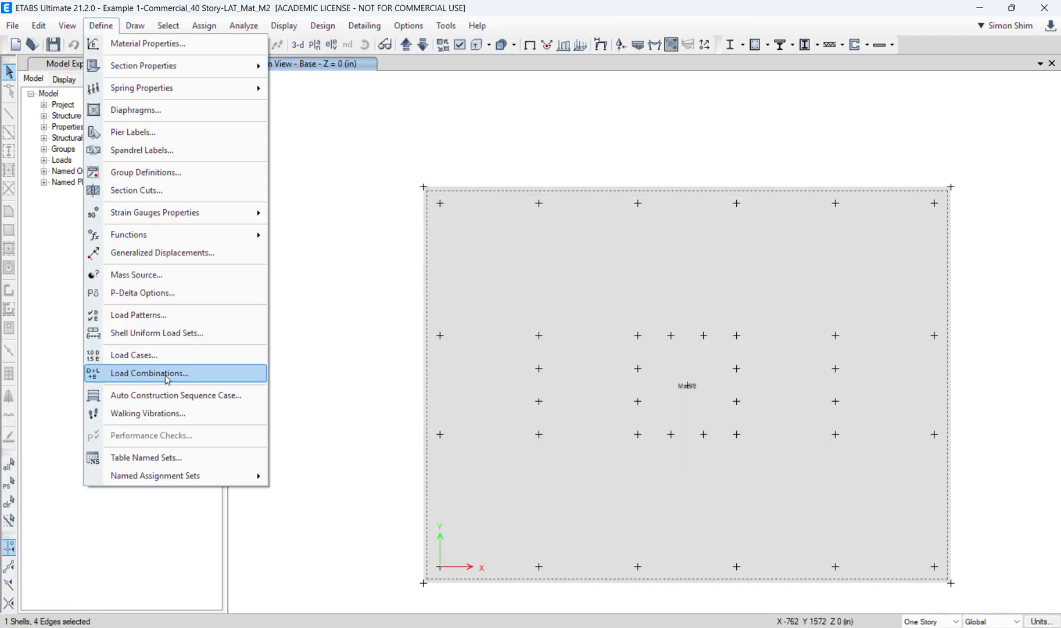
click(184, 375)
scroll(423, 380, down, 1)
click(410, 368)
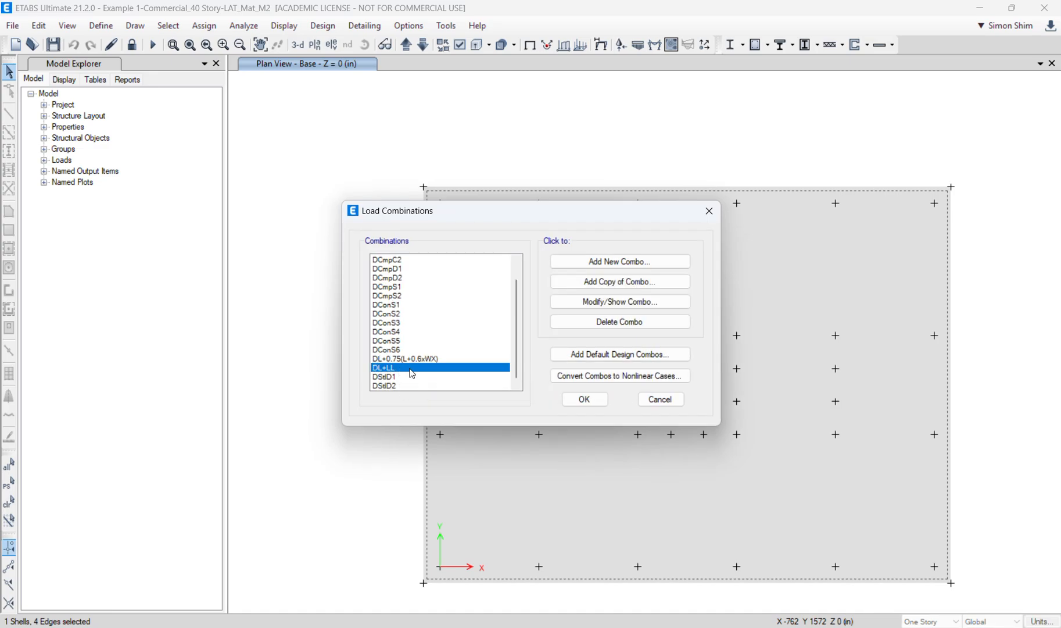
click(398, 360)
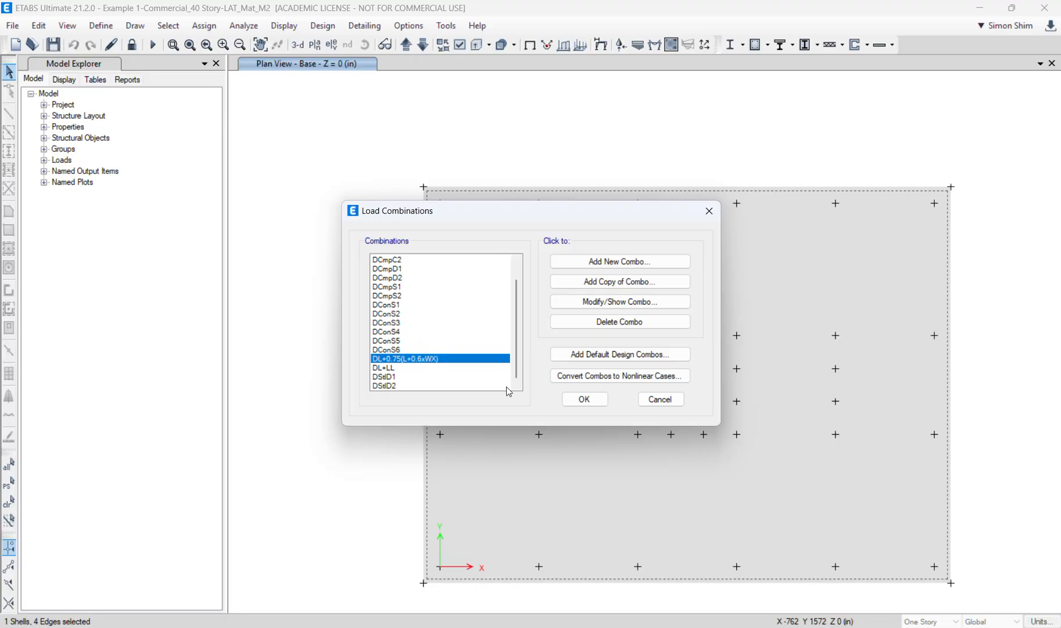
click(583, 399)
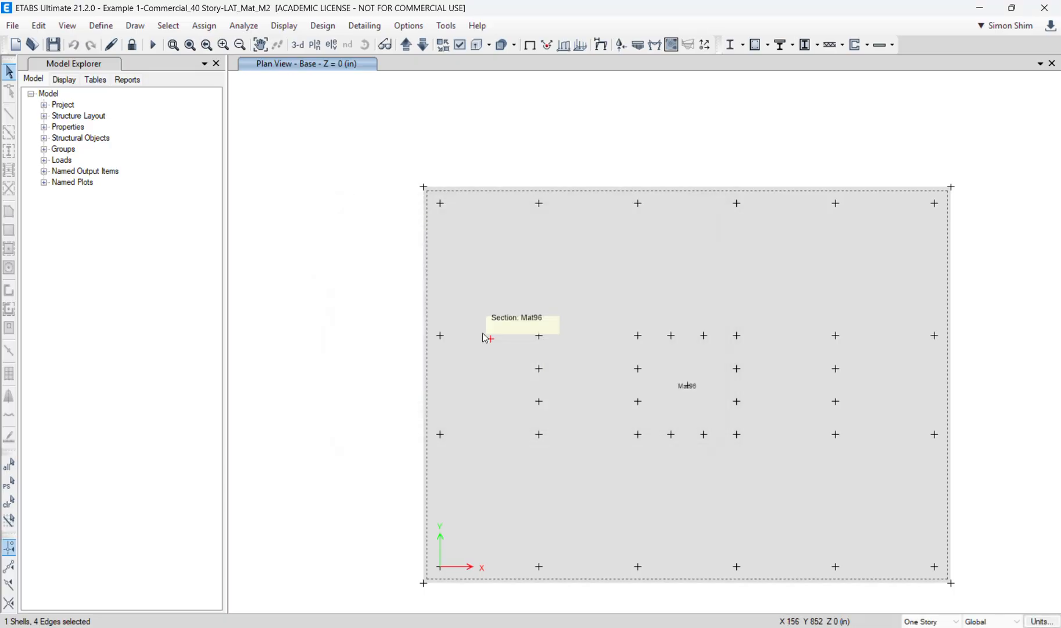
Step: Display the soil pressure contours under the mat for the DL+LL combination on the undeformed shape
click(640, 46)
drag(599, 184, 314, 159)
click(190, 213)
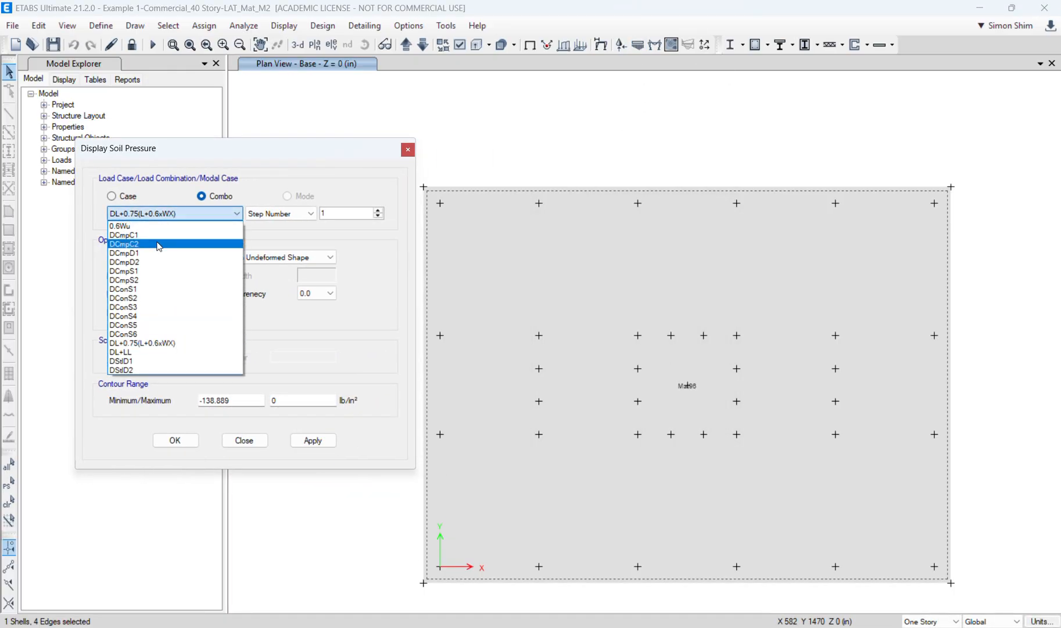
click(143, 353)
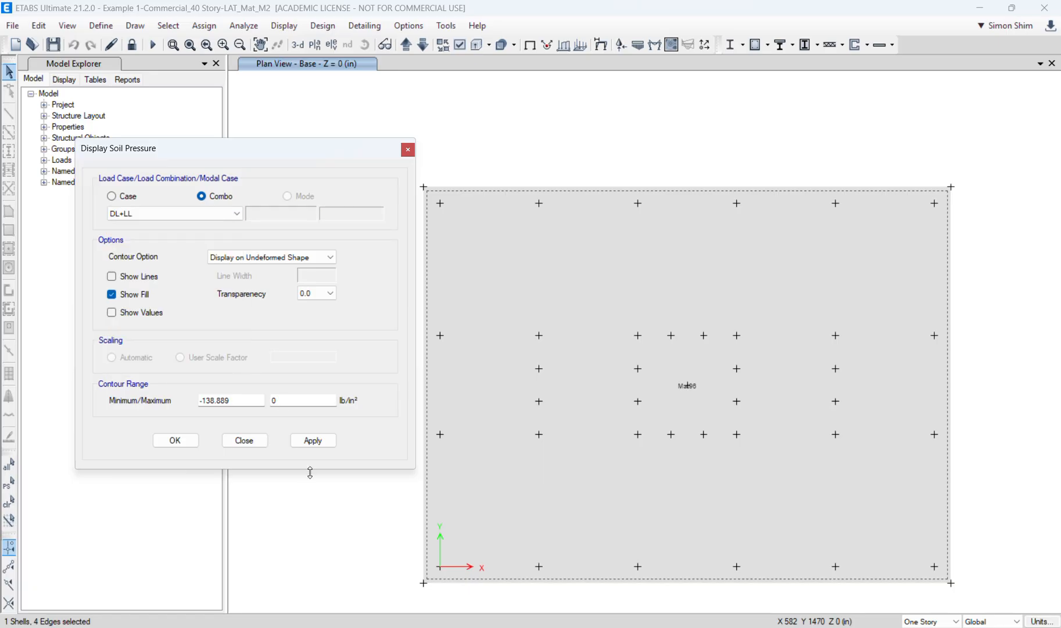
click(315, 442)
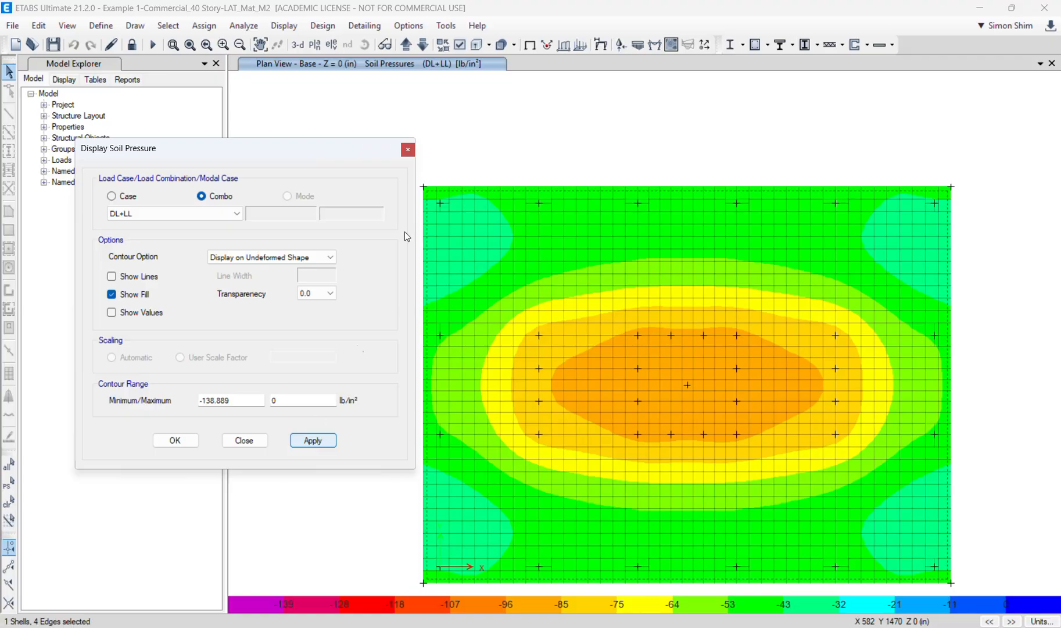
click(248, 443)
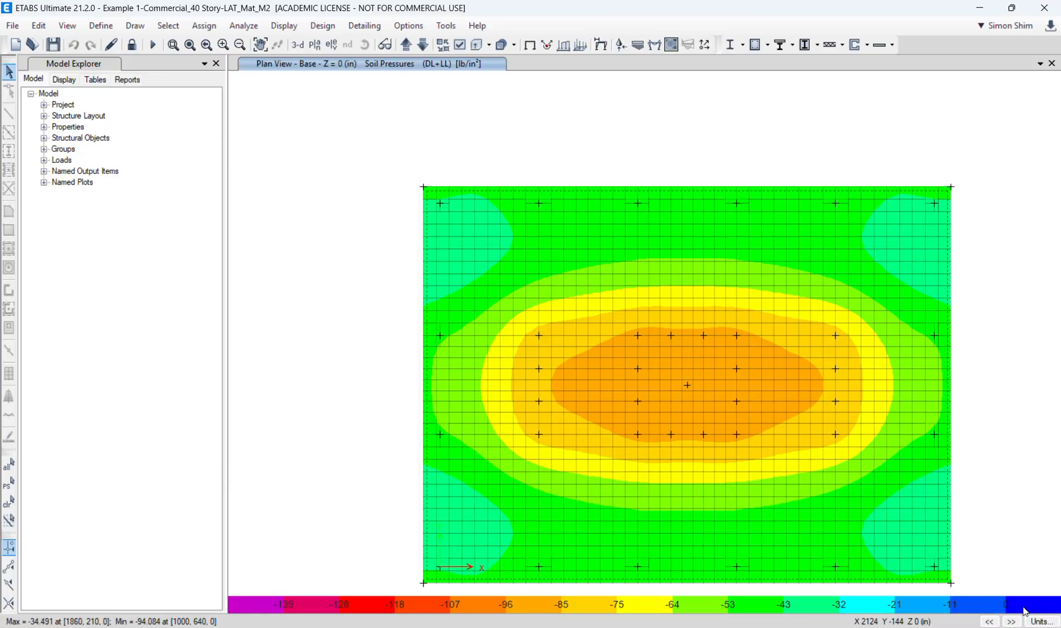
Step: Change the display to consistent units with length in ft and force in kip
click(1041, 621)
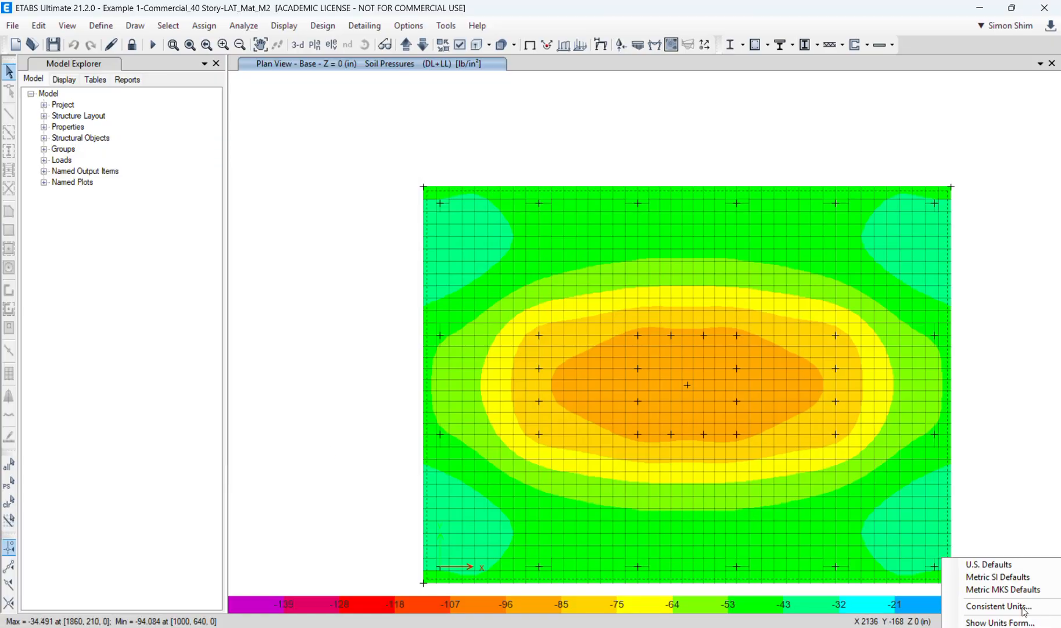
click(1022, 607)
click(512, 208)
click(565, 208)
click(489, 225)
click(529, 197)
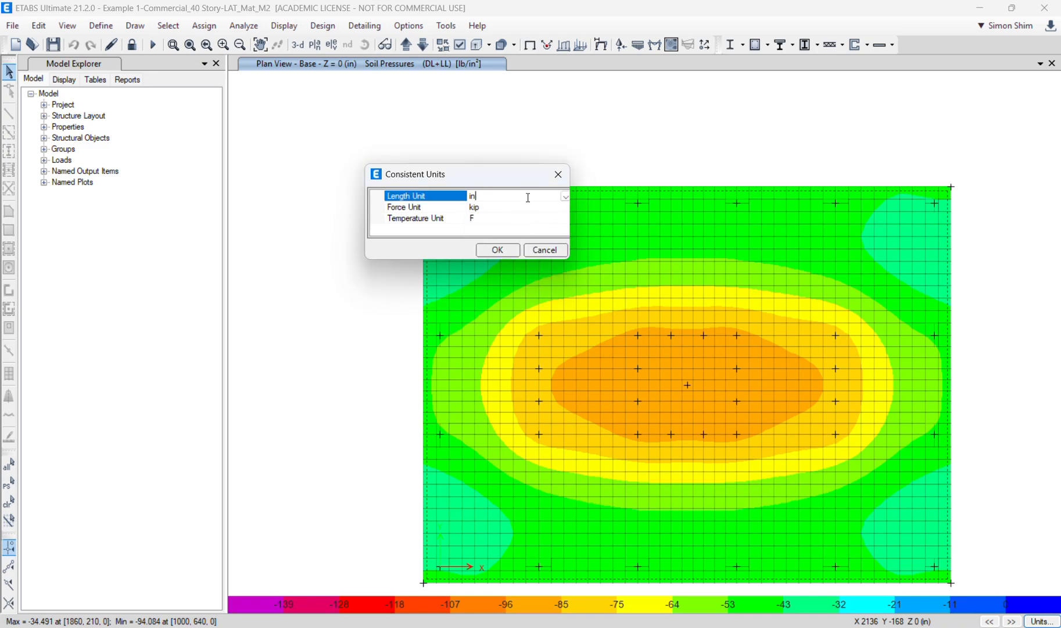
click(565, 197)
click(500, 222)
click(497, 249)
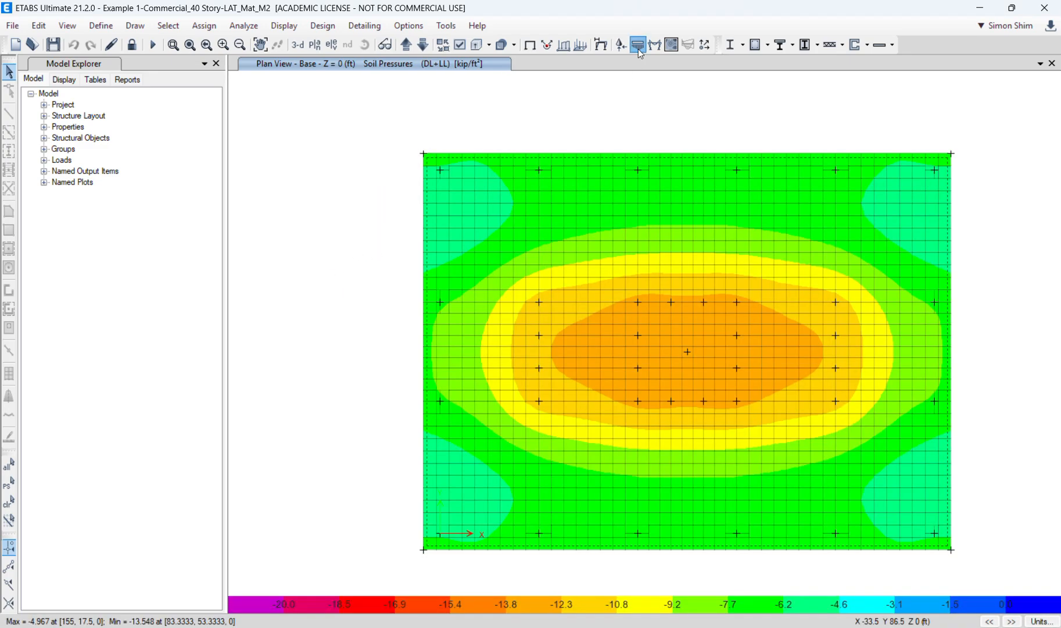
Step: Display the mat's soil pressure for combination DL+0.75(L+0.6xWX) at step number 1 and inspect the peak pressure zone
click(638, 46)
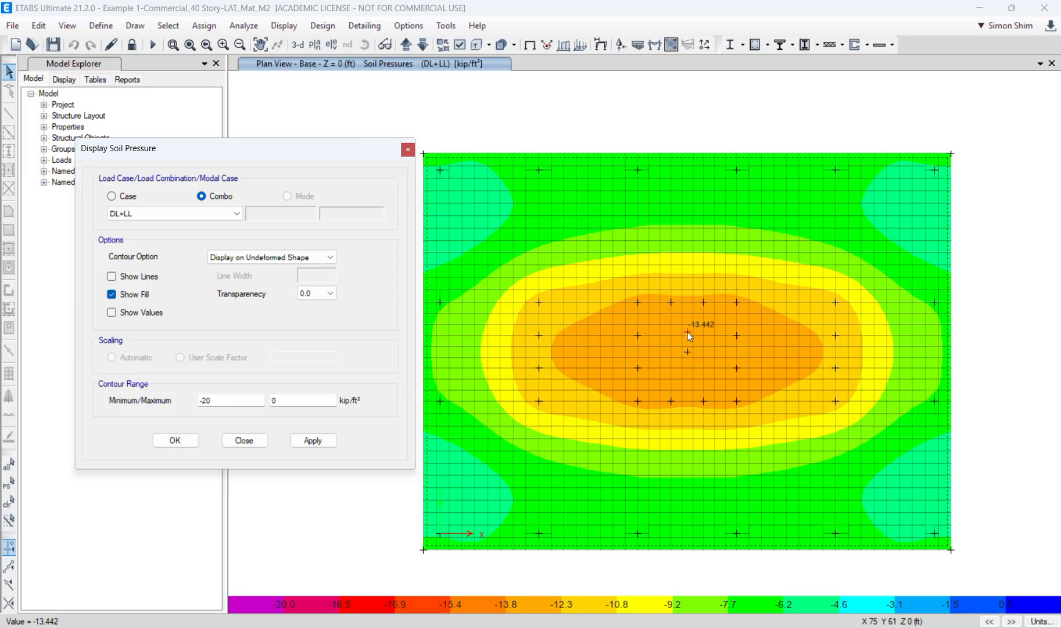
click(174, 213)
click(158, 342)
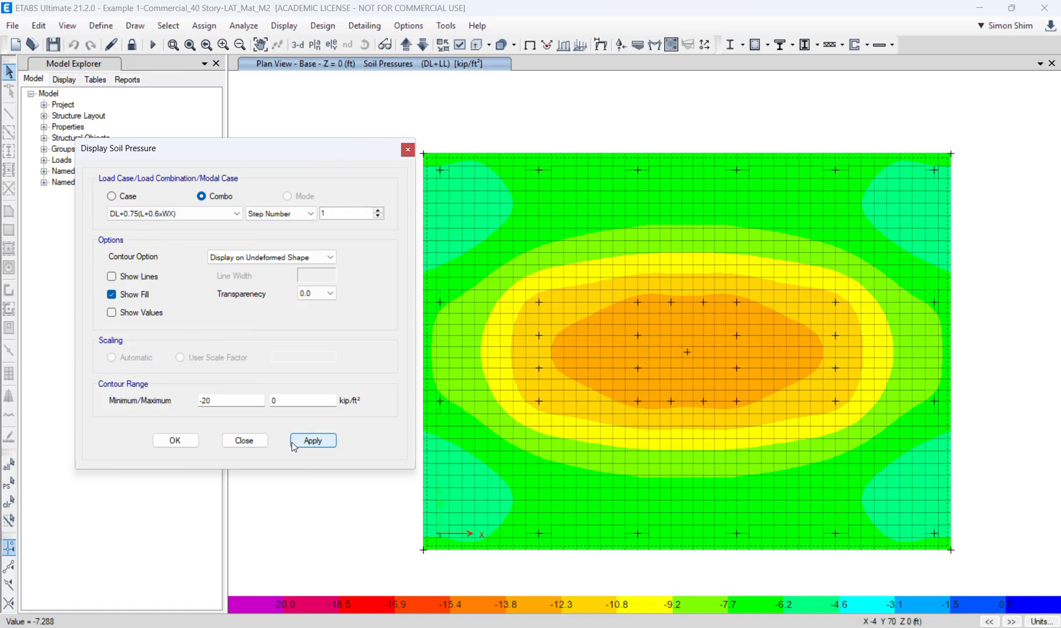
click(313, 442)
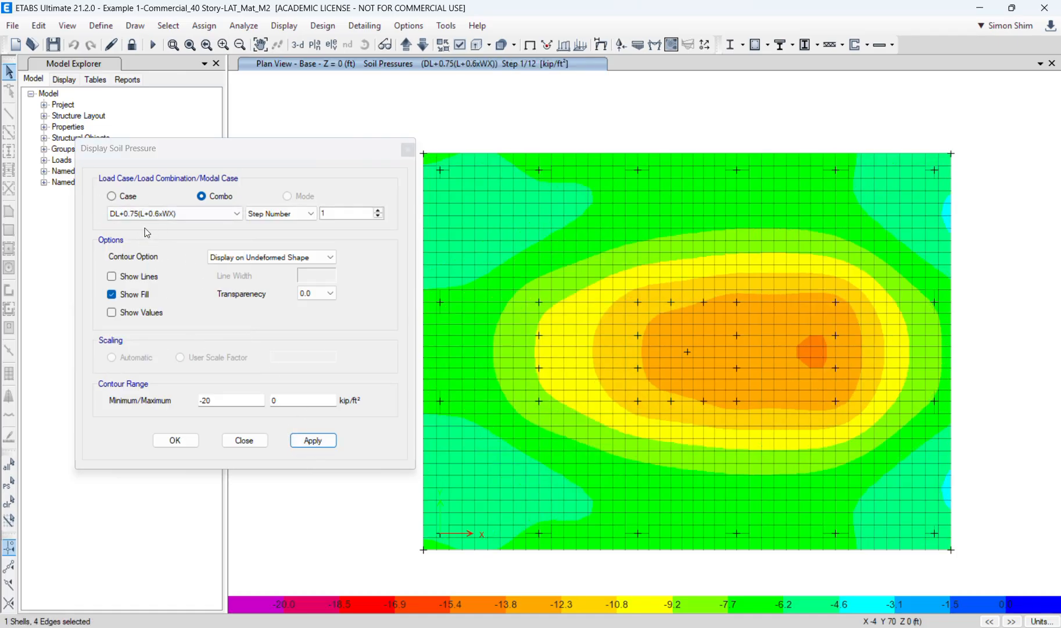
drag(269, 145, 241, 147)
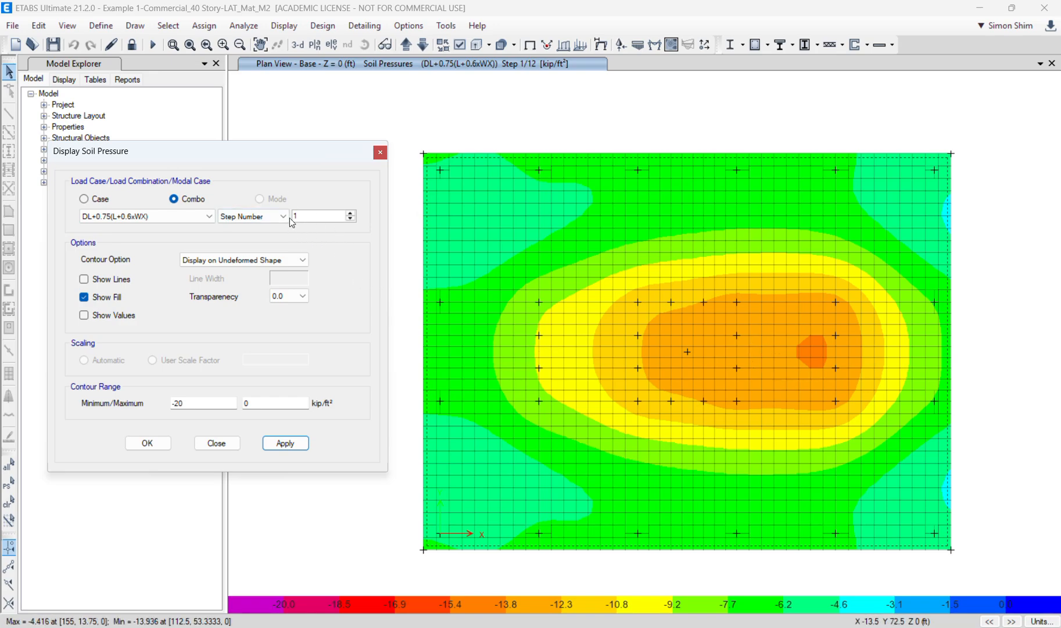
mouse_move(750, 351)
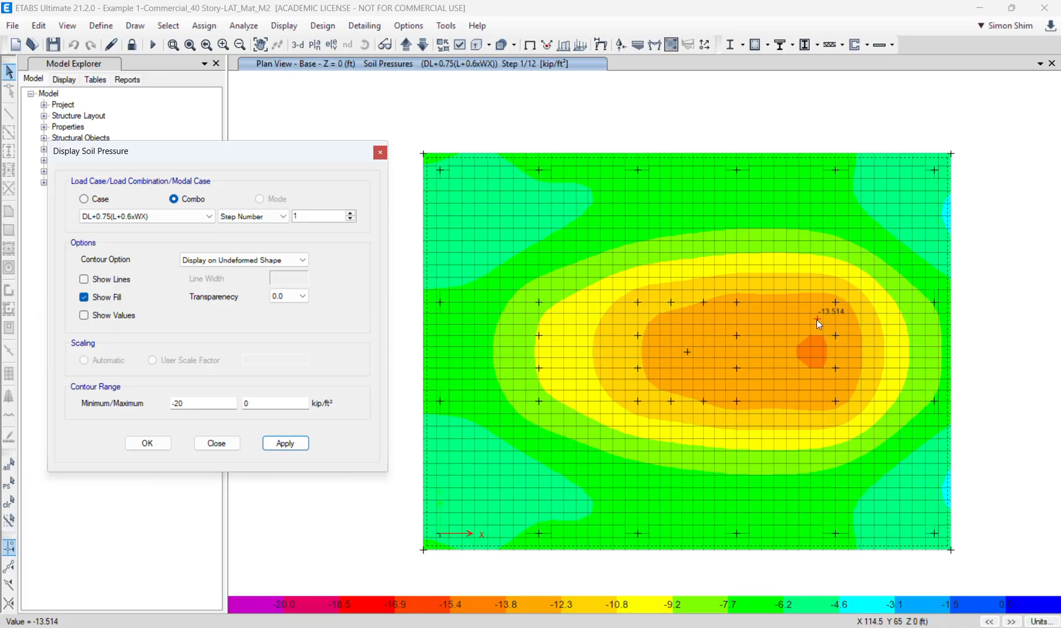
Step: Show the soil pressure contours for step number 2 of the DL+0.75(L+0.6xWX) combination
click(350, 213)
click(281, 443)
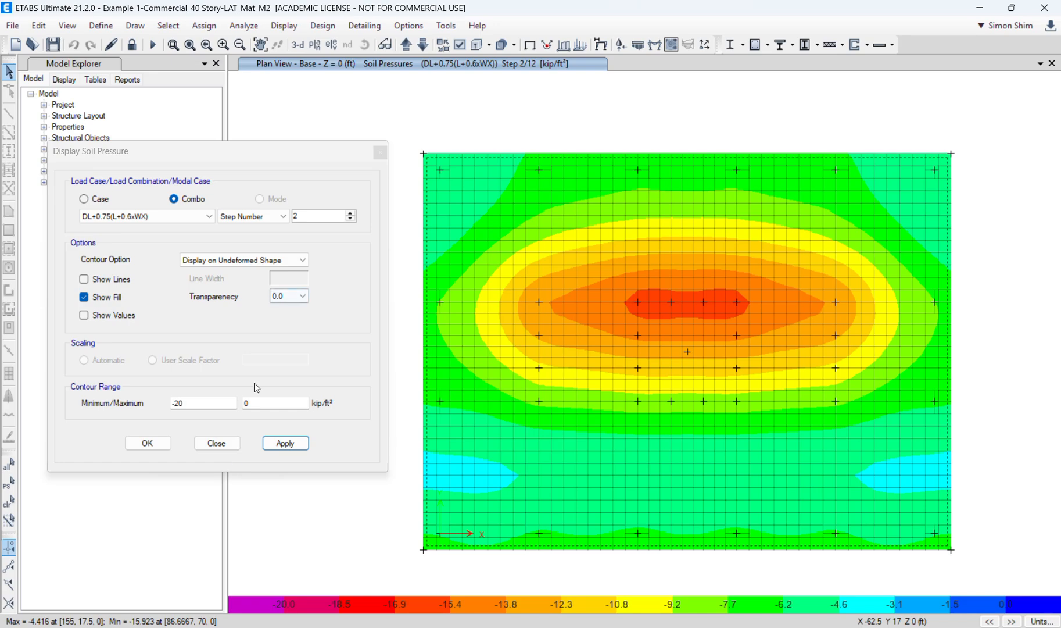
click(216, 443)
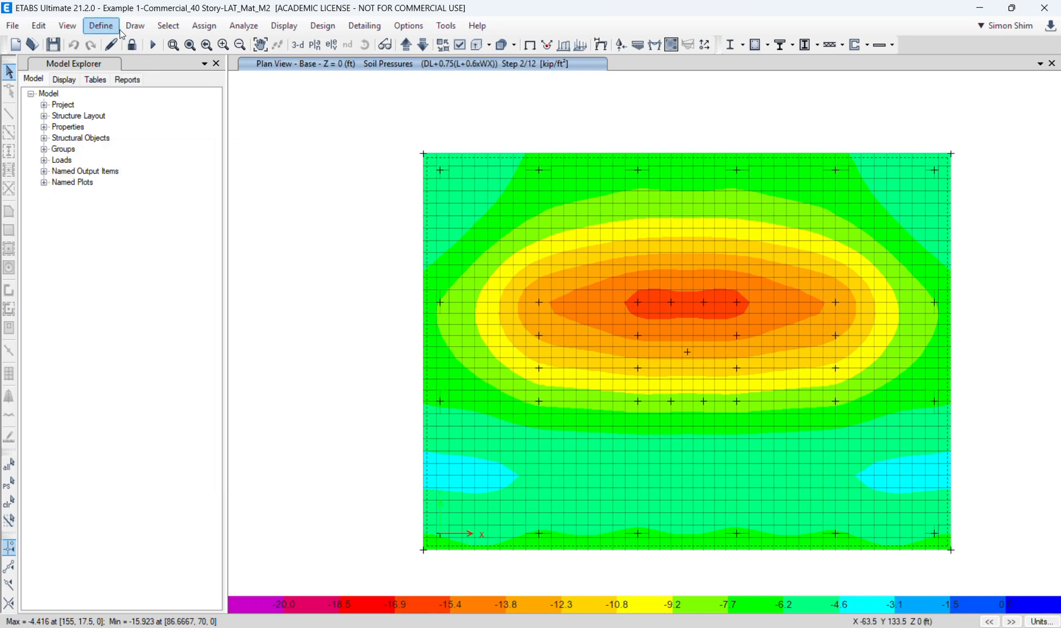
Step: Check the load cases and scale factors of the DCmpS2 load combination without editing it
click(101, 26)
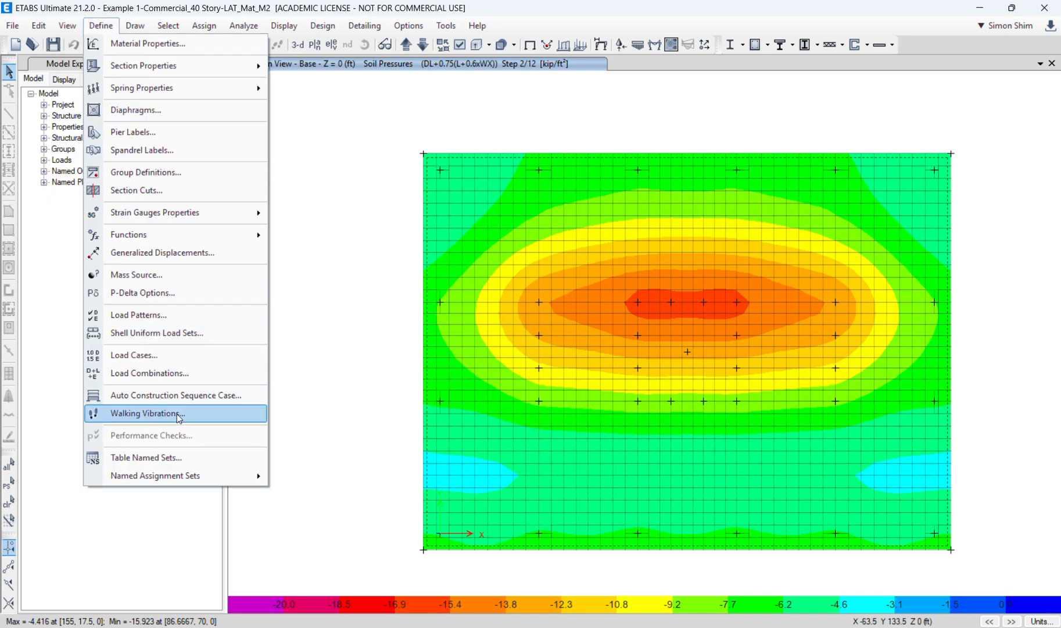
click(192, 371)
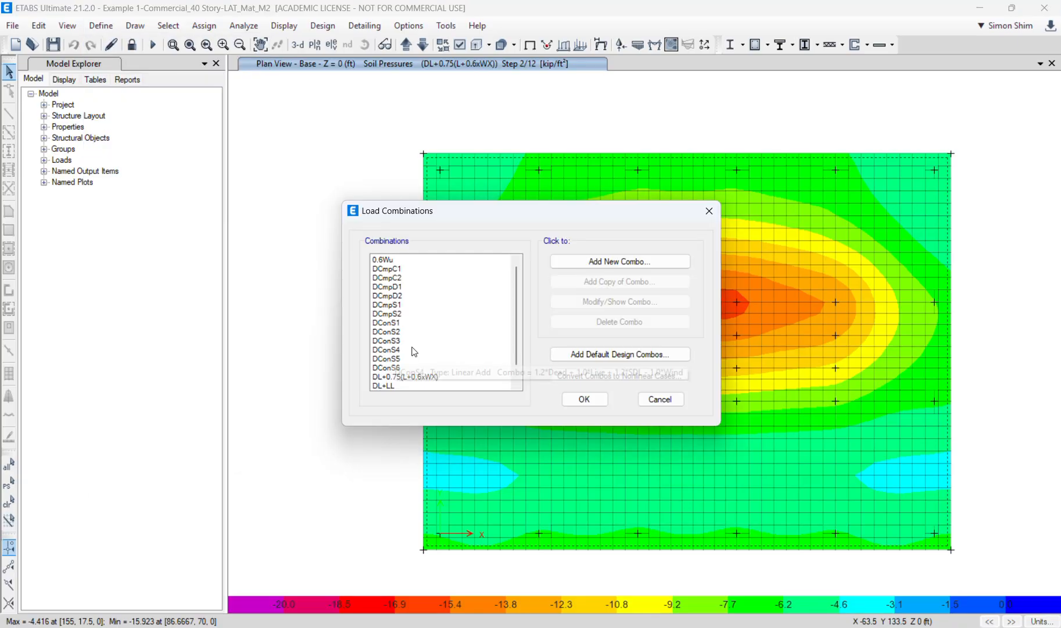
click(393, 313)
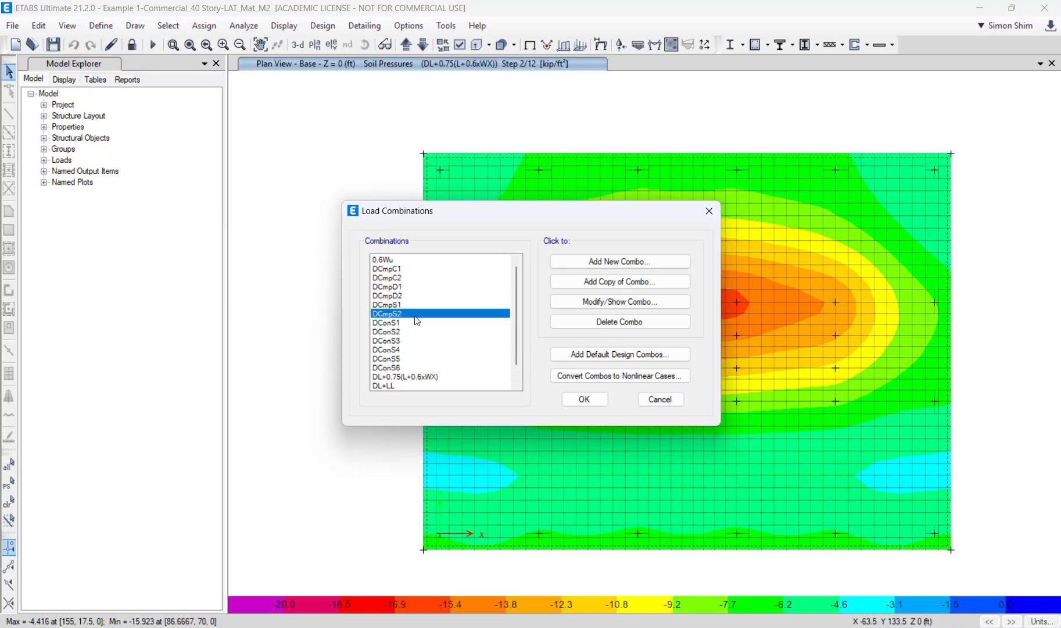
click(561, 301)
click(568, 444)
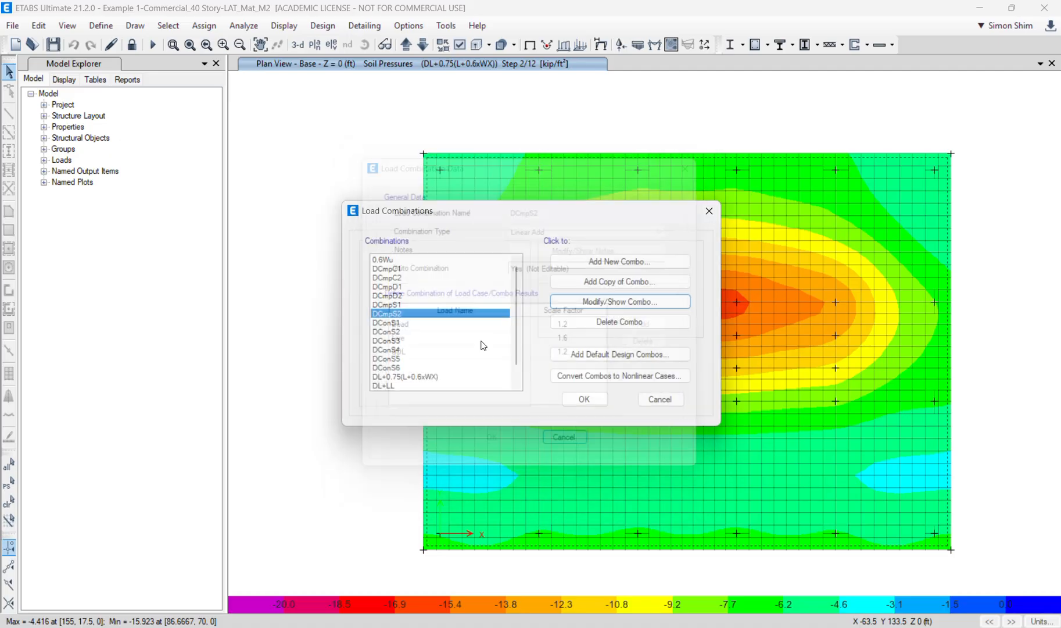
Step: Review the scale factors of the DConS2 load combination and glance over the other DConS combinations, leaving them unedited
click(401, 367)
click(398, 331)
click(589, 301)
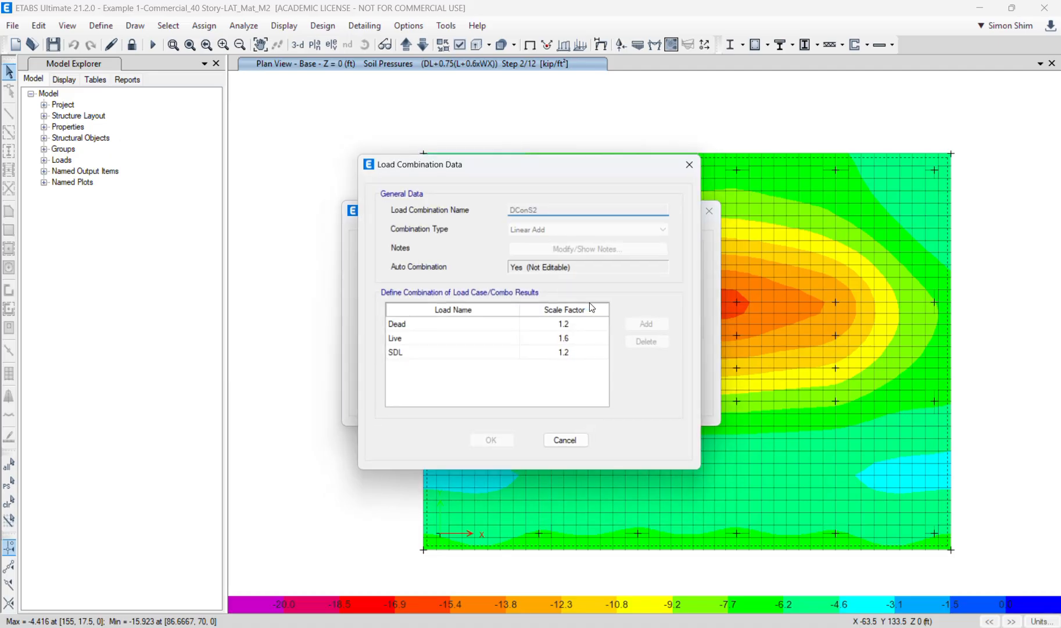
click(567, 444)
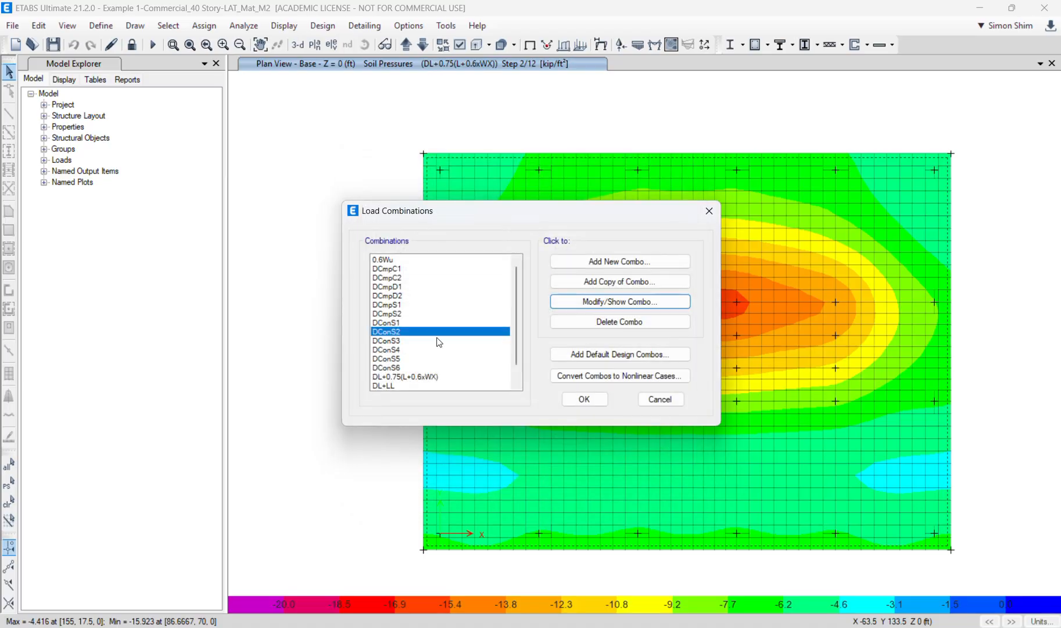
click(386, 322)
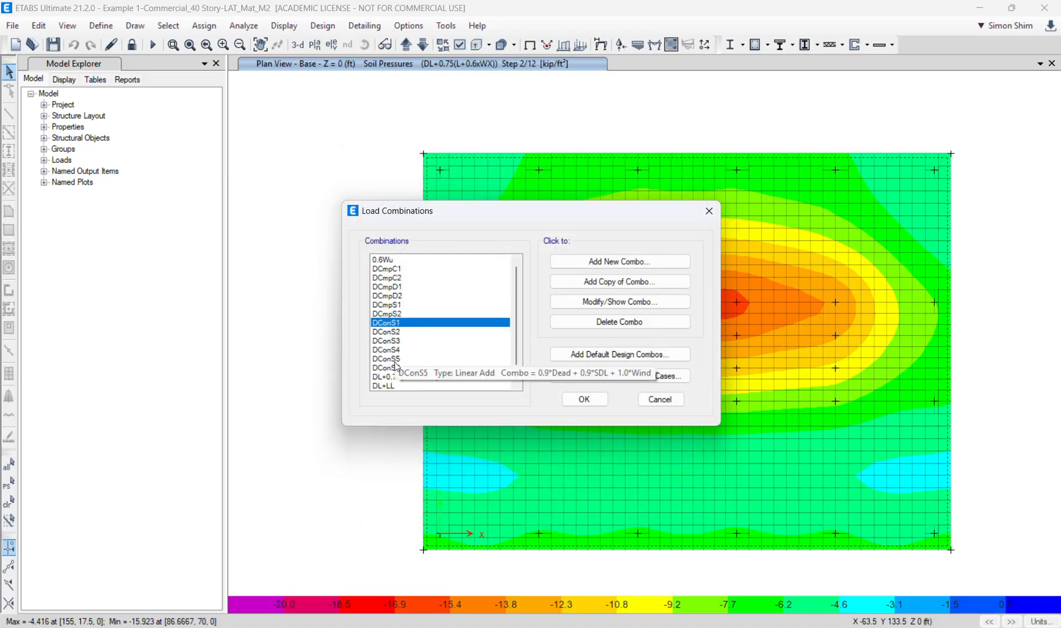
click(651, 400)
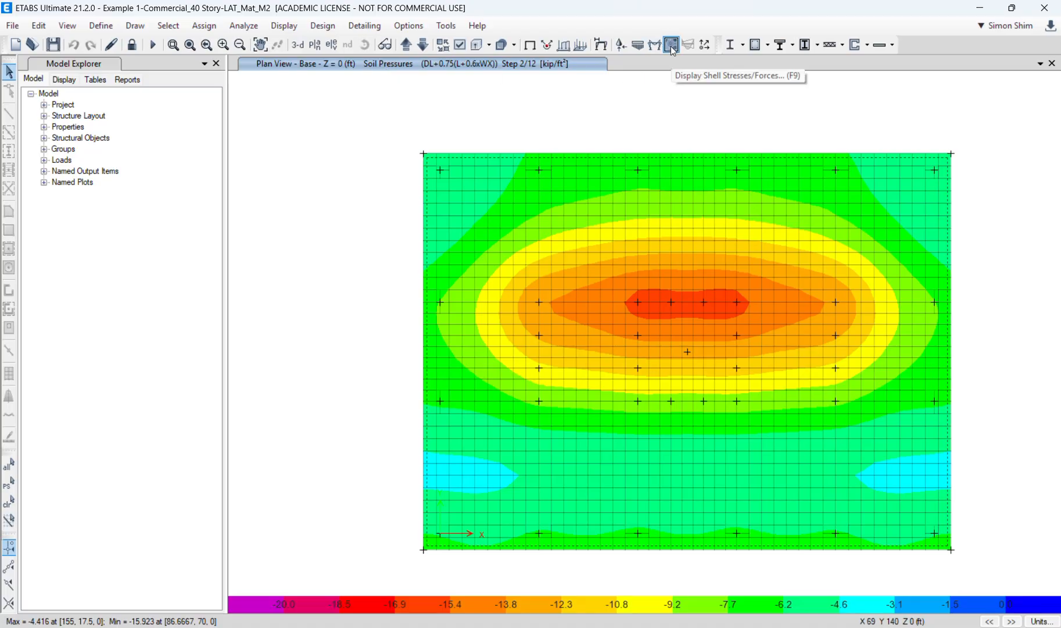
click(671, 45)
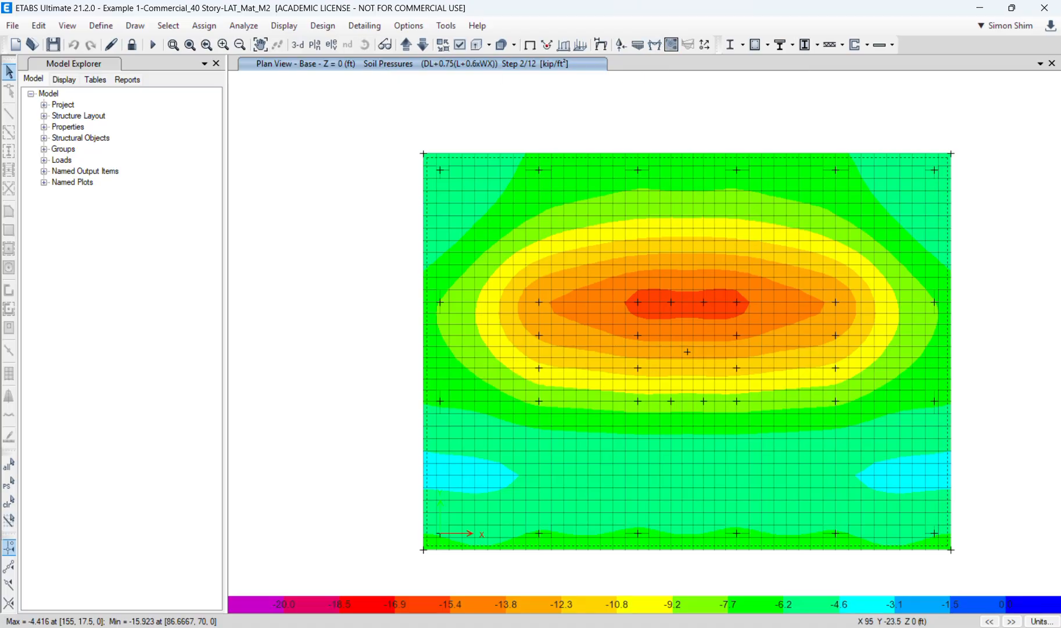
Step: Switch to Excel and create a blank workbook
key(super)
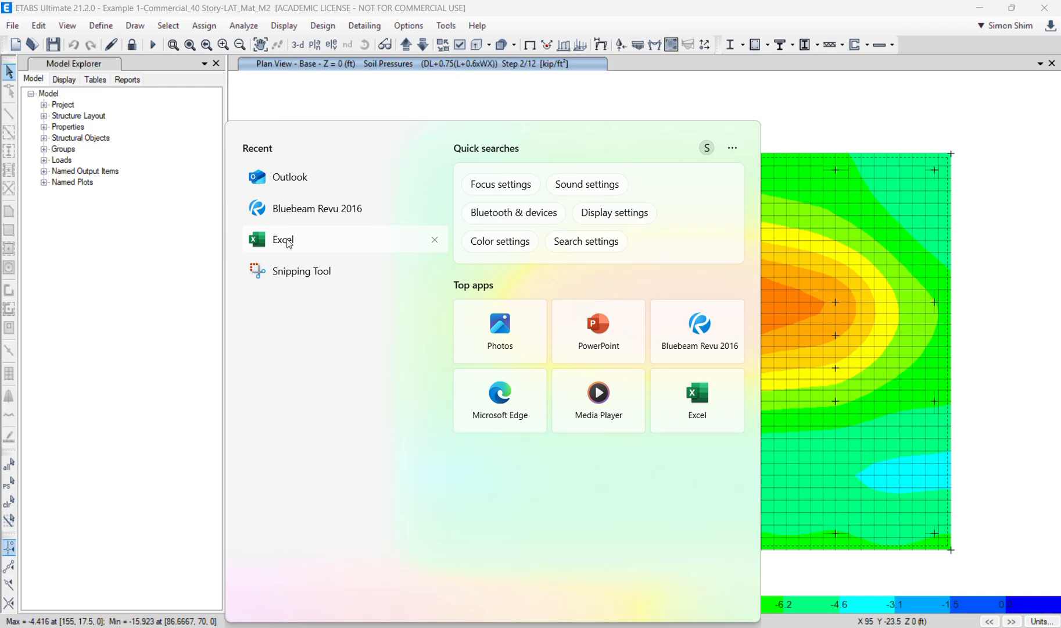
click(288, 245)
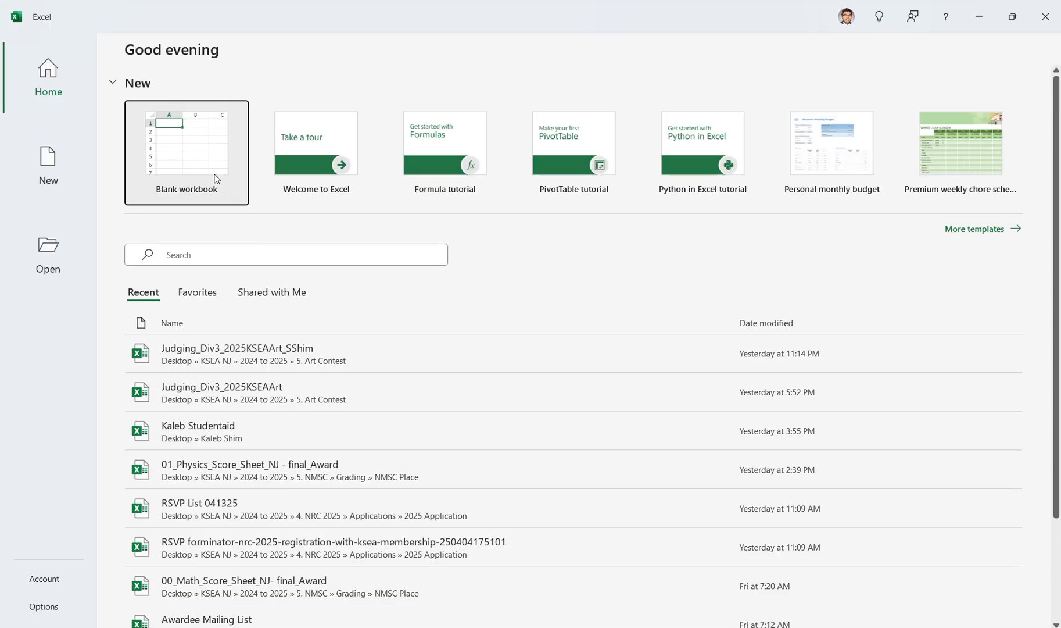
click(218, 184)
Step: Enter the heading f'c in cell B5 with the value 5000 below it in B6
click(285, 276)
text(f'c)
key(Return)
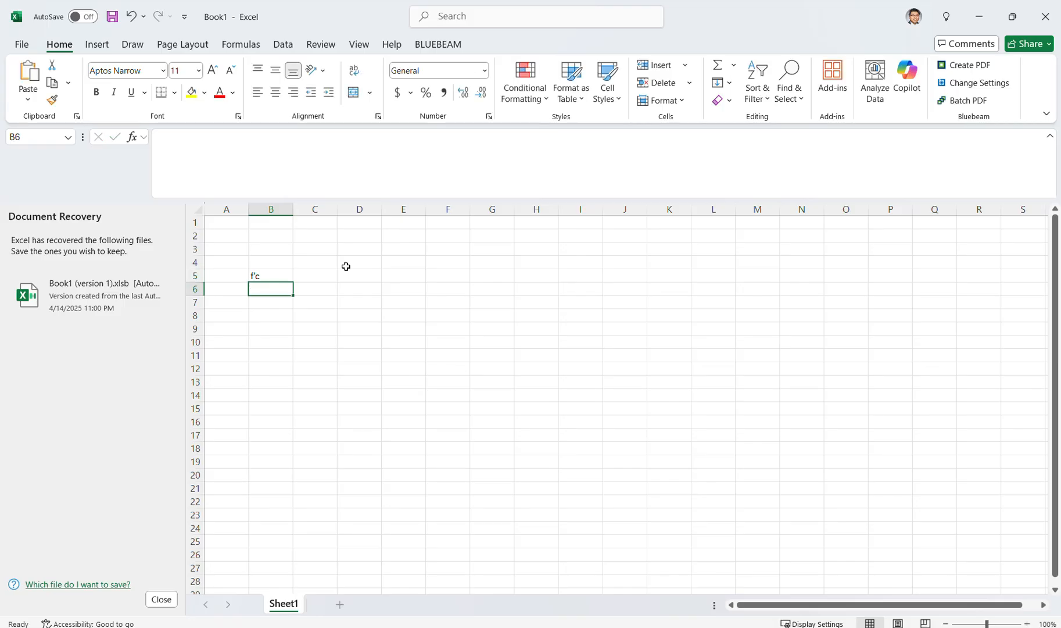
text(5000)
key(Return)
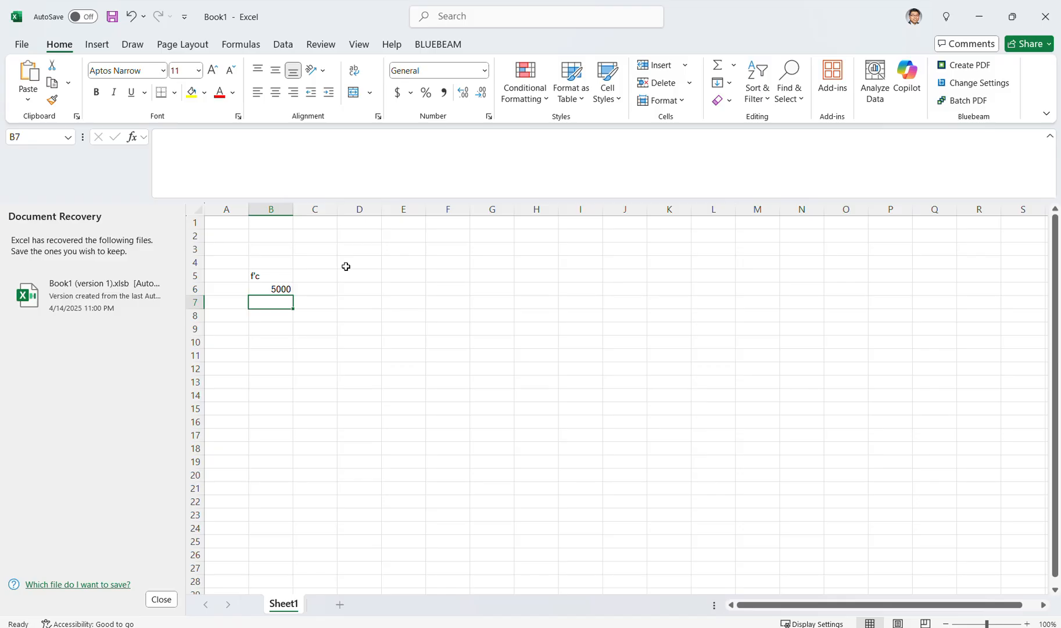
Step: Add the heading 2Way in cell C5 beside the f'c heading
key(Up)
key(Up)
key(Right)
key(F2)
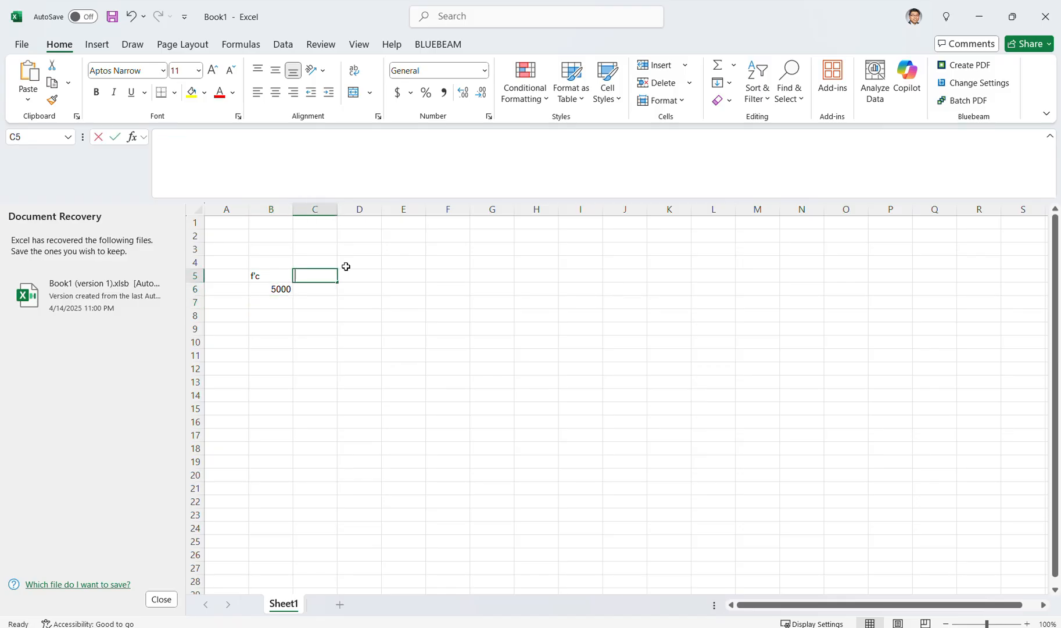
text(2Way)
key(Return)
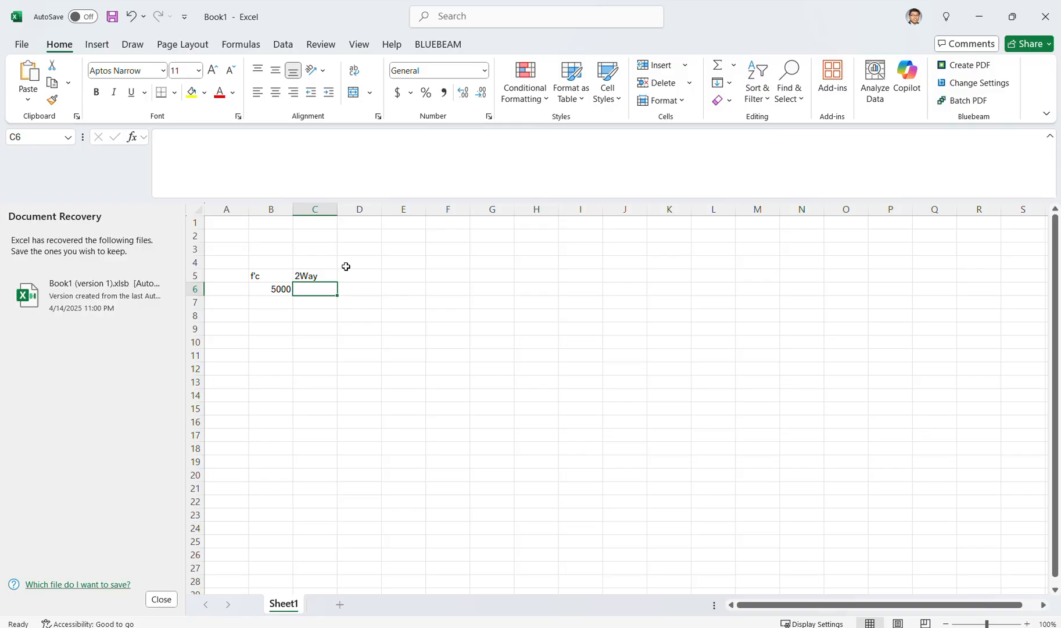
Step: Enter the formula =A6*B6*SQRT(B6) in cell C6 under the 2Way heading and check its cell references
text(=)
key(Left)
key(Left)
text(*)
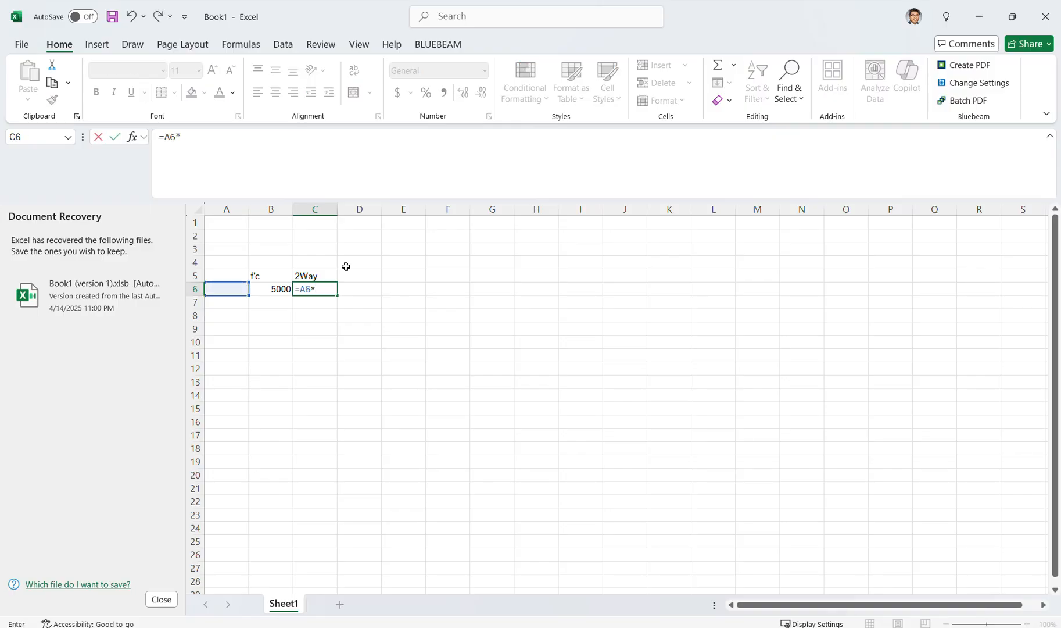
key(Left)
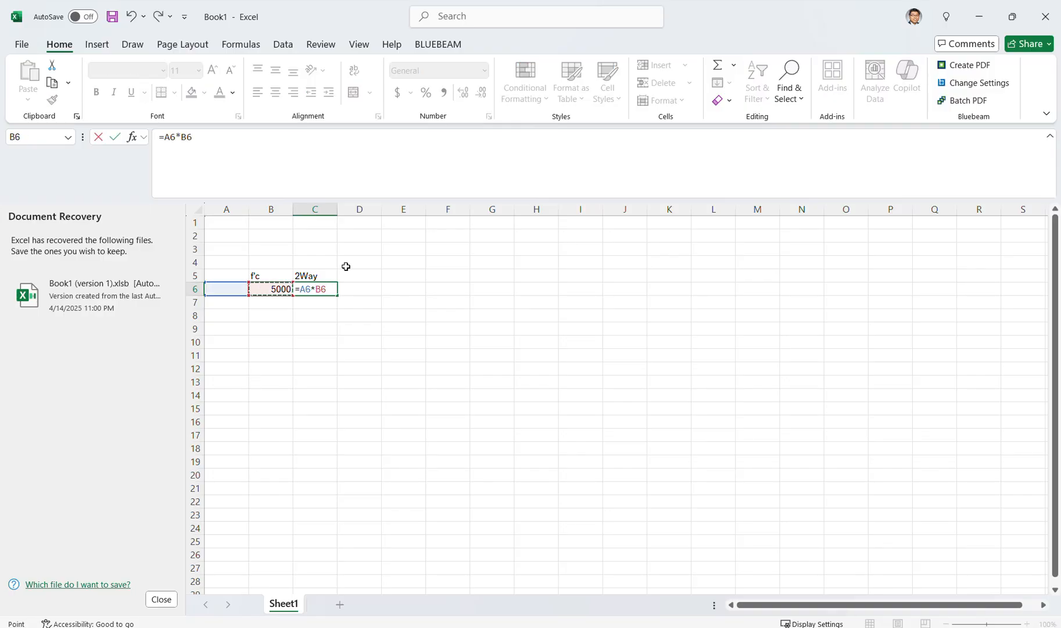
text(*sqrt)
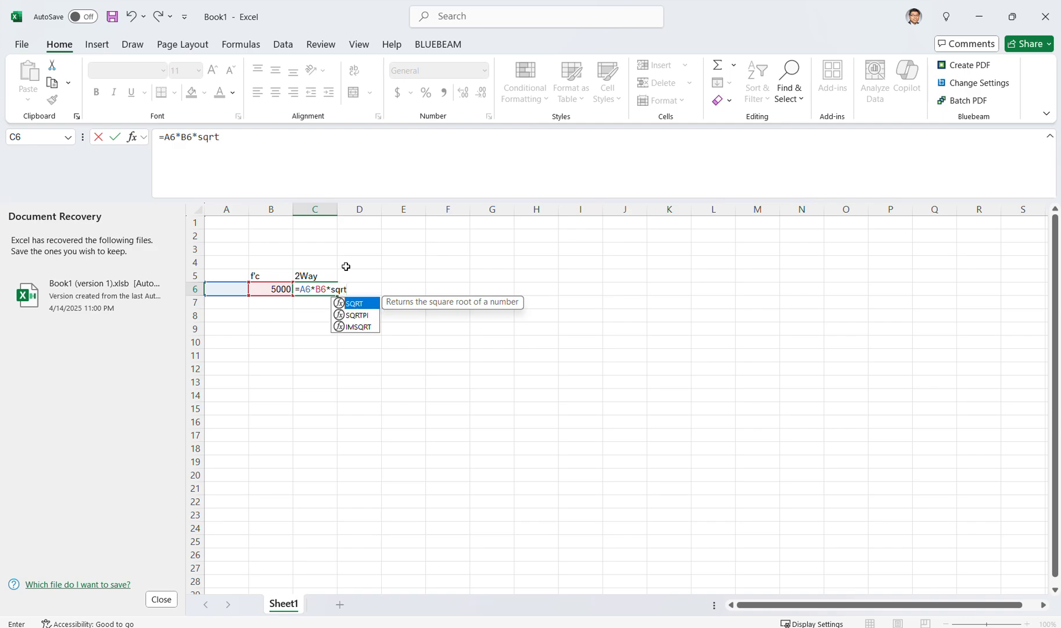
text(()
key(Left)
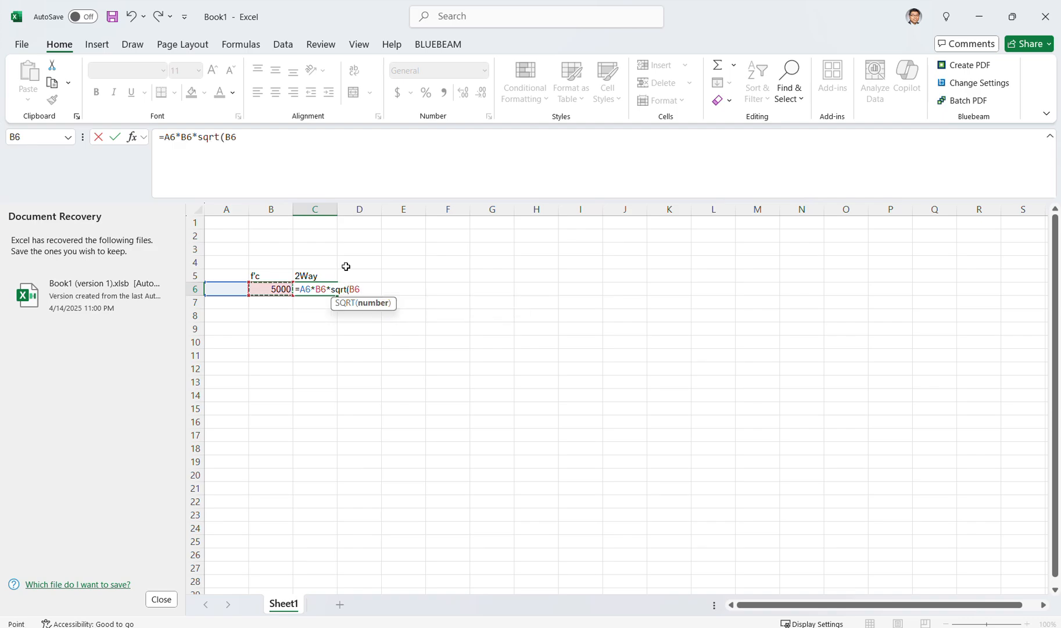
text())
key(Return)
key(Up)
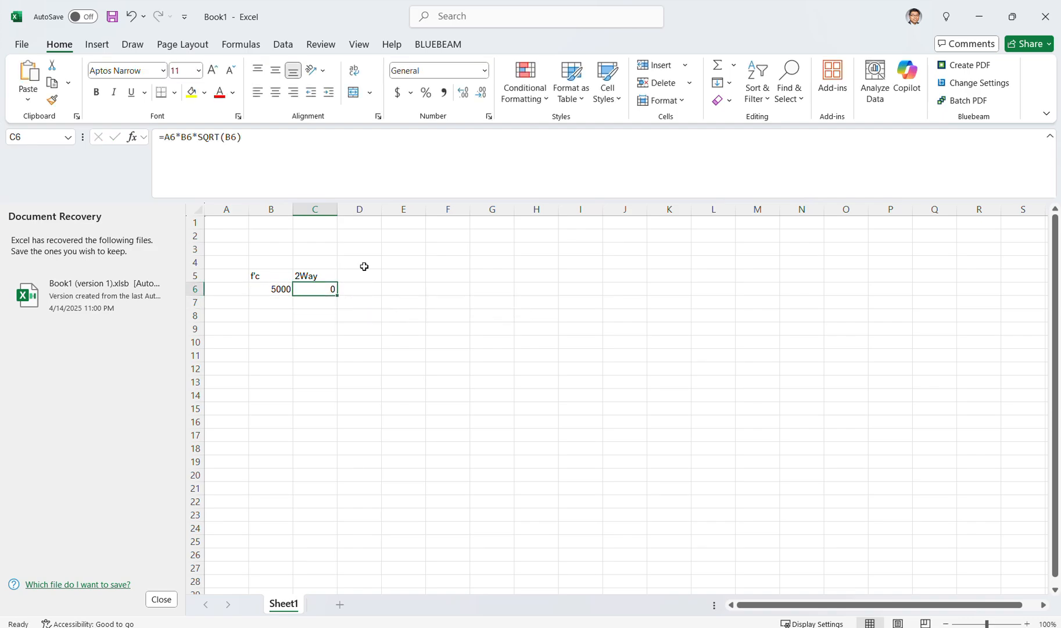
click(276, 141)
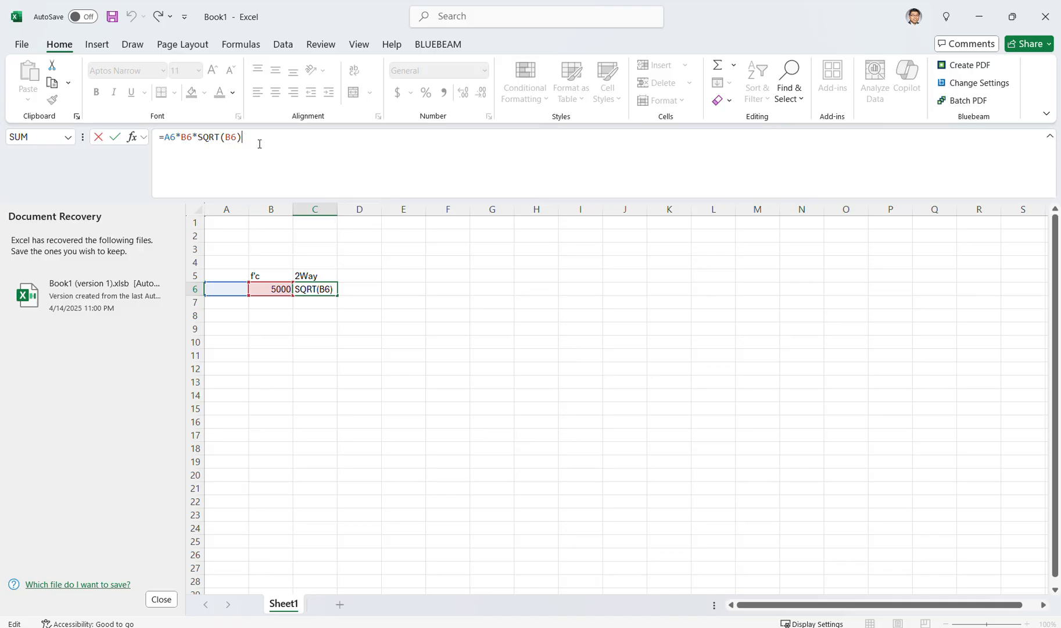
click(275, 288)
drag(268, 325, 329, 287)
click(330, 286)
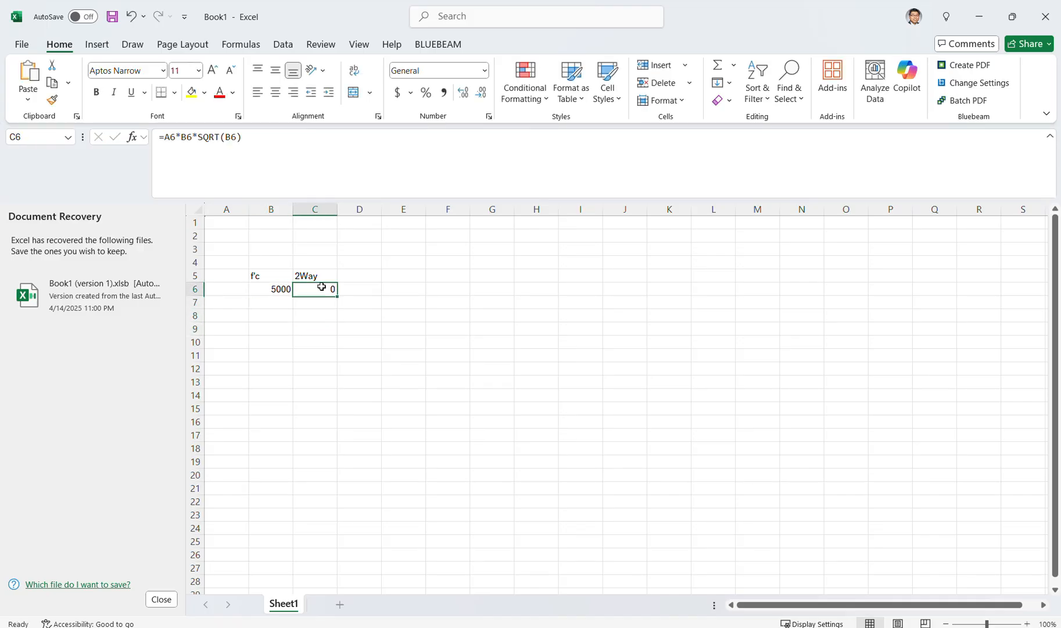
Step: Replace the formula in C6 with =0.75*4*SQRT(B6), referring to the f'c value
click(244, 137)
drag(245, 137, 160, 137)
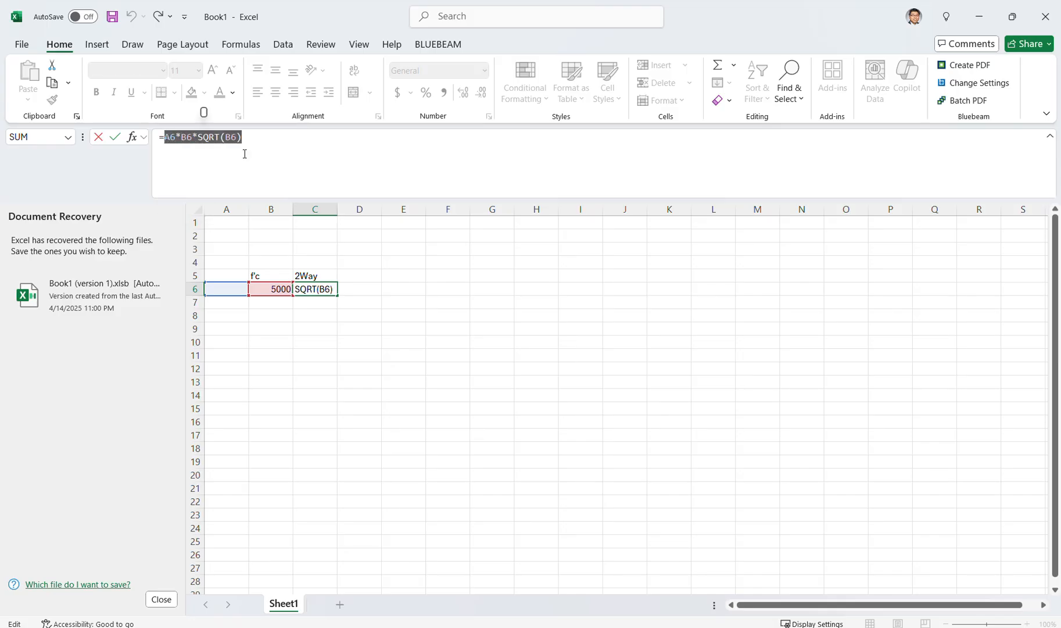
text(*)
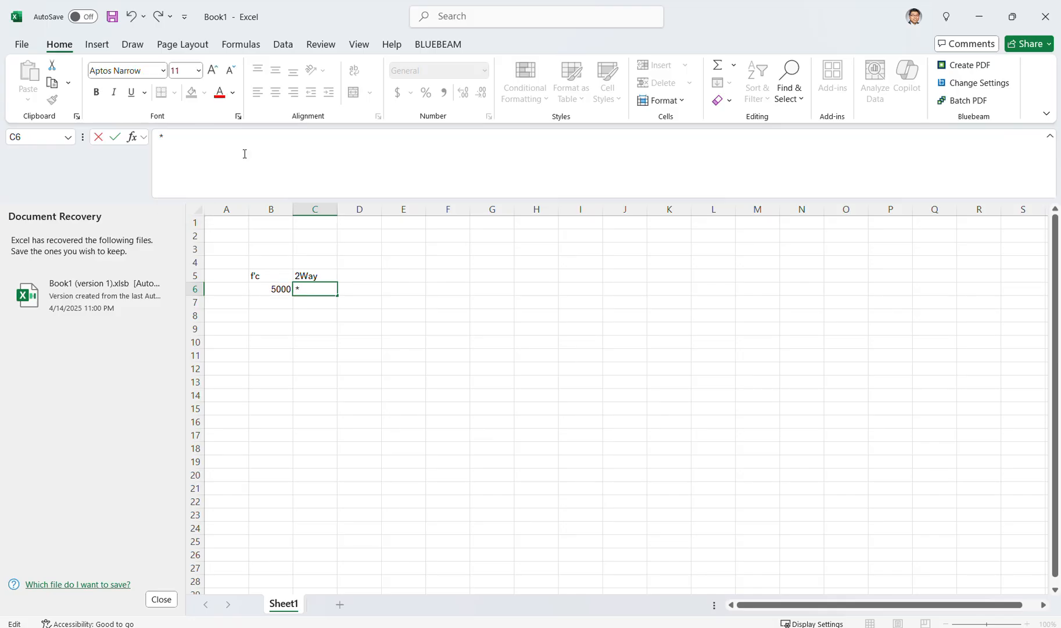
text(=)
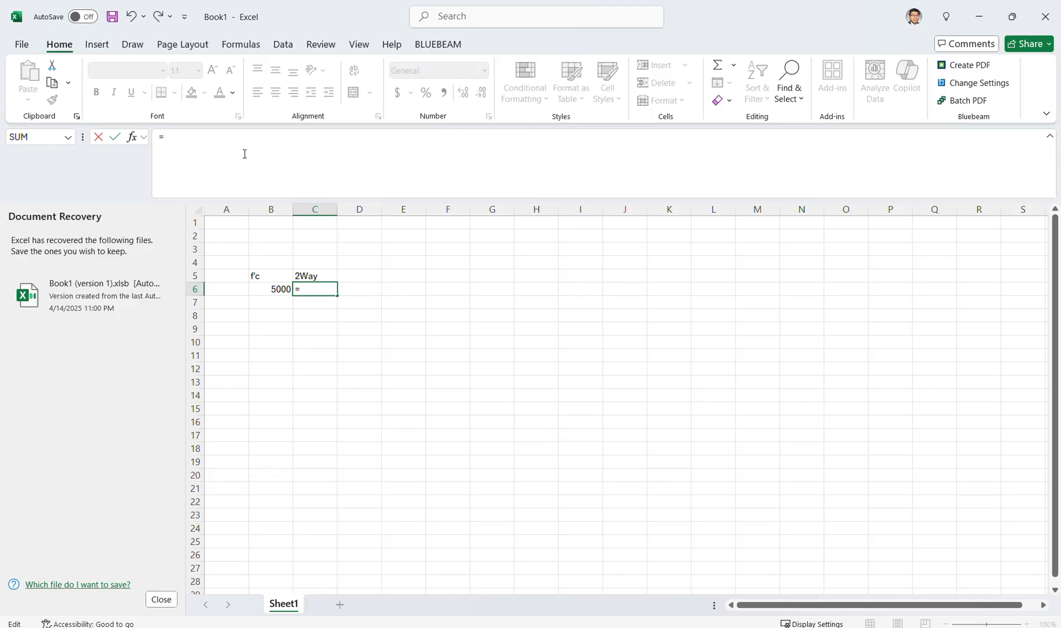
text(*)
key(BackSpace)
key(BackSpace)
text(0.75x)
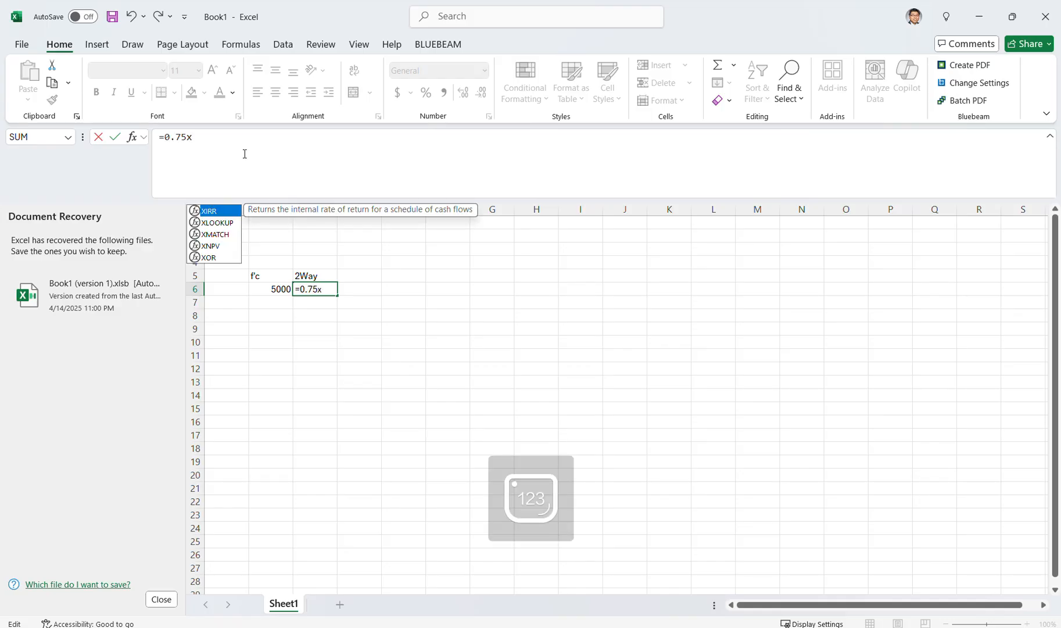
key(BackSpace)
text(*4*sqrt()
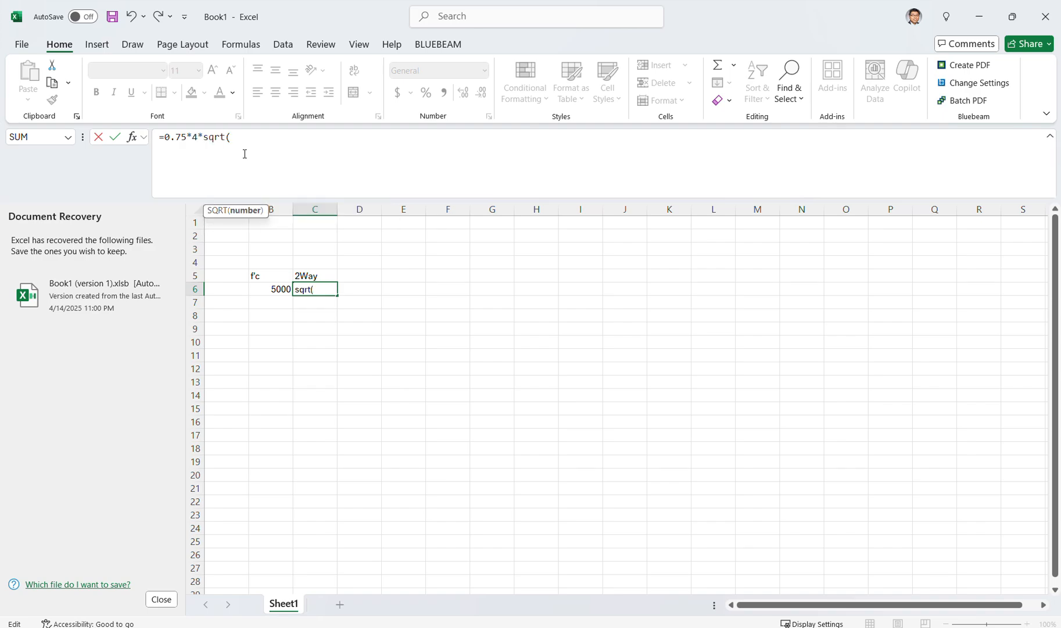
click(278, 288)
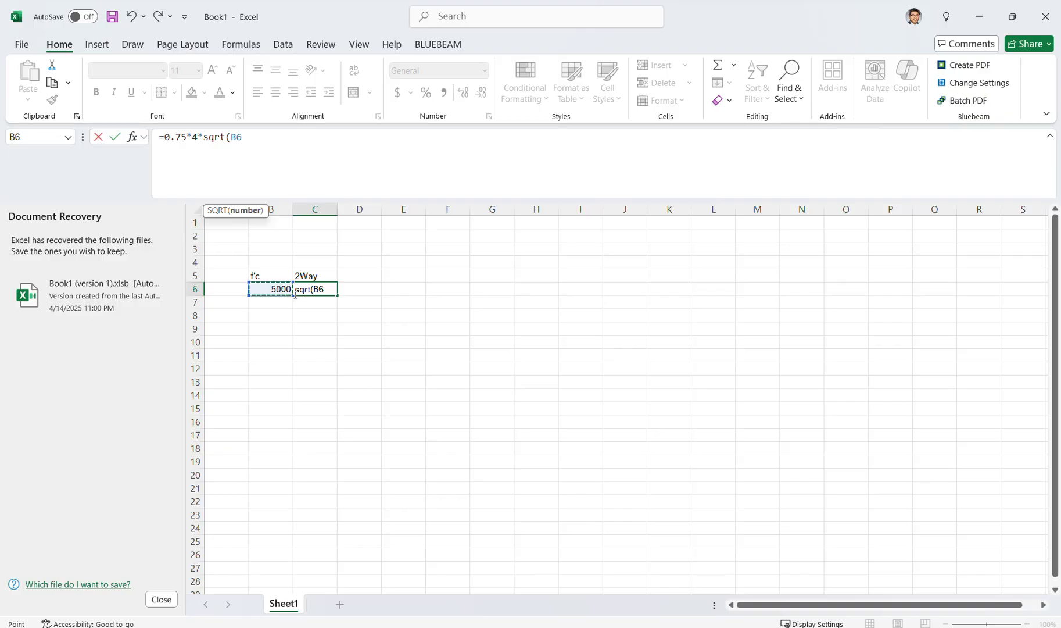
key(Return)
click(295, 294)
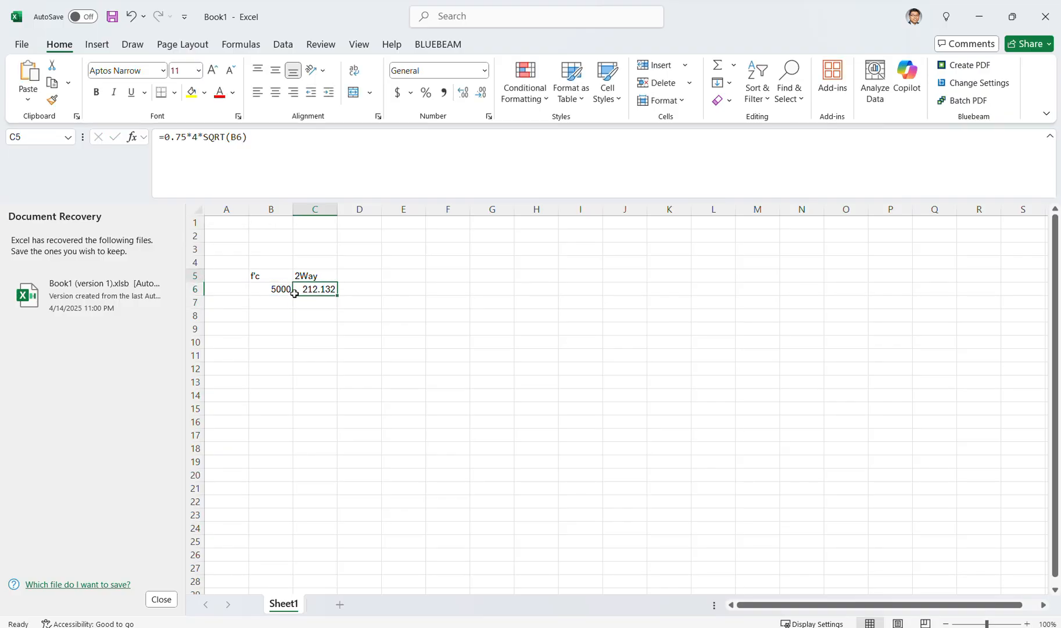
Step: Label the shear capacity column with 2way Shear in C3, fVc in C4 and psi in C5
key(Up)
text(fVc)
key(Return)
text(psi)
key(Return)
key(Up)
key(Up)
key(Up)
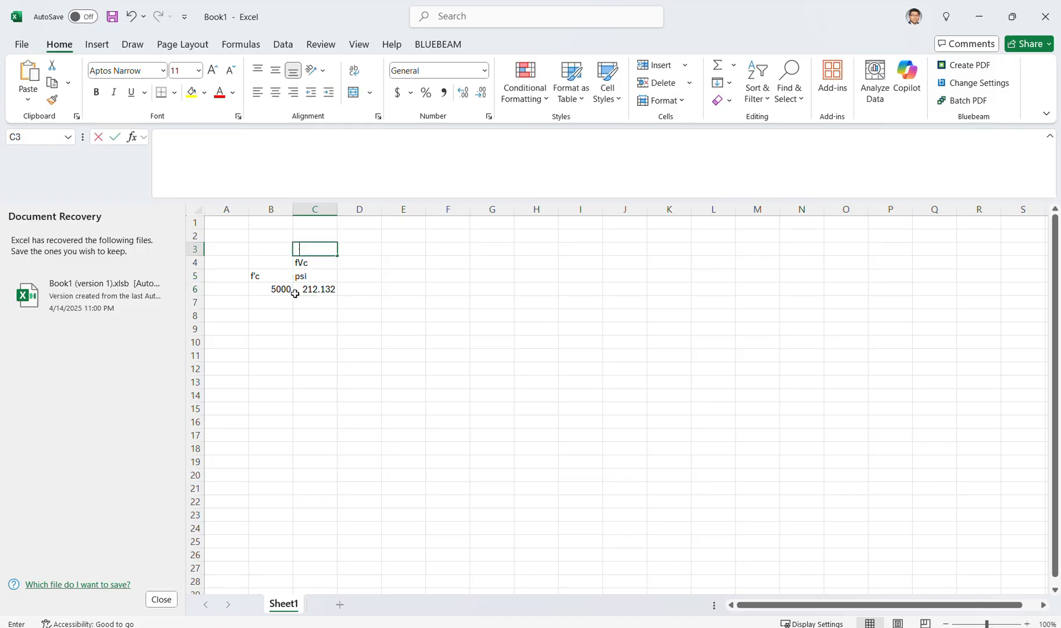
text(2w)
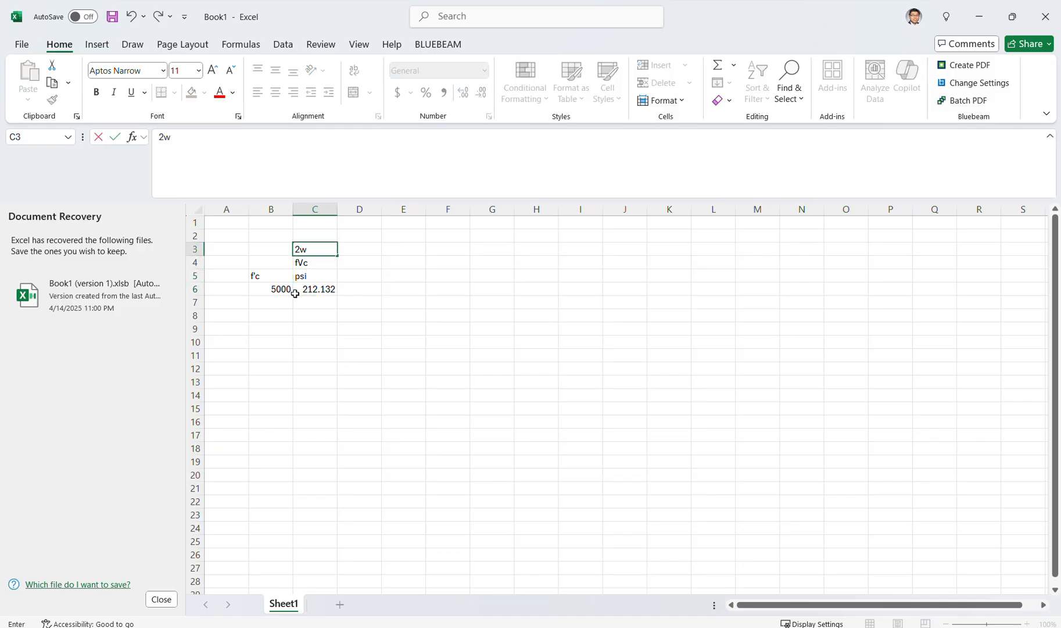
text(ay Shear)
key(Return)
click(447, 355)
drag(325, 301, 268, 251)
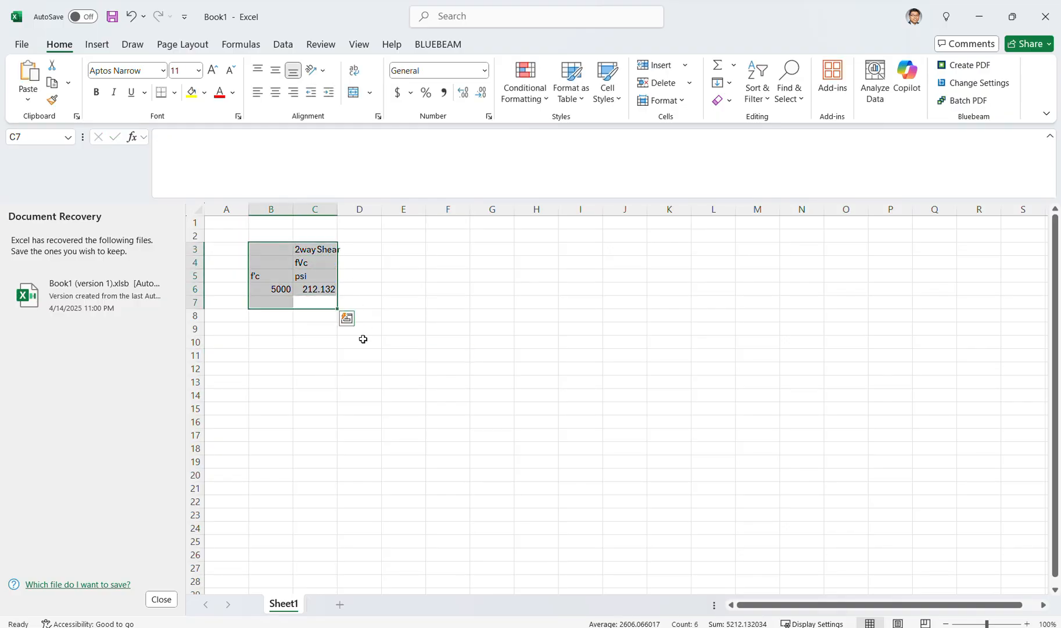
drag(401, 342, 360, 341)
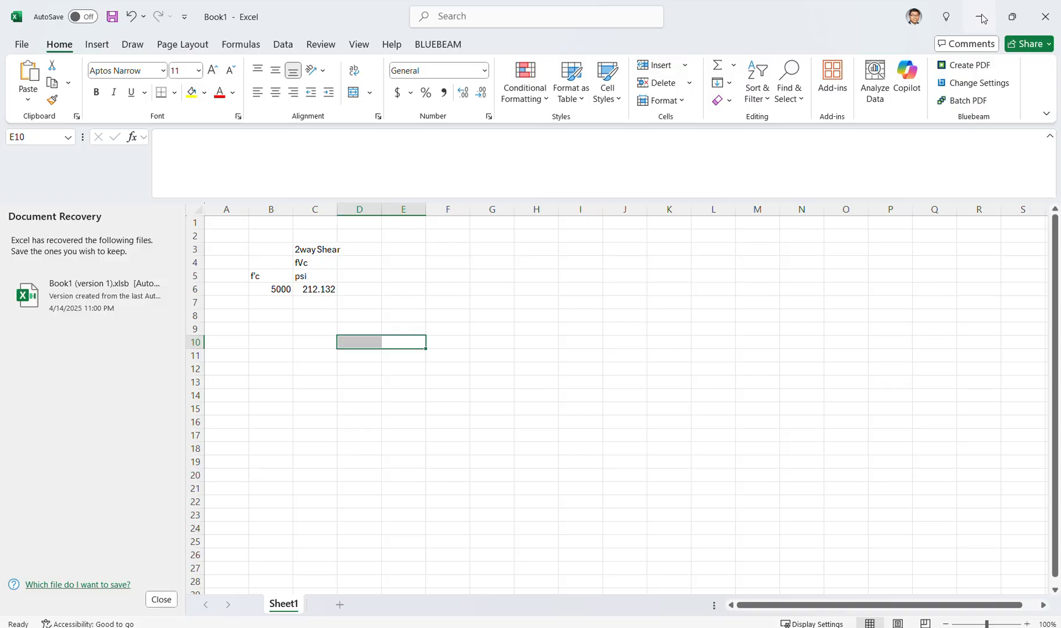
Step: Switch back to ETABS and display the S13 shell stresses of the mat for load combination DCmpS1
click(982, 18)
click(670, 46)
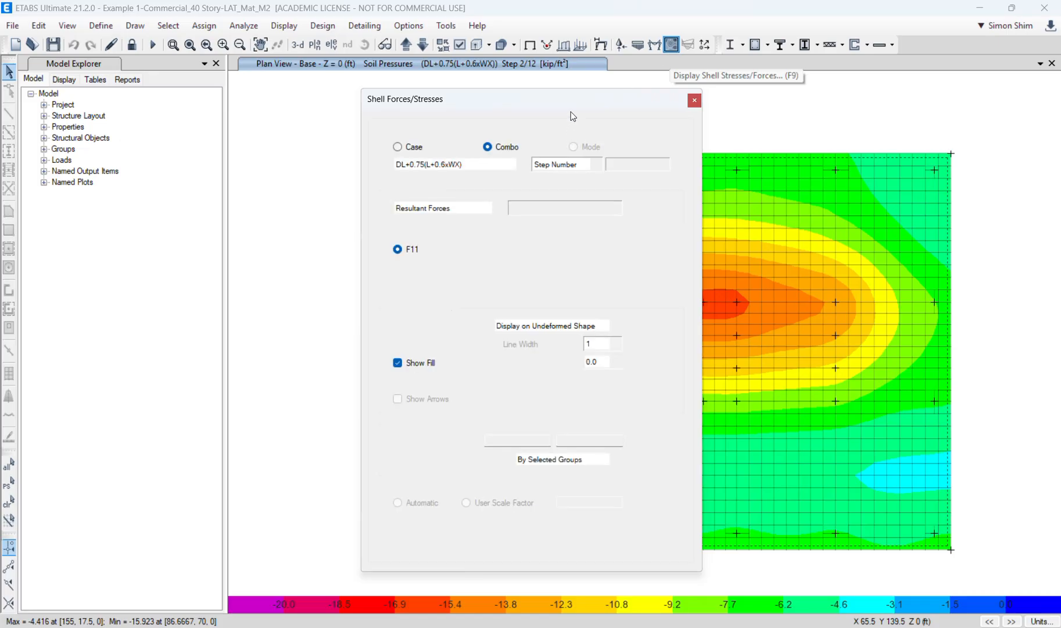
click(282, 156)
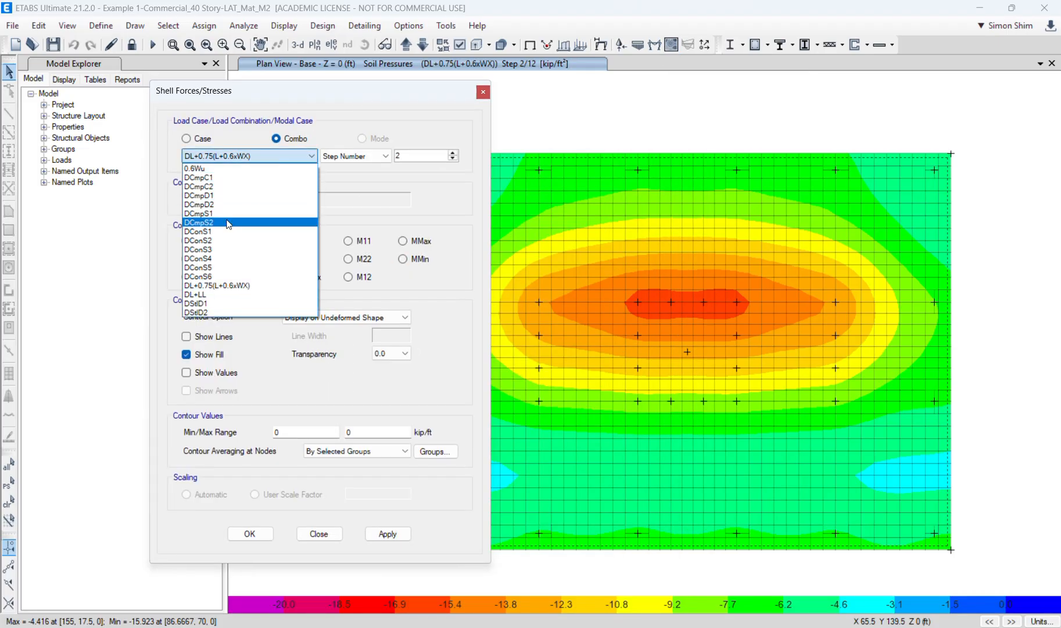
click(224, 213)
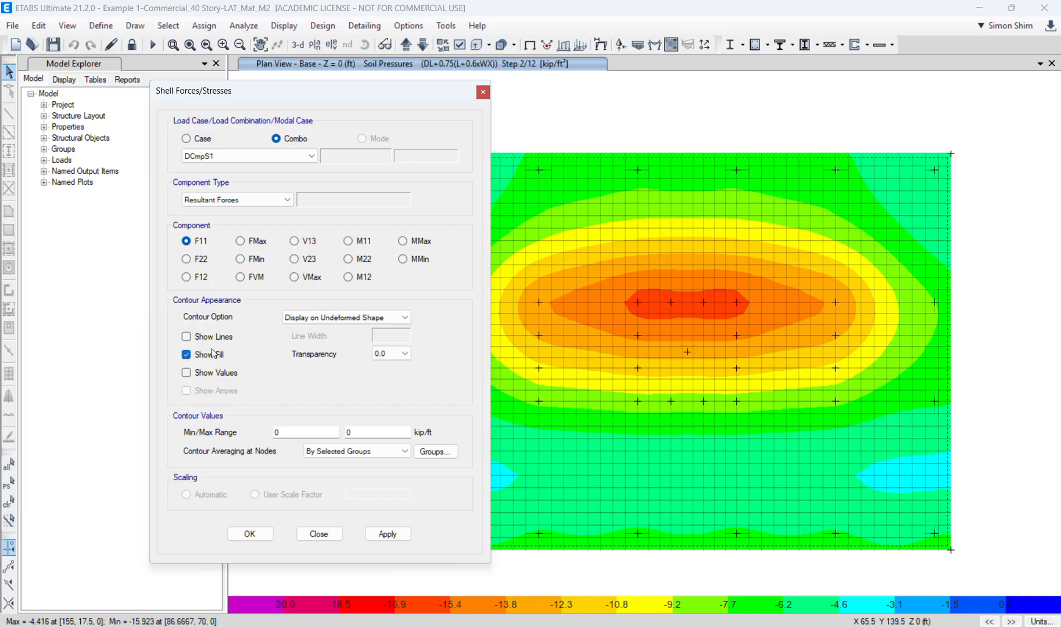
click(233, 200)
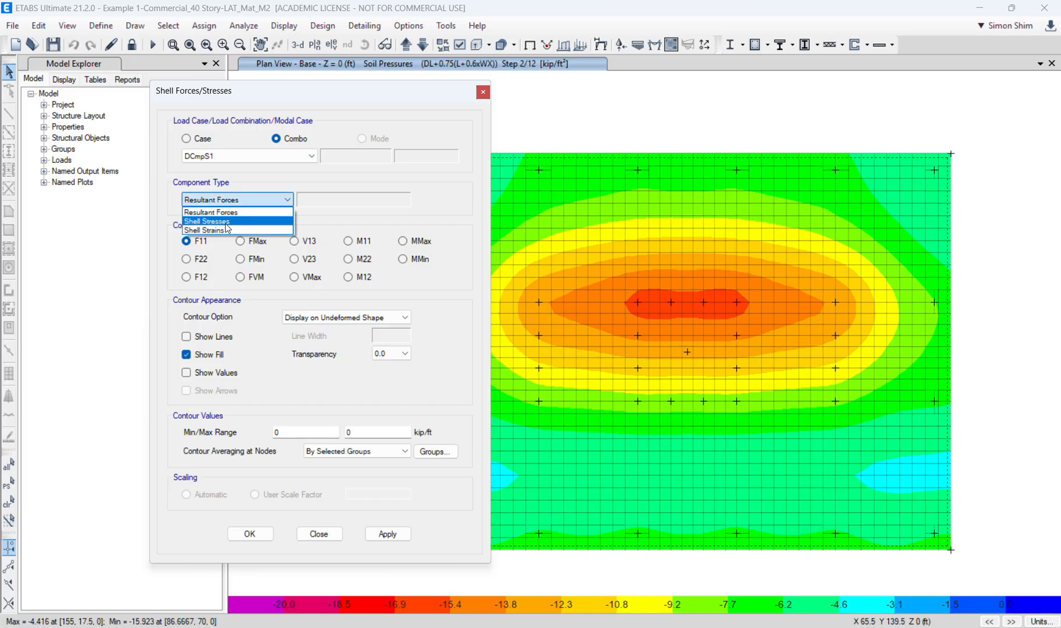
click(226, 223)
click(335, 241)
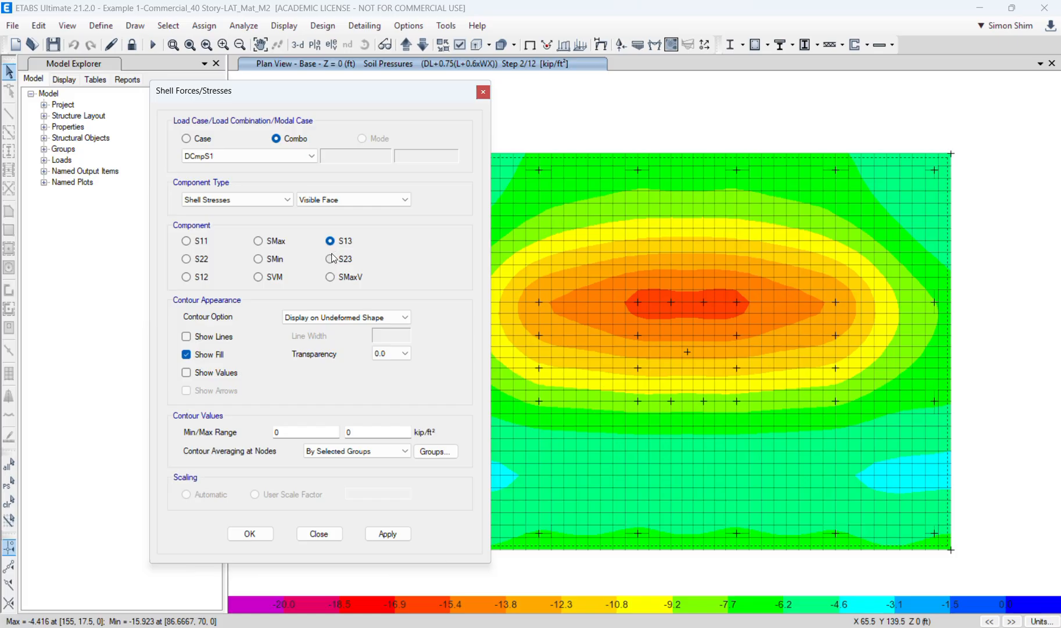
click(308, 433)
click(250, 534)
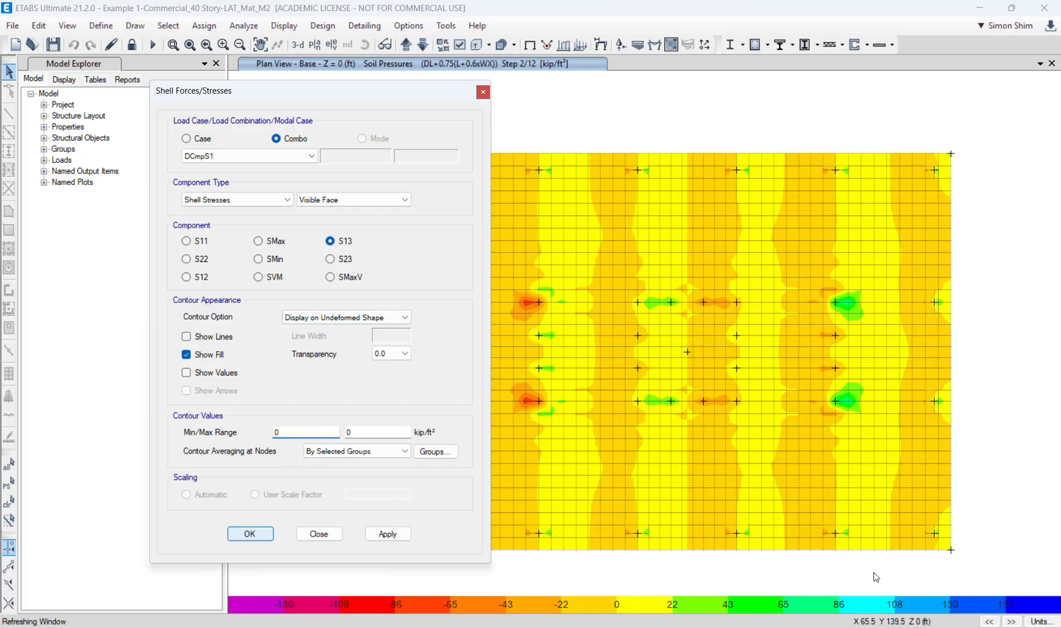
Step: Set the display to consistent units of in, lb and F
click(1040, 620)
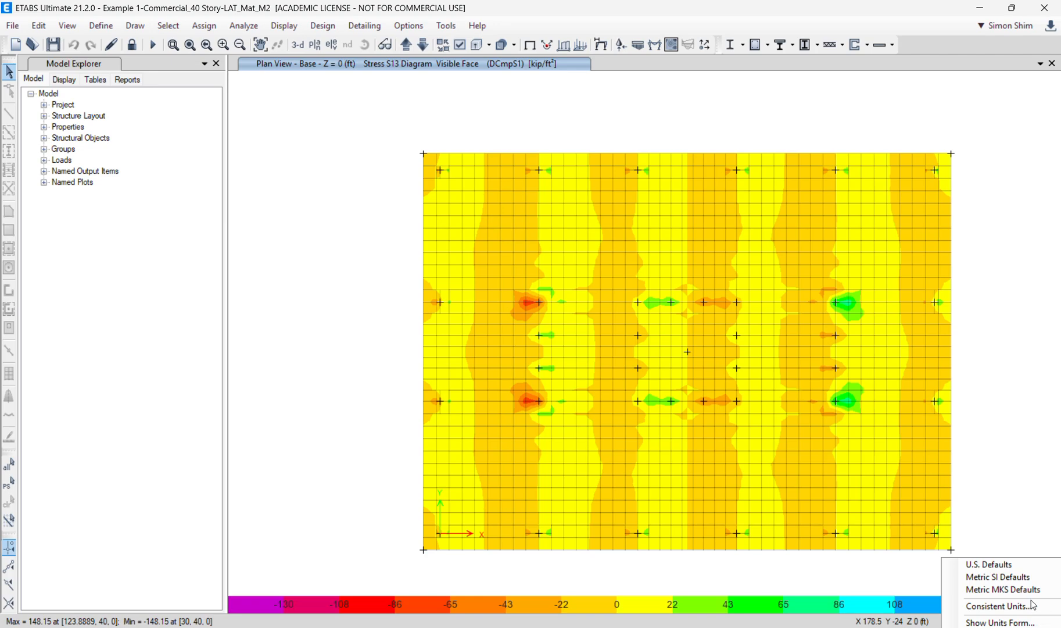
click(1016, 607)
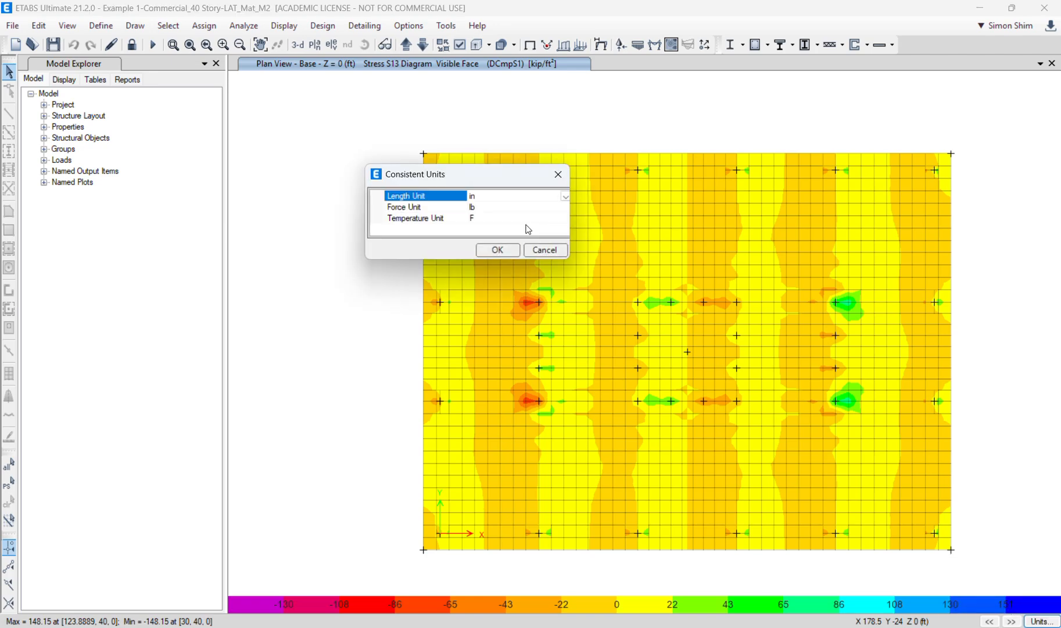
click(497, 249)
Step: Set the S13 shell stress contour range from -212 to 212 lb/in² and apply it to the plan
click(671, 45)
double_click(336, 432)
text(-212)
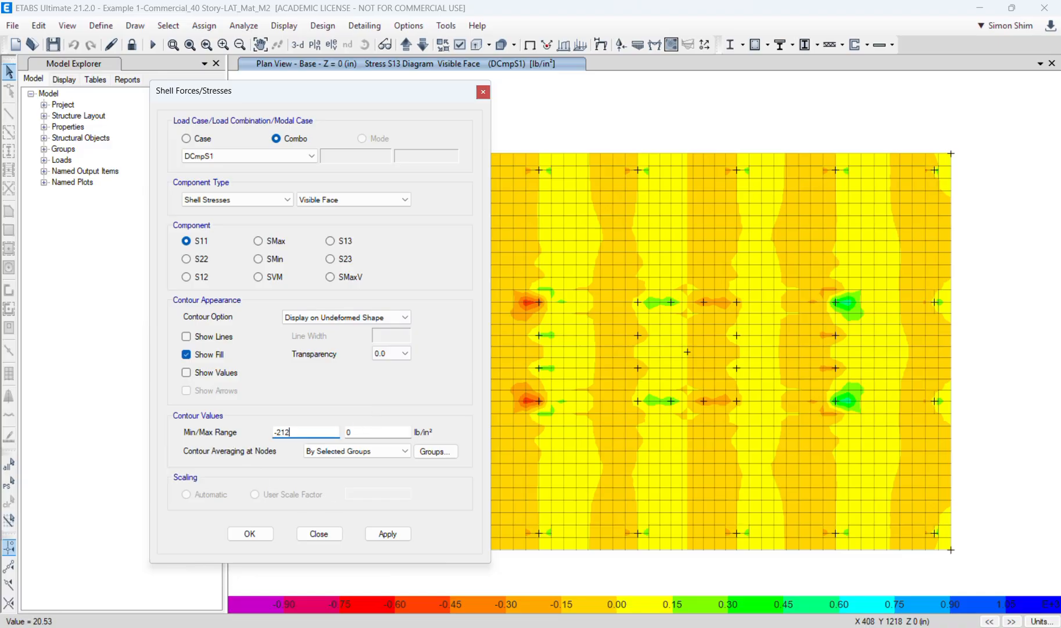
key(Tab)
text(212)
click(331, 241)
click(390, 534)
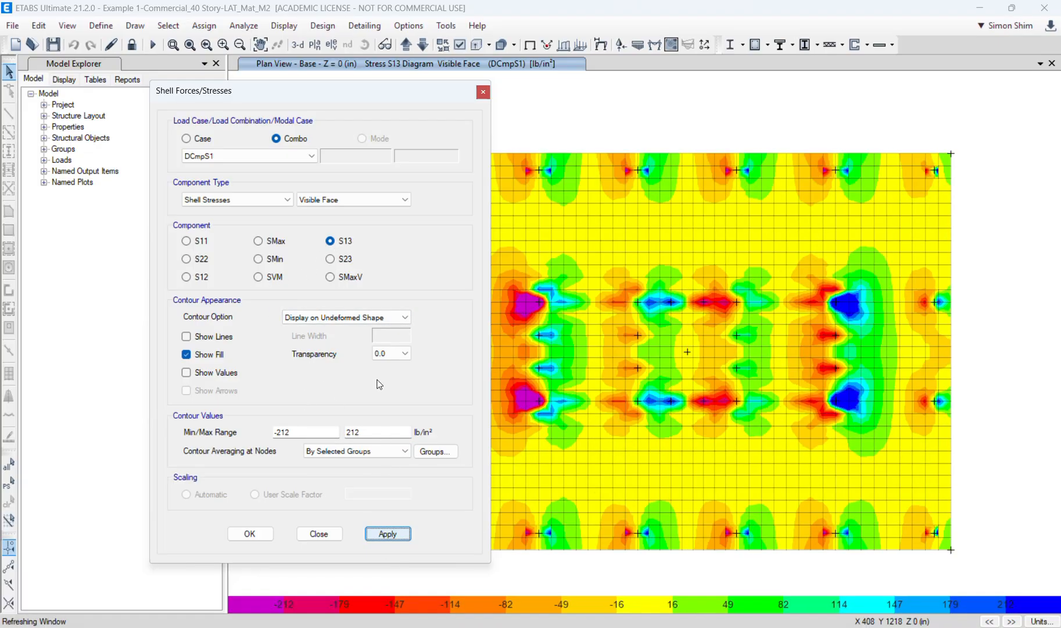
Step: Move the stress settings clear of the plan and examine the S13 values at the four out-of-range zones around the core
drag(359, 92, 298, 87)
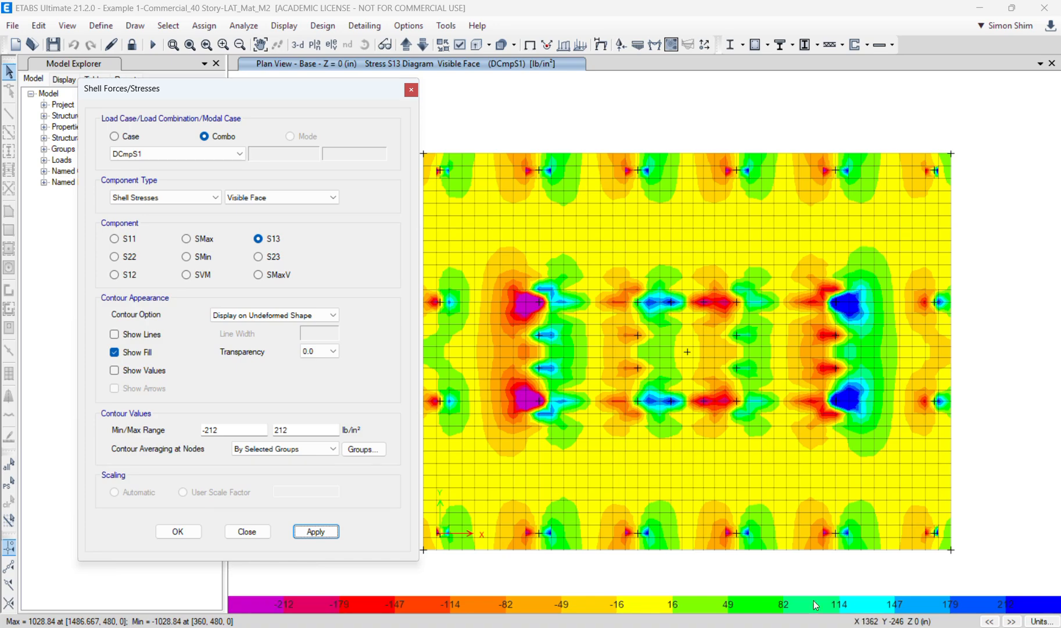
mouse_move(843, 317)
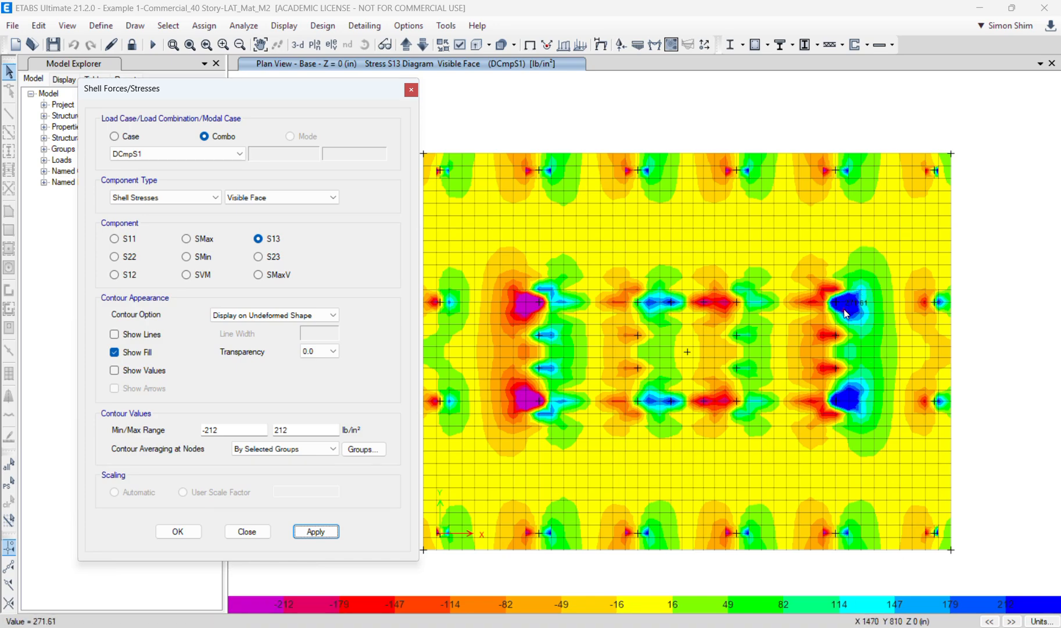
mouse_move(860, 385)
mouse_move(525, 408)
mouse_move(523, 308)
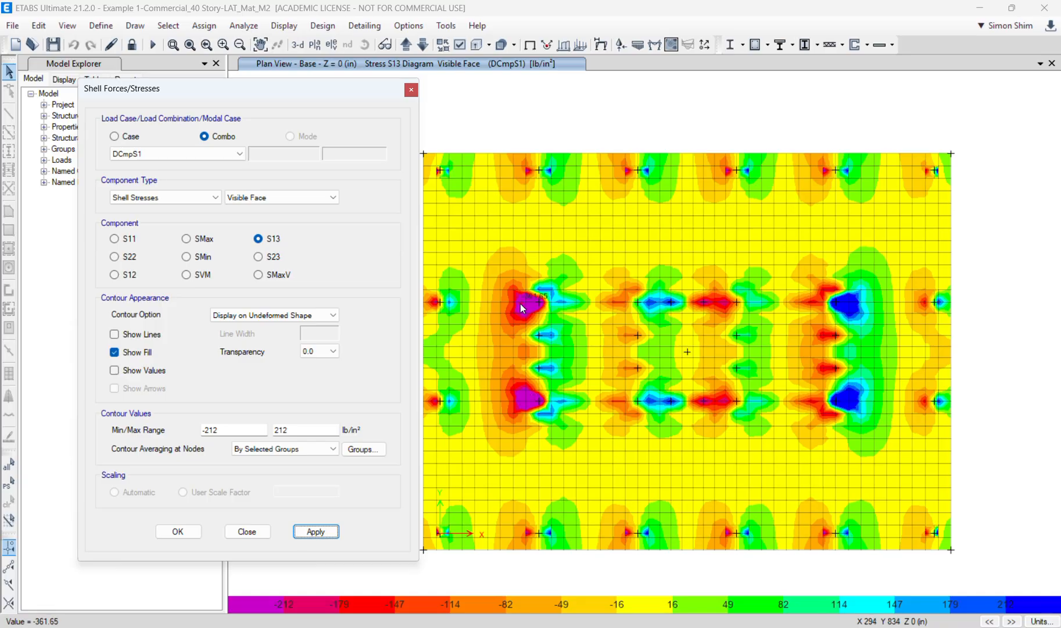
mouse_move(859, 406)
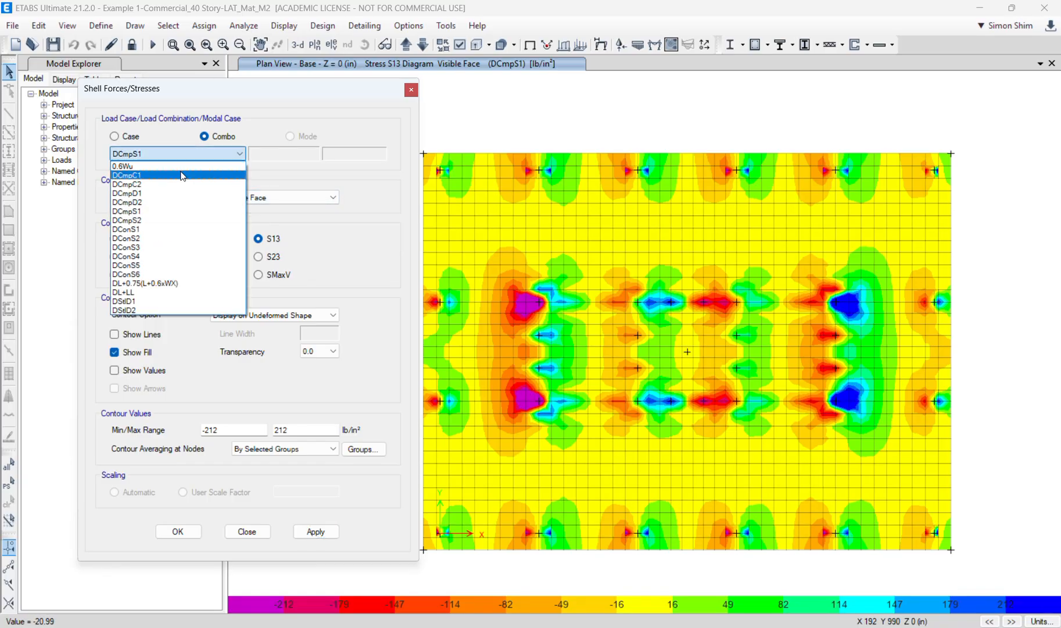
Step: Apply load combination DCmpS2 to the S13 stress diagram and examine the values in the dark blue zones
click(152, 221)
click(317, 531)
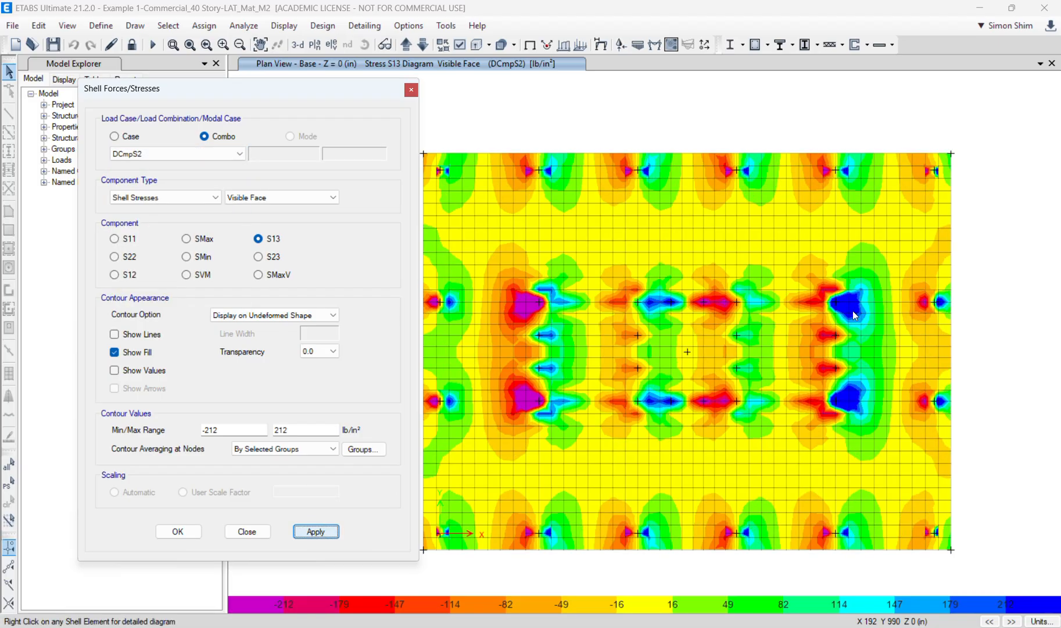
mouse_move(847, 405)
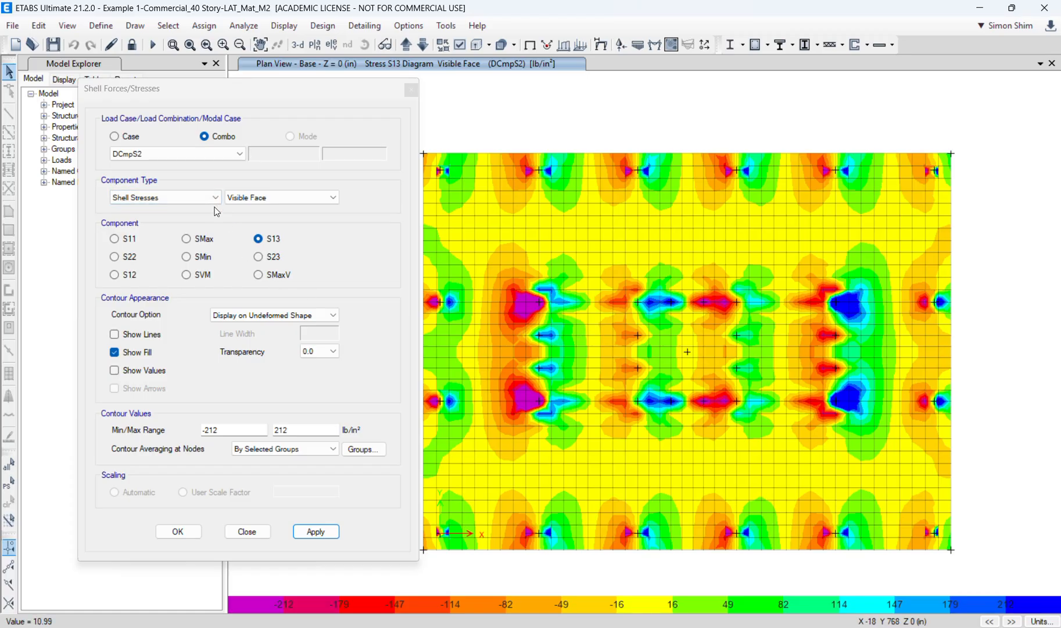
Step: Apply load combination DConS3 at step number 1 to the S13 stress diagram and examine the values in the dark blue zones
click(175, 154)
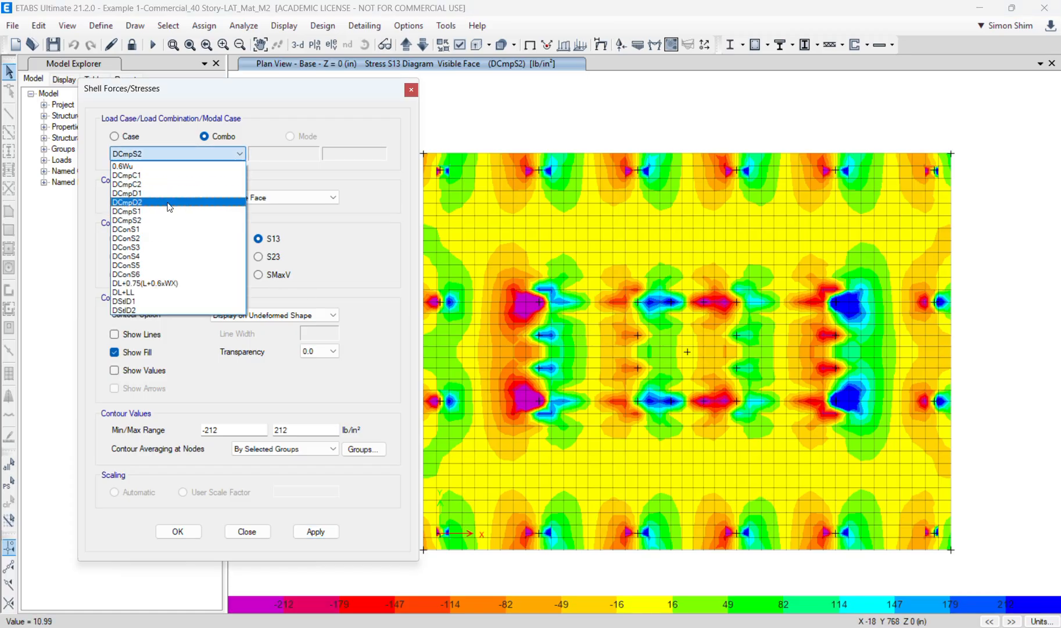
click(150, 247)
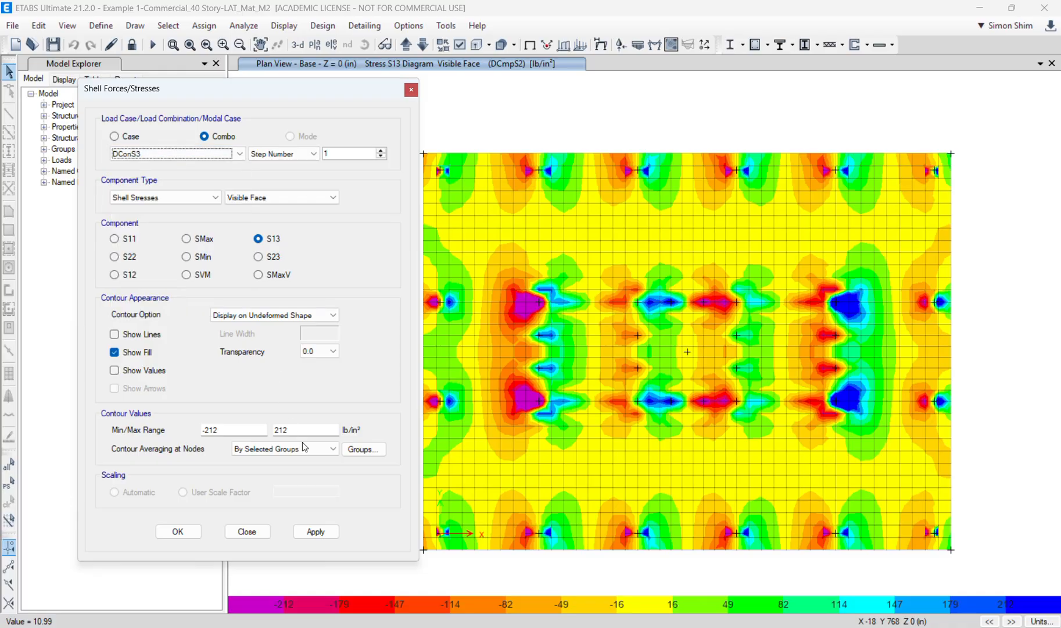
click(335, 531)
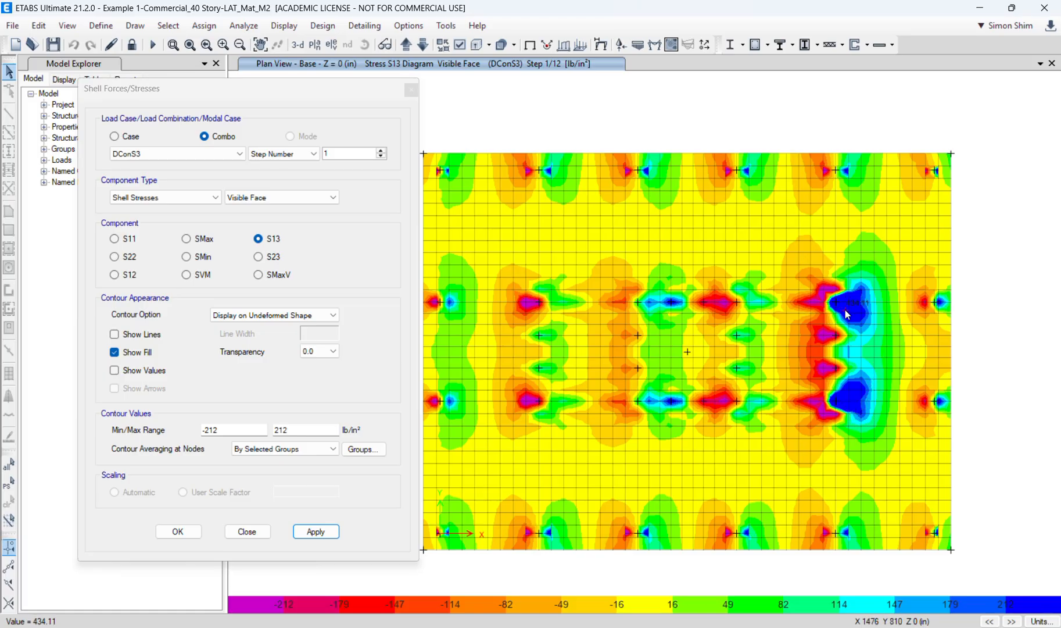
Step: Display the S23 shell stresses for DConS3, then for DCmpS2, and examine the values across the mat
click(274, 258)
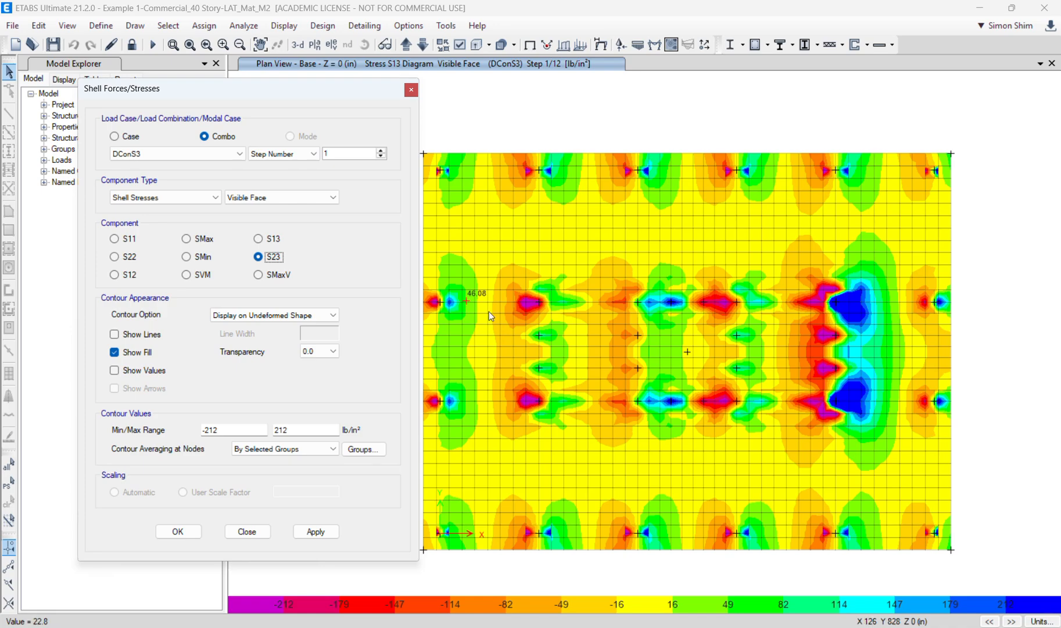
click(315, 532)
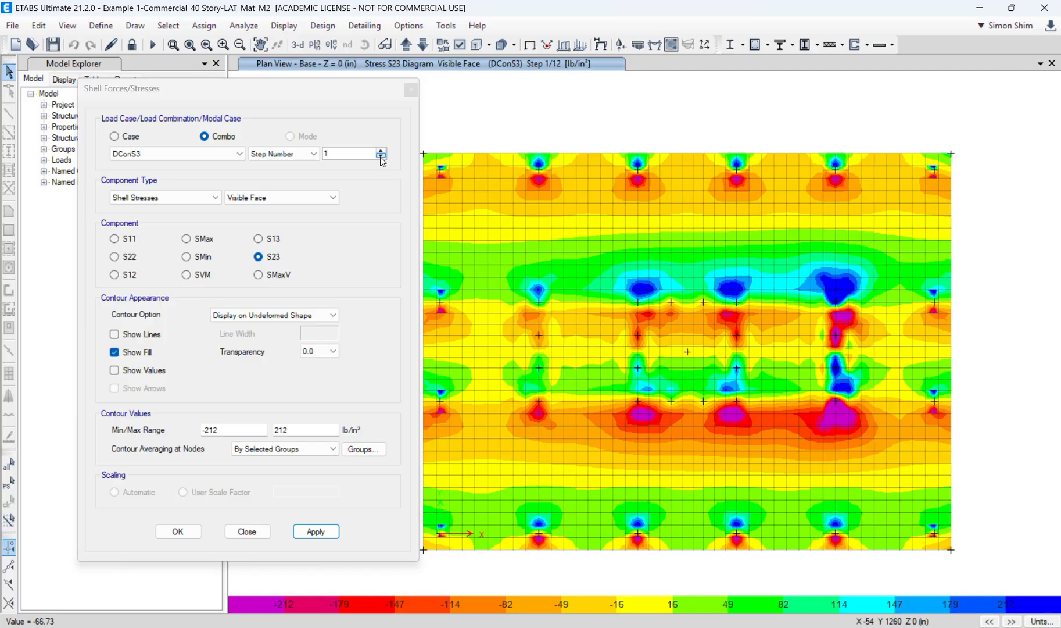
click(174, 154)
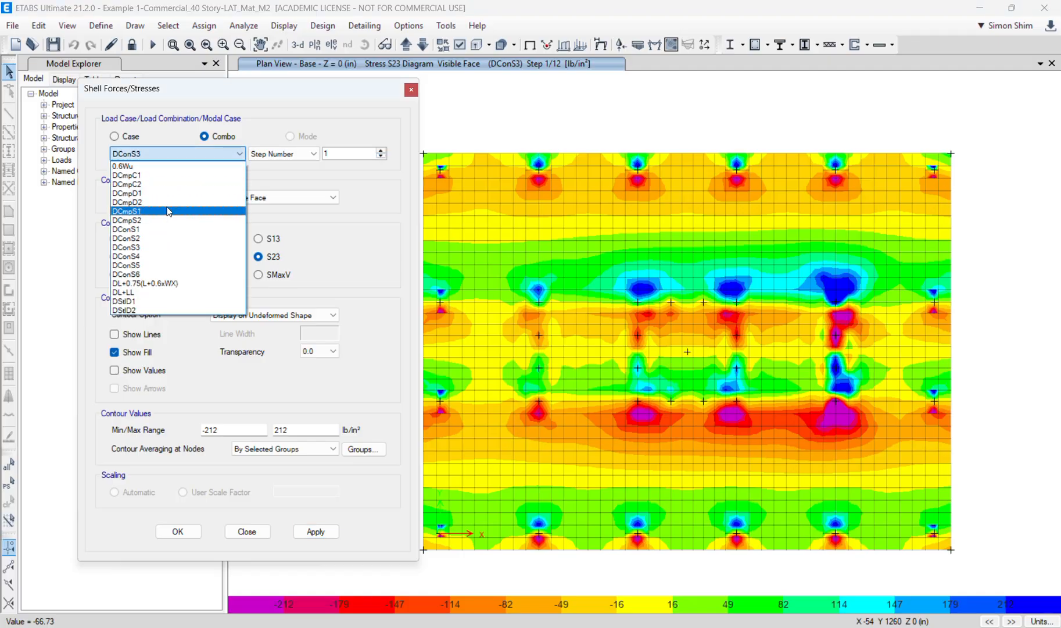
click(167, 220)
click(316, 531)
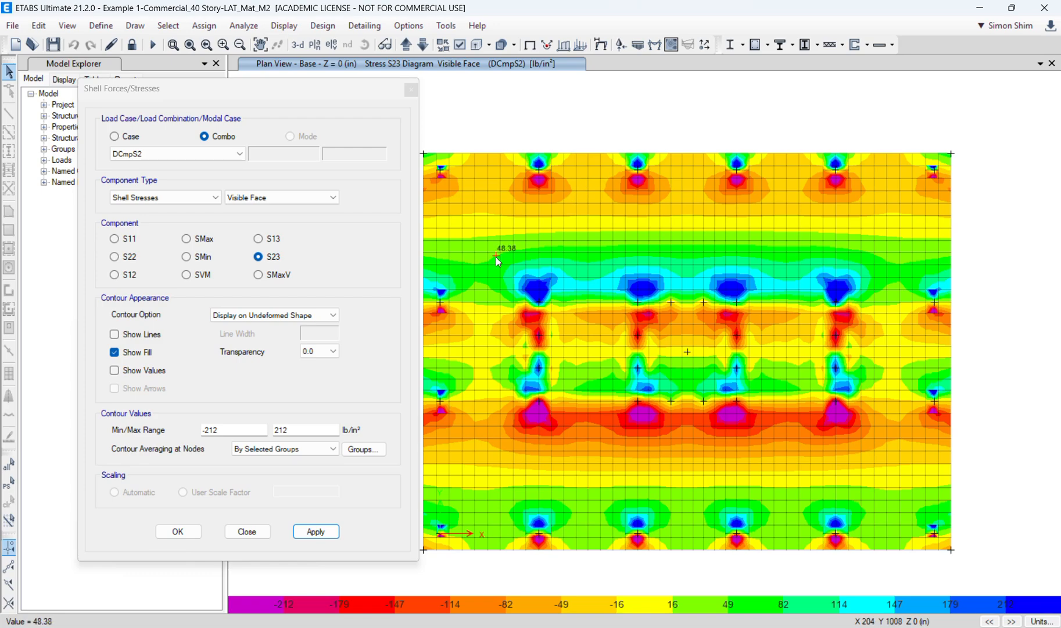
Step: Compare the S13 and S23 stress diagrams under DCmpS2, ending on S23, and examine the out-of-range zones around the core
click(258, 238)
click(315, 530)
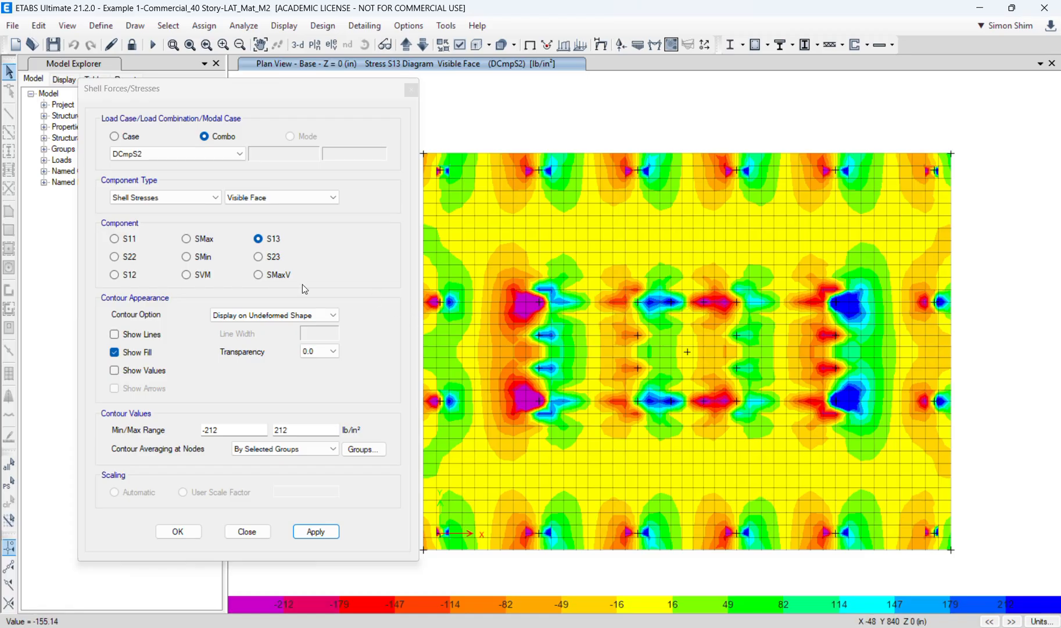
click(261, 267)
click(265, 258)
click(315, 532)
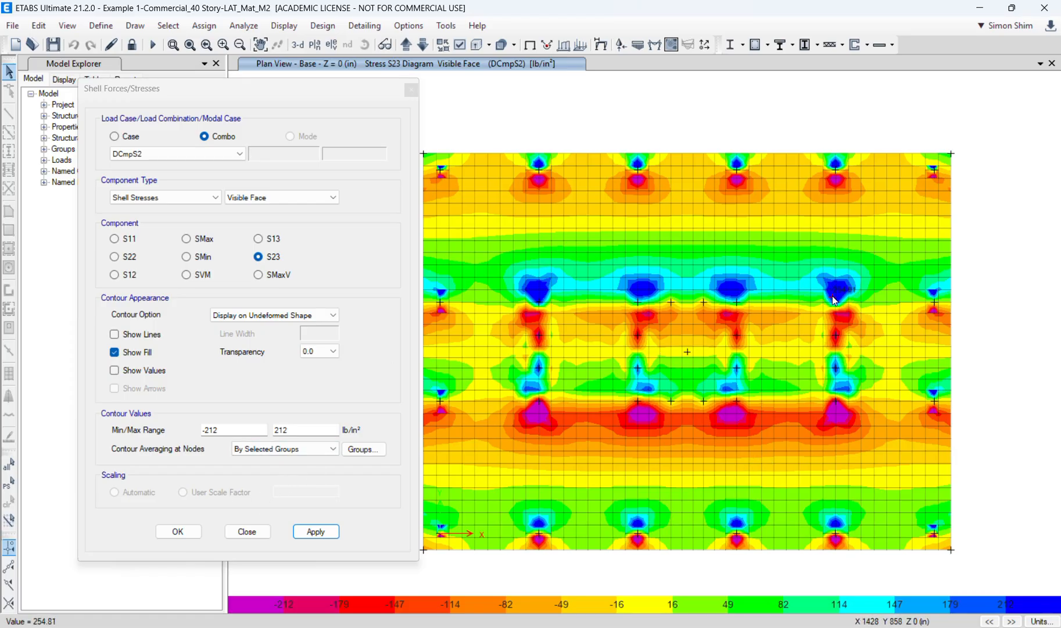
Step: Close the shell stress settings and return the Base plan to the undeformed, unlocked model
drag(352, 101, 313, 103)
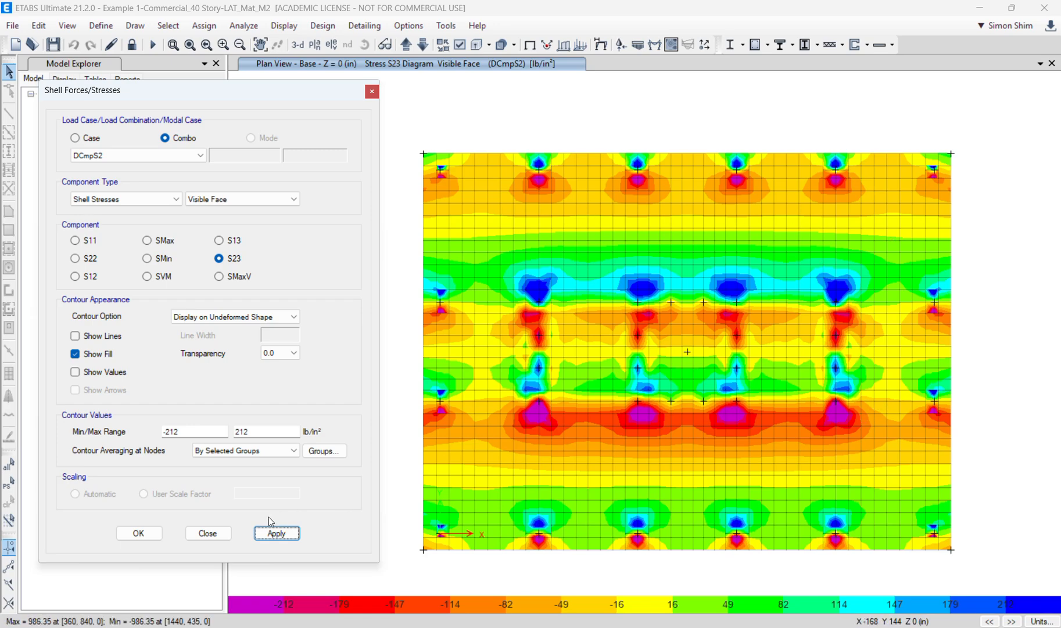
click(139, 533)
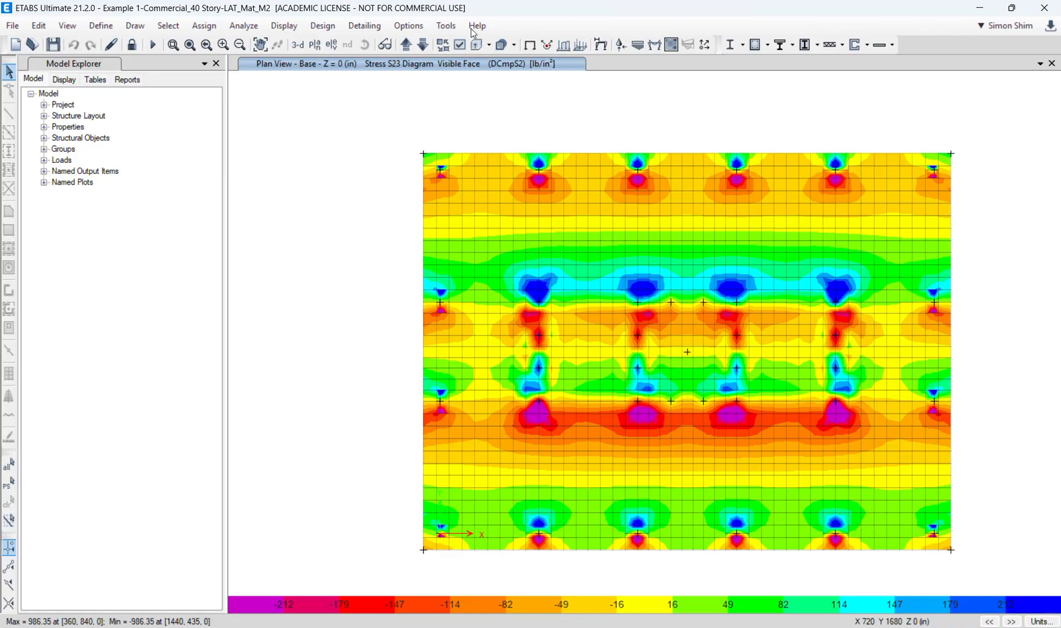
key(F4)
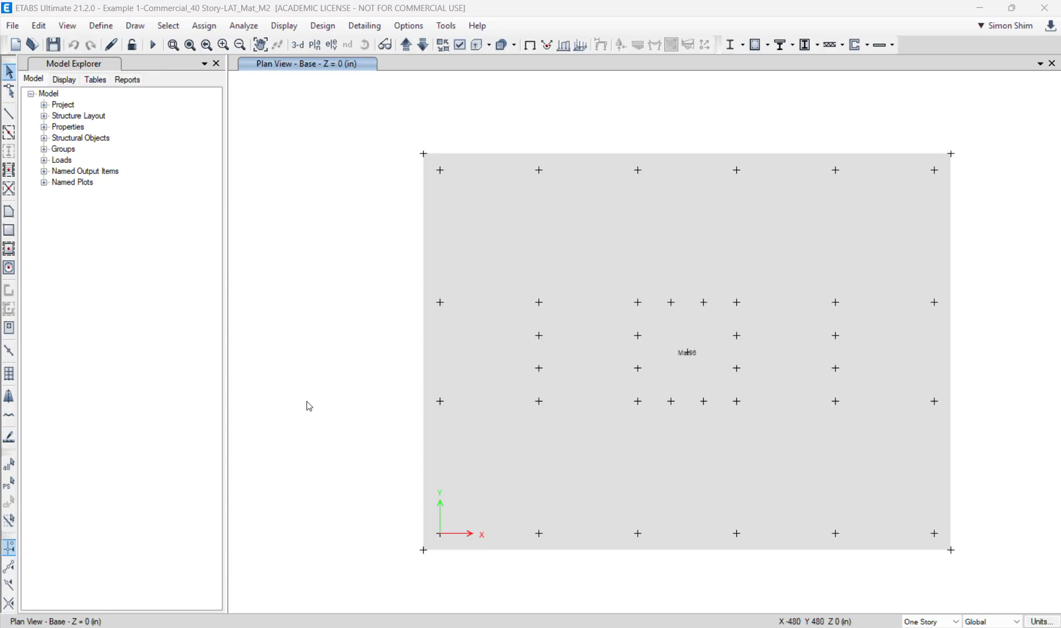
Step: Start a layer A column design strip with the left and right widths set to 50 in at both start and end
click(15, 401)
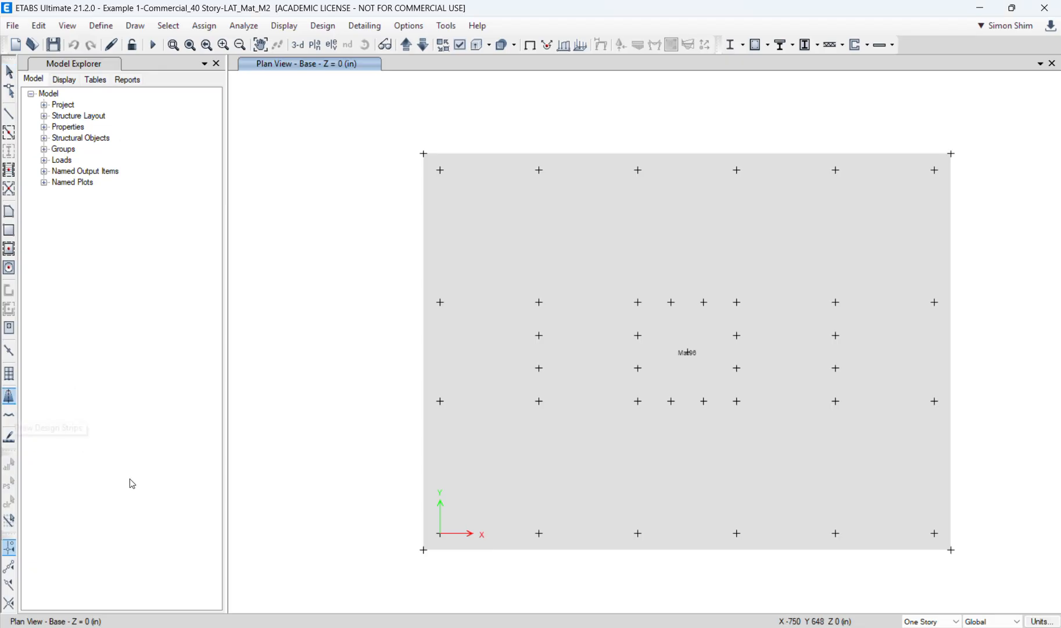
click(170, 534)
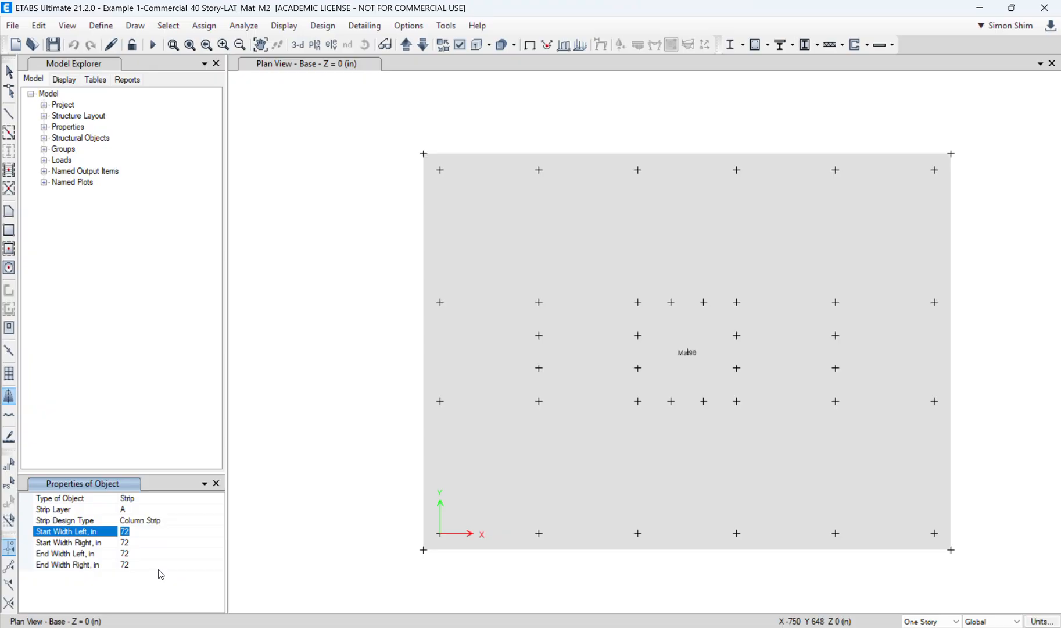
text(5)
click(98, 542)
click(111, 545)
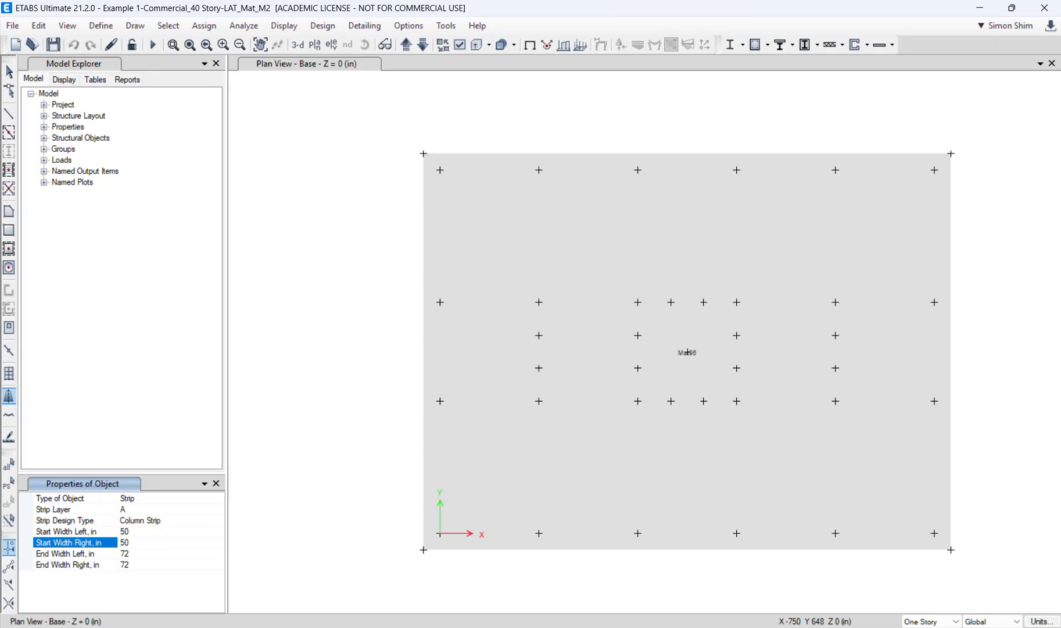
click(148, 553)
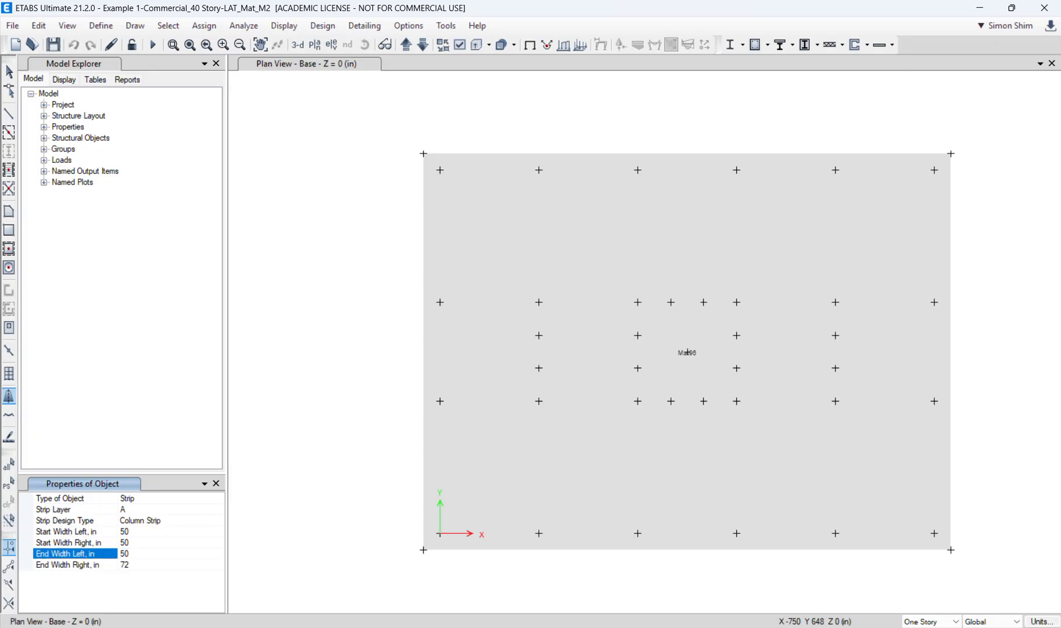
click(151, 562)
click(112, 565)
text(50)
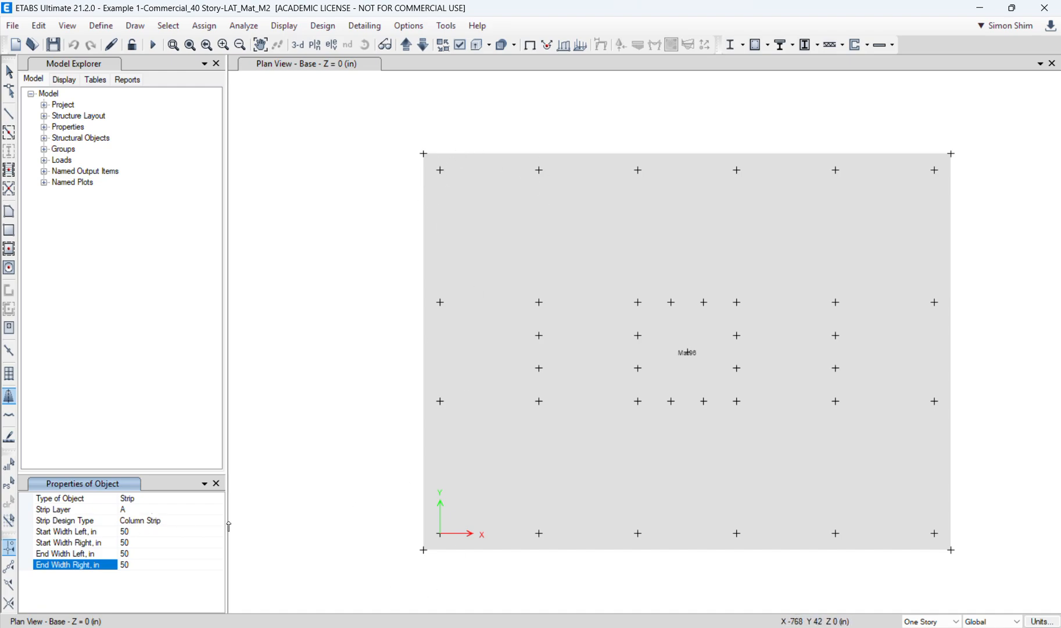
Step: Draw the layer A strip parallel to X along the mat's lower edge at Y about -90 in, extending past both sides
click(391, 561)
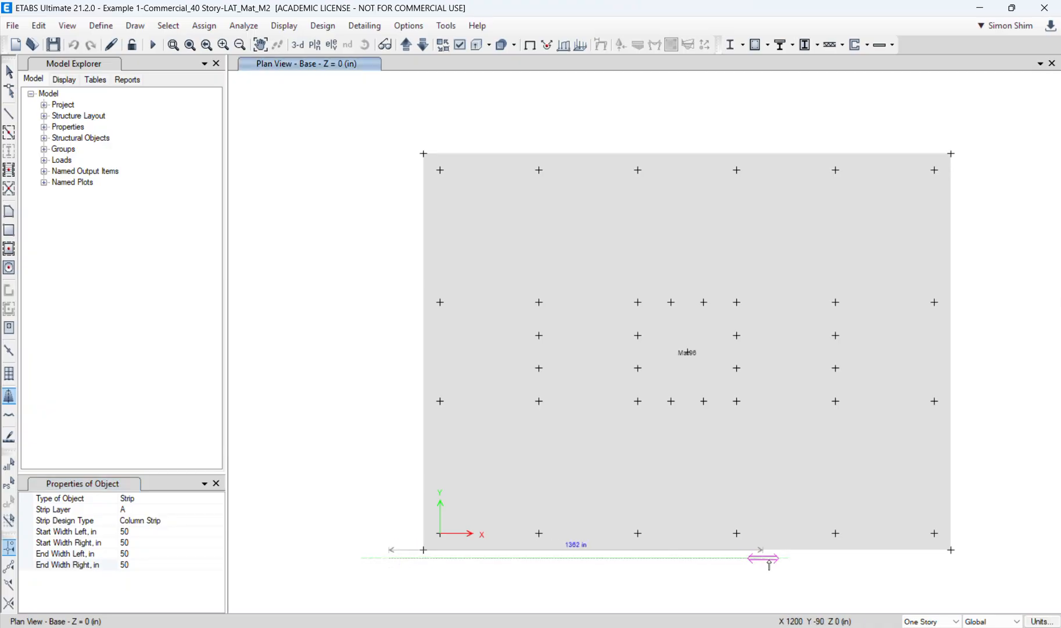
click(987, 558)
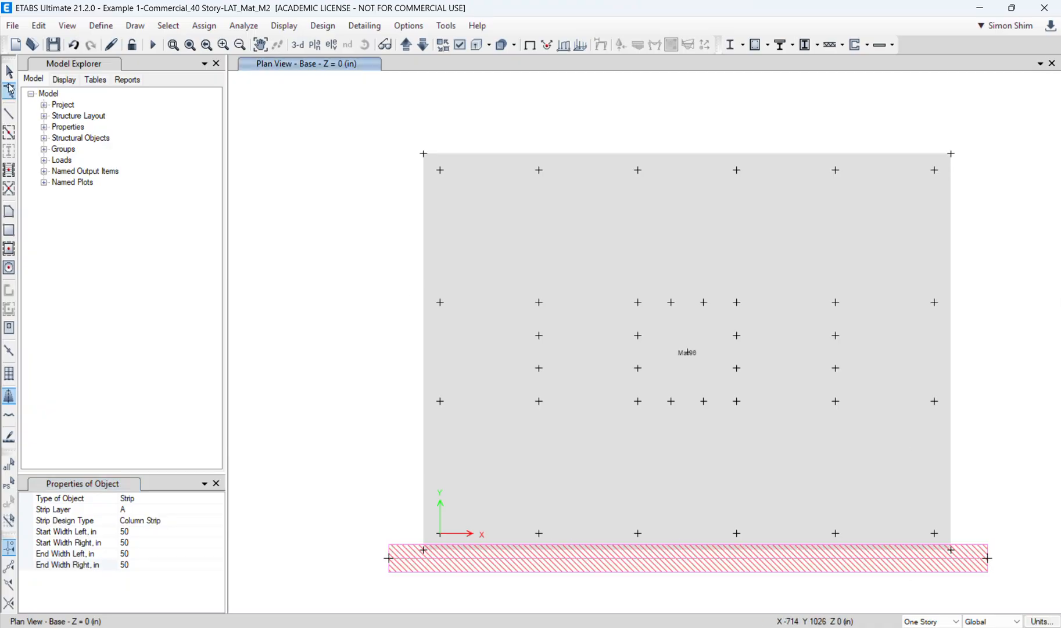
key(Escape)
Step: Replicate the layer A strip linearly 15 times with dx 0 and dy 100 in to cover the mat
drag(1024, 578, 976, 531)
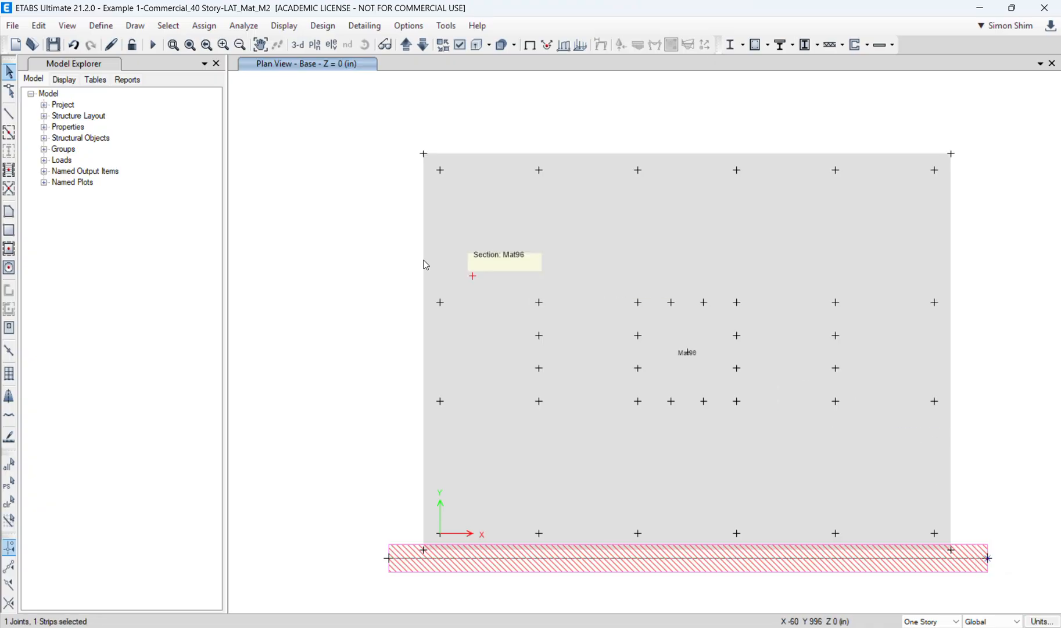
click(39, 25)
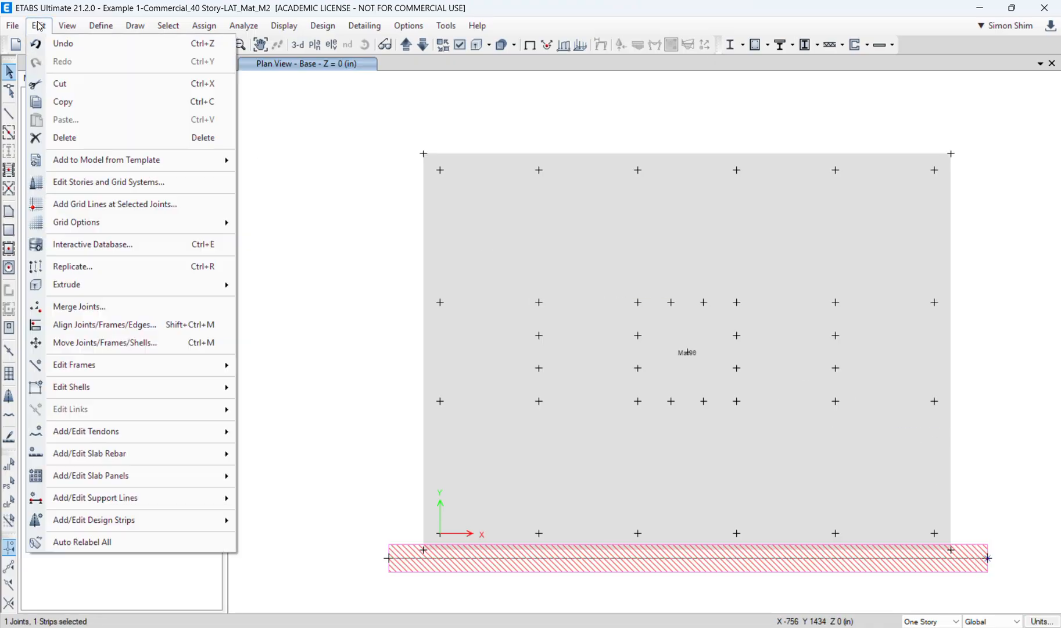
click(76, 267)
drag(541, 176, 266, 196)
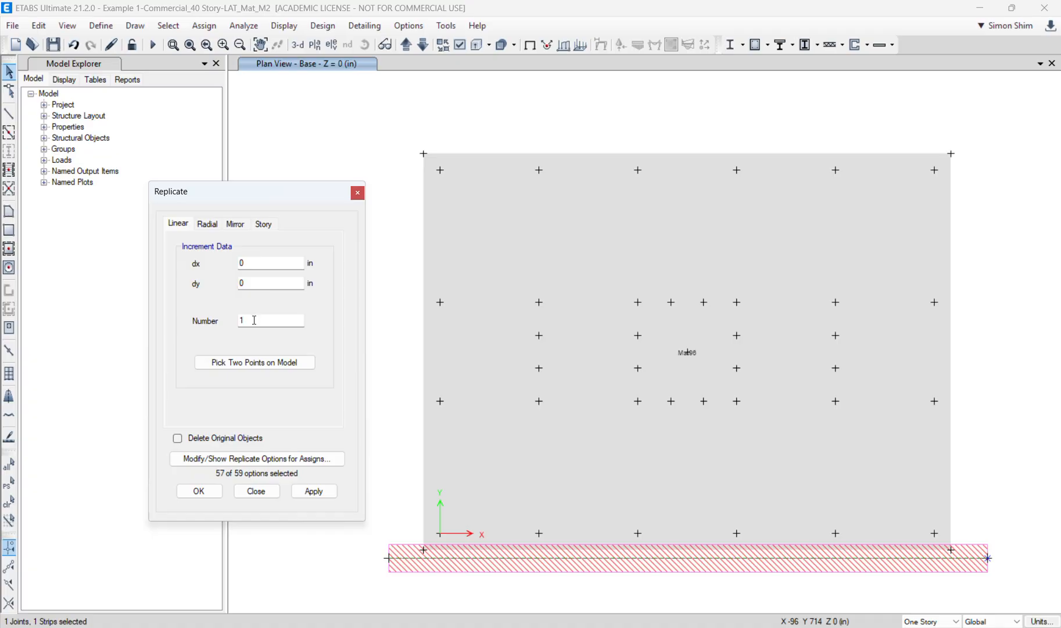
double_click(258, 283)
text(1)
double_click(268, 321)
text(15)
click(314, 491)
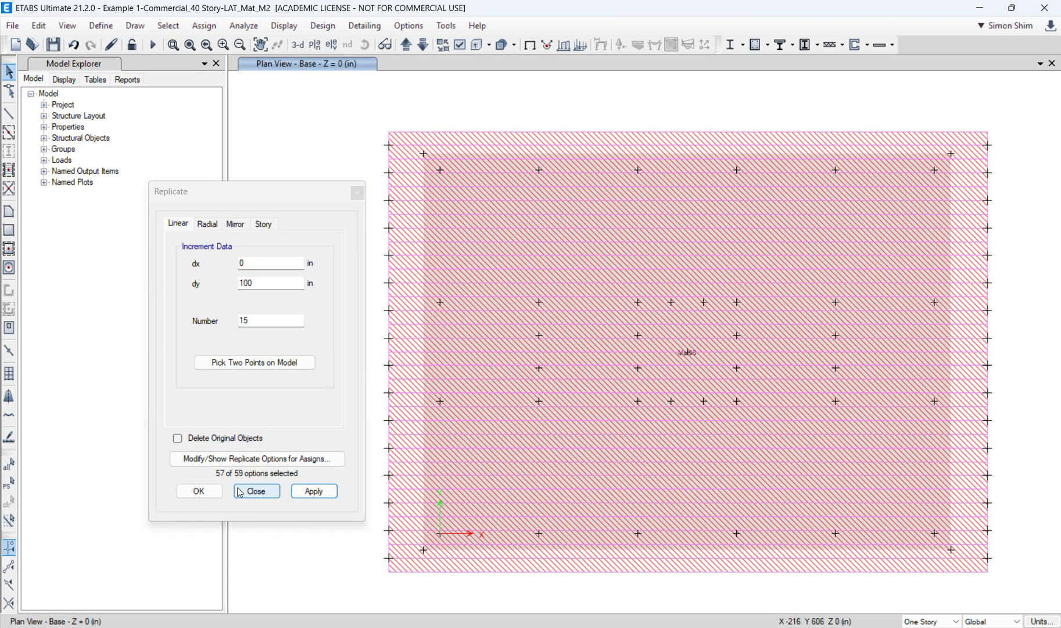
click(256, 491)
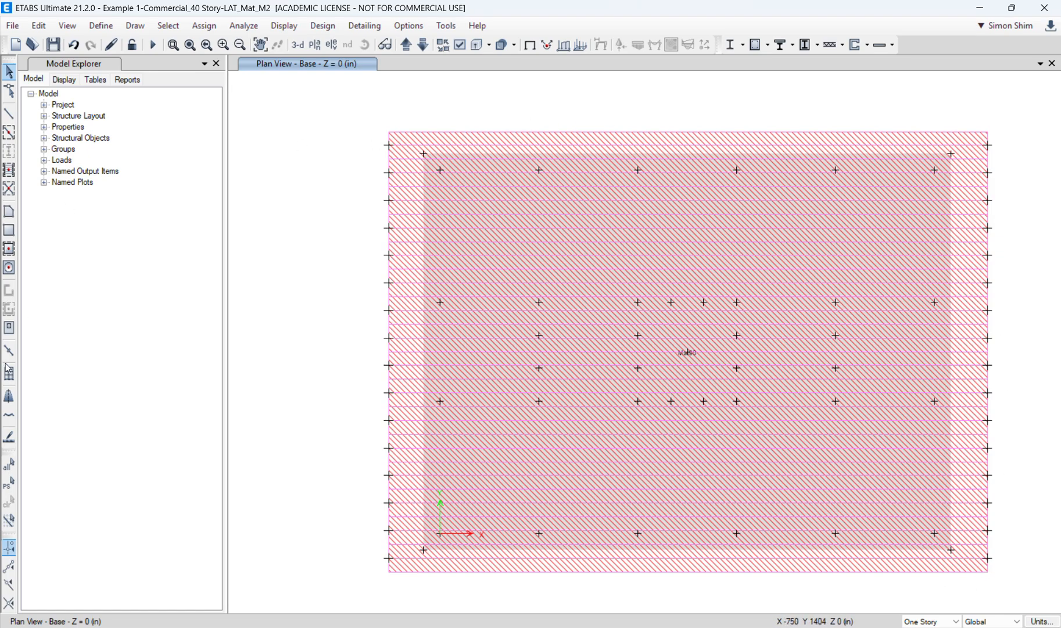
Step: Draw a layer B column strip about 1800 in long near the mat's left edge, running past its top and bottom edges
click(13, 404)
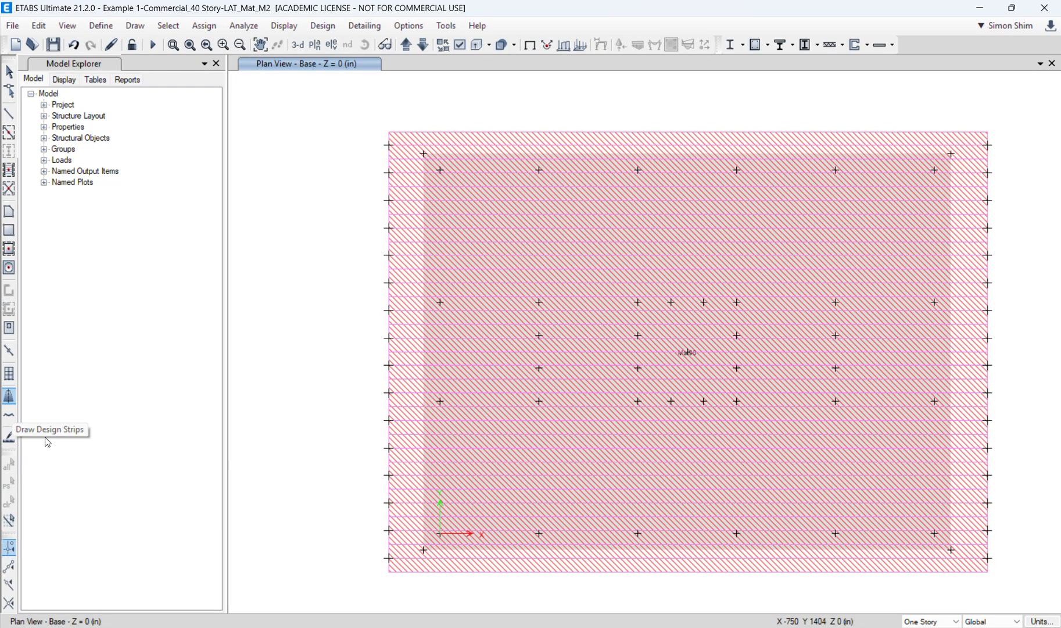
click(163, 509)
click(218, 509)
click(133, 539)
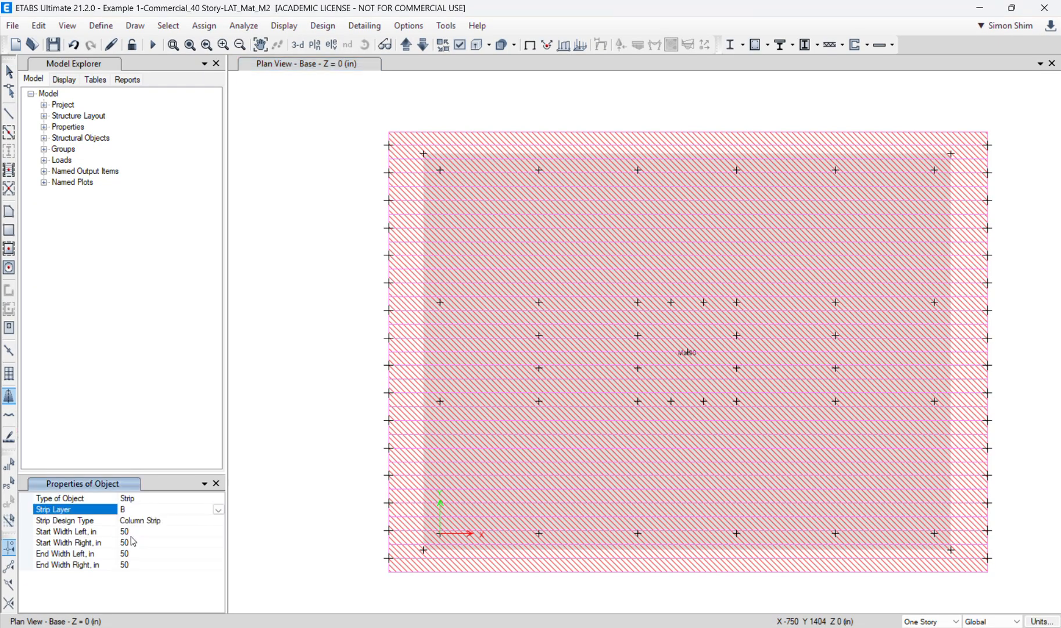
click(413, 103)
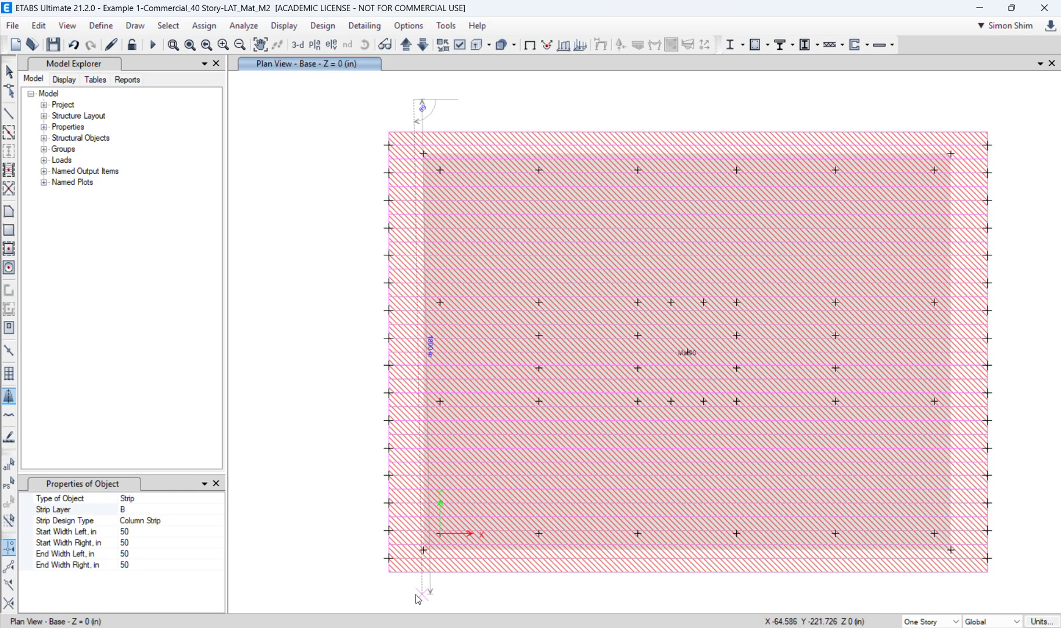
double_click(415, 594)
Step: Replicate the layer B strip linearly 25 times with dx 100 in and dy 0
click(9, 72)
drag(487, 108, 363, 102)
click(38, 25)
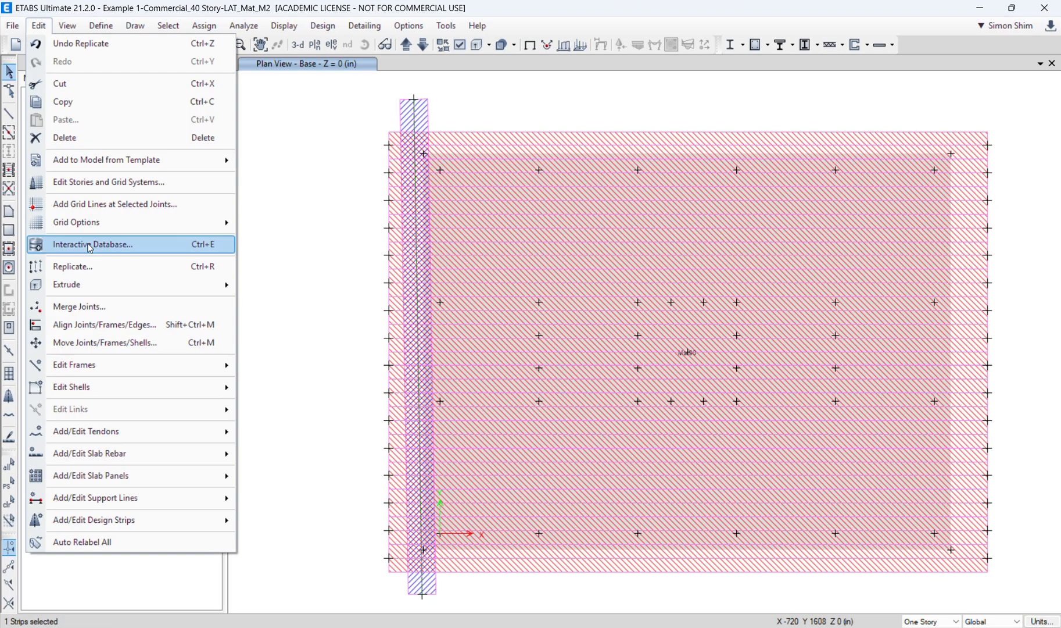
click(99, 267)
double_click(262, 283)
text(0)
double_click(262, 265)
text(100)
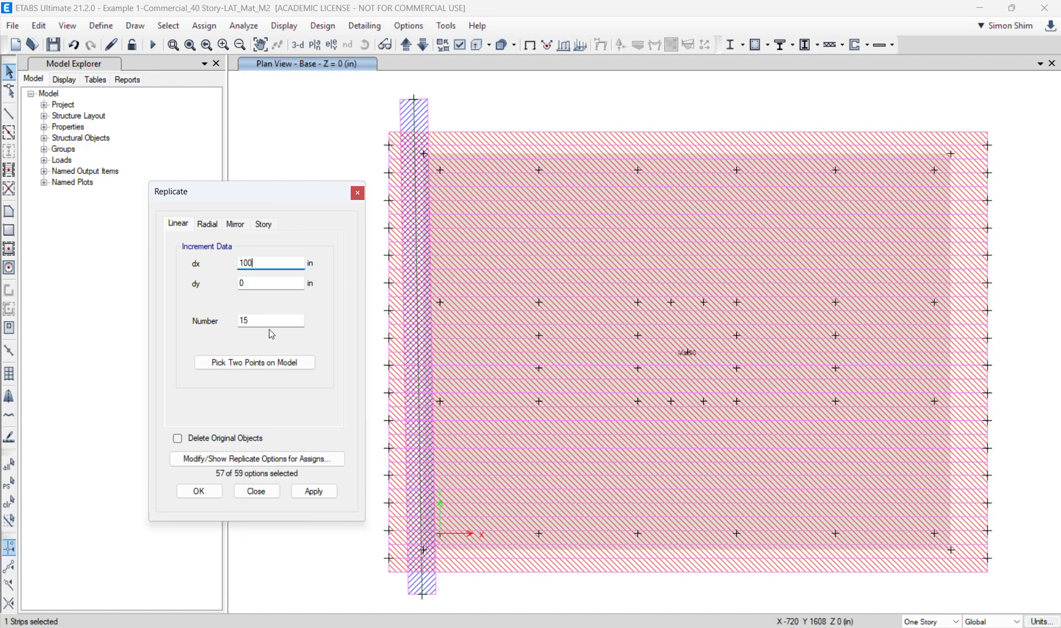
double_click(270, 323)
text(25)
click(314, 491)
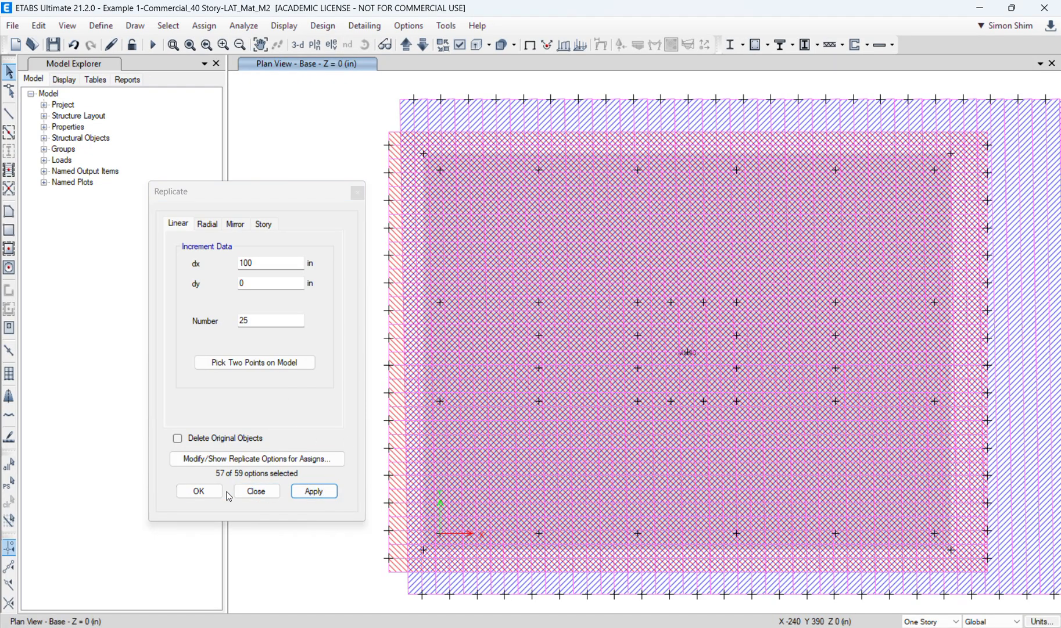
click(200, 491)
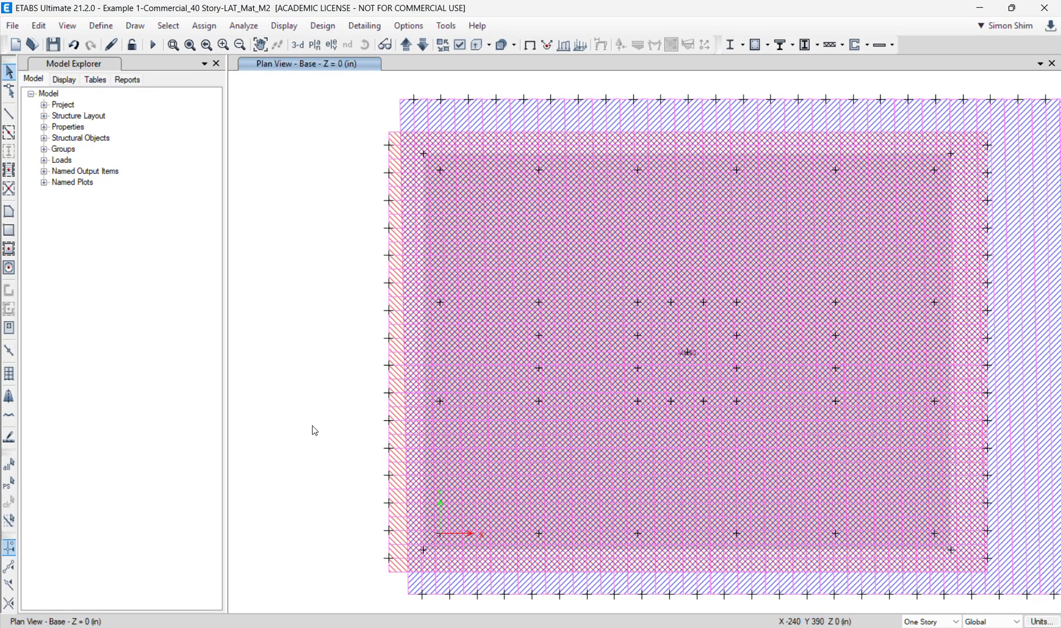
Step: Delete the surplus layer B strips beyond the mat's right side and fit the plan in view
scroll(599, 324, down, 3)
drag(499, 515, 418, 311)
key(Delete)
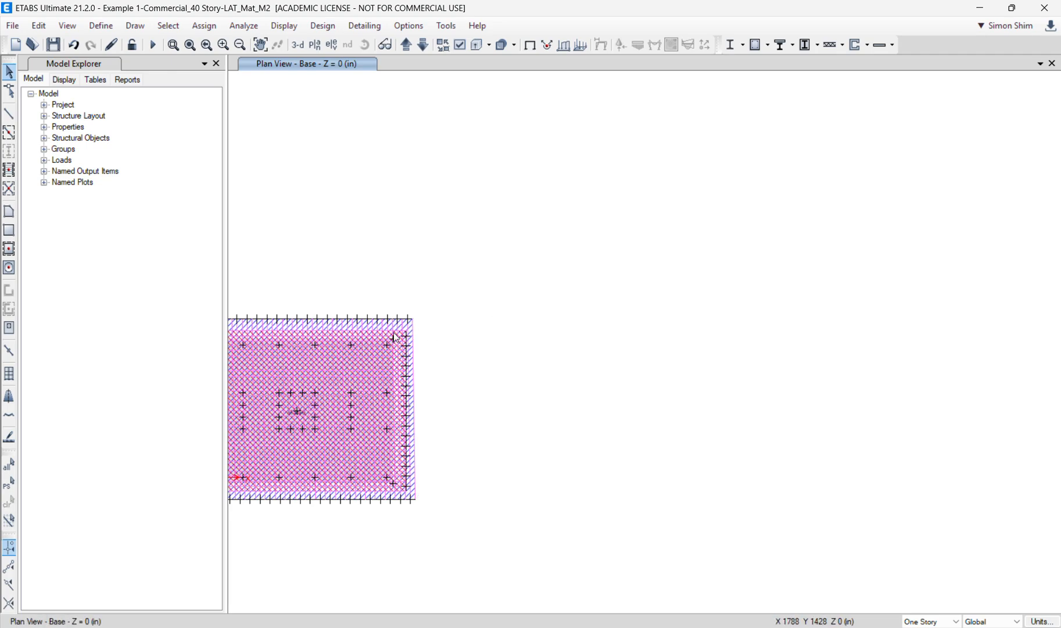
click(189, 45)
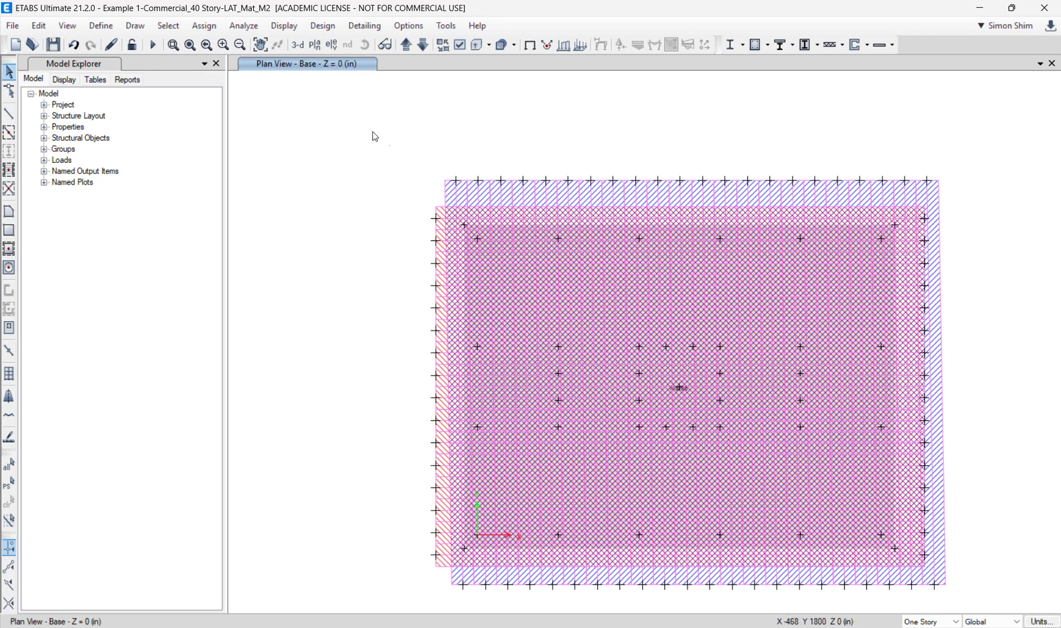
Step: Switch to the 3-D view and run the analysis with the design strips in place
click(297, 45)
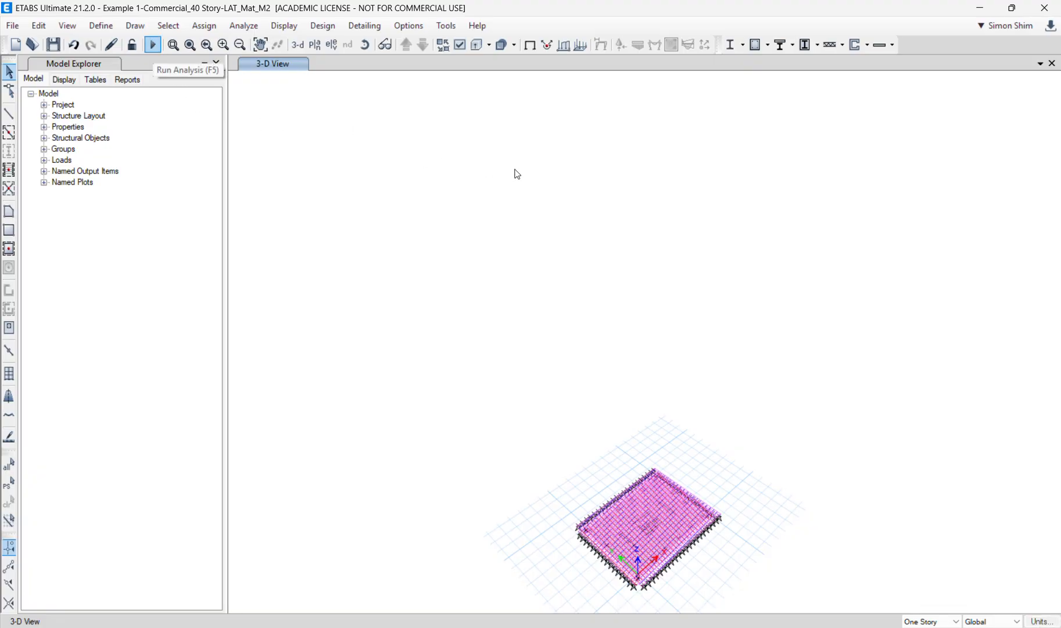
key(F5)
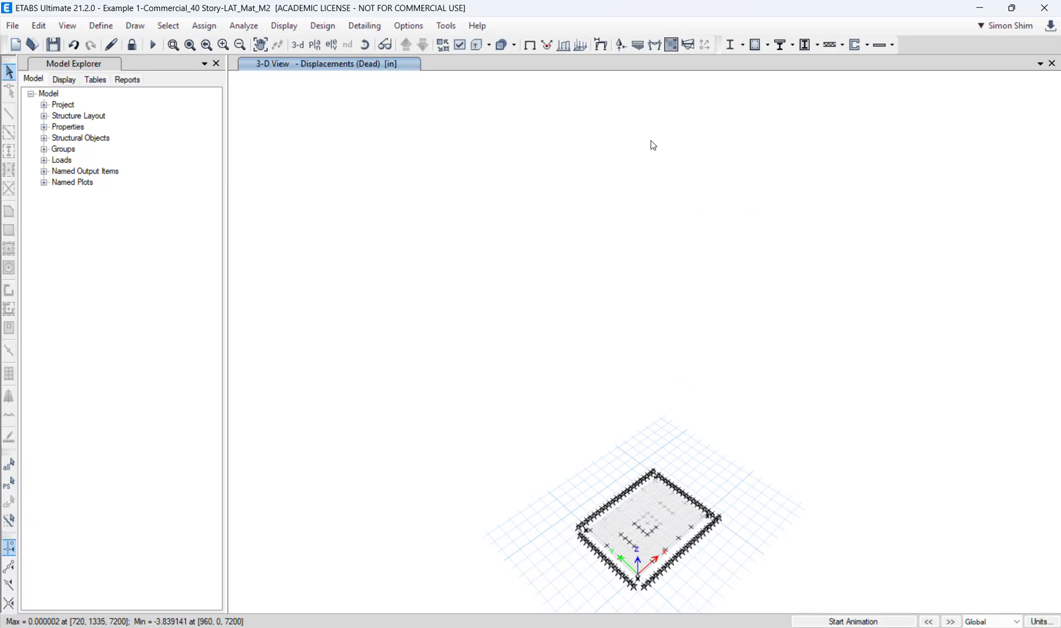
click(655, 50)
drag(581, 146, 396, 147)
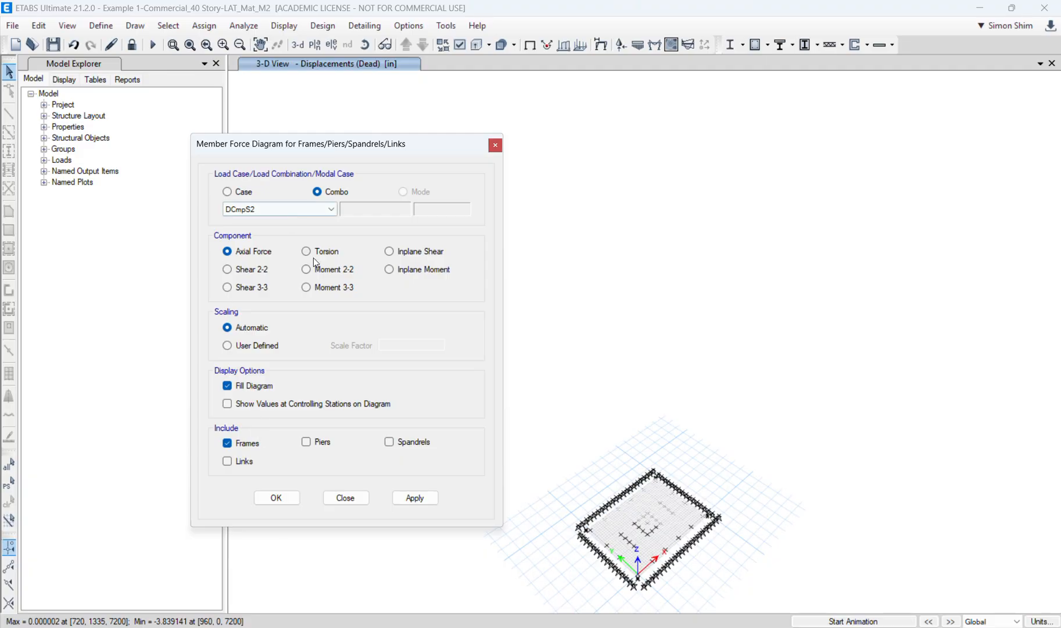
click(346, 498)
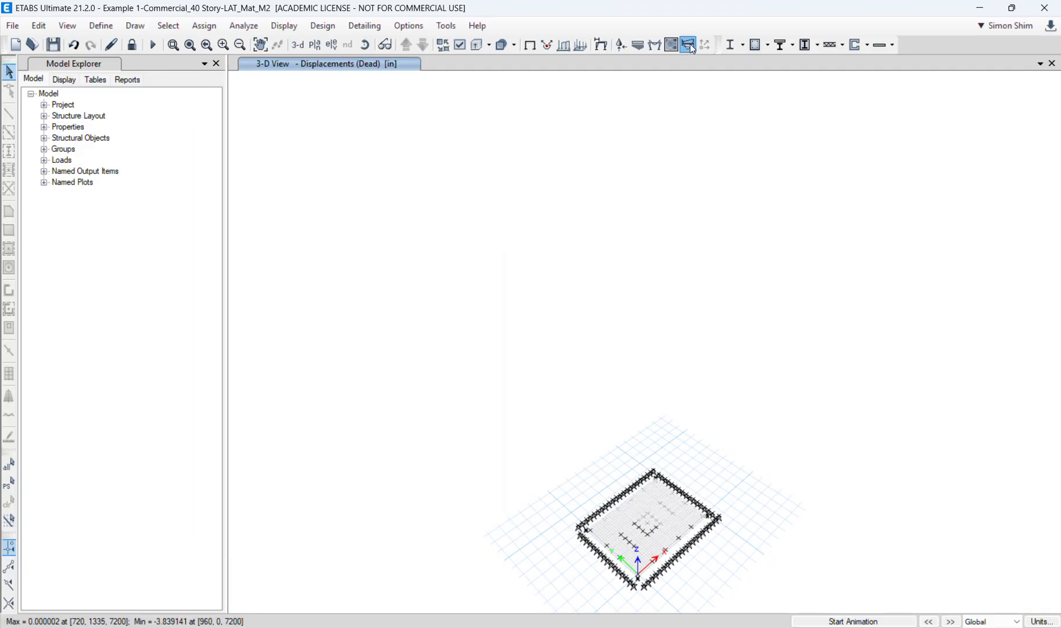
Step: Switch from the 3-D view to the plan view at the Base level and dismiss the strip forces settings
click(688, 45)
drag(584, 149, 337, 147)
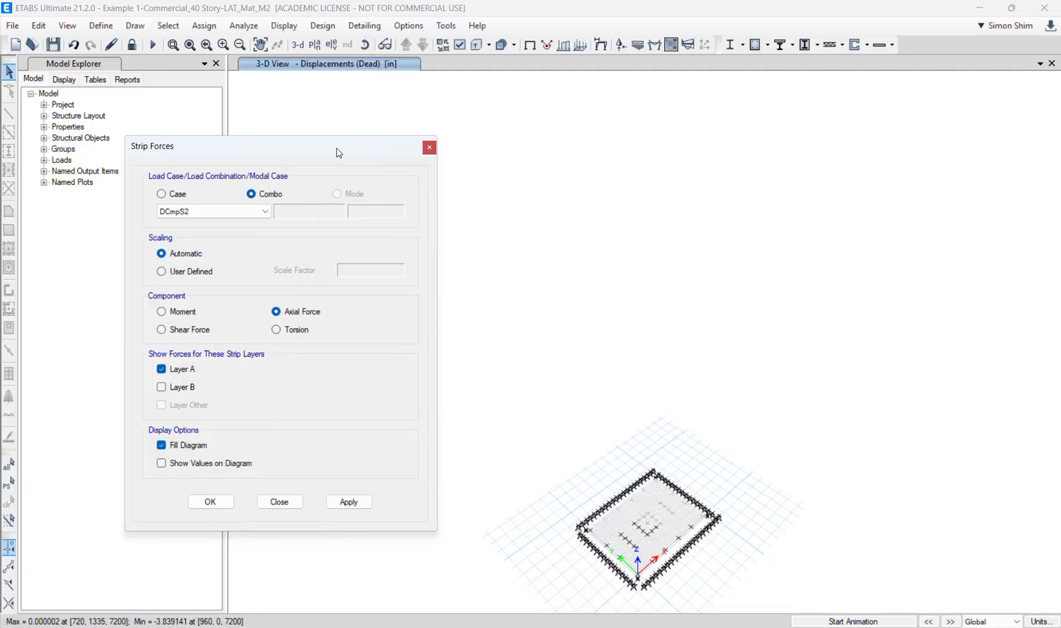
click(342, 68)
click(315, 46)
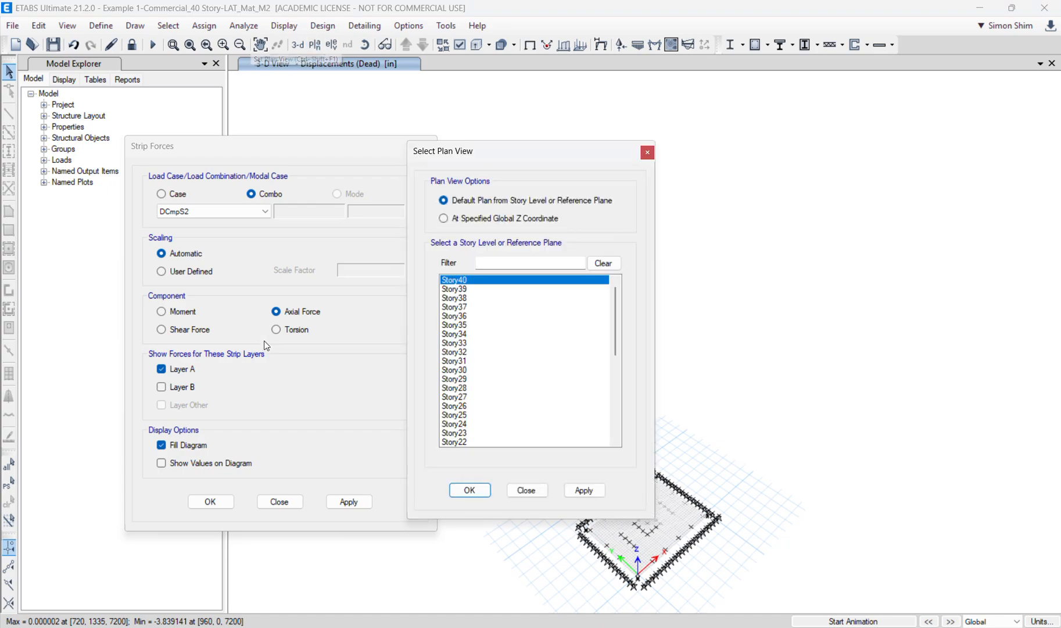
drag(614, 341, 615, 419)
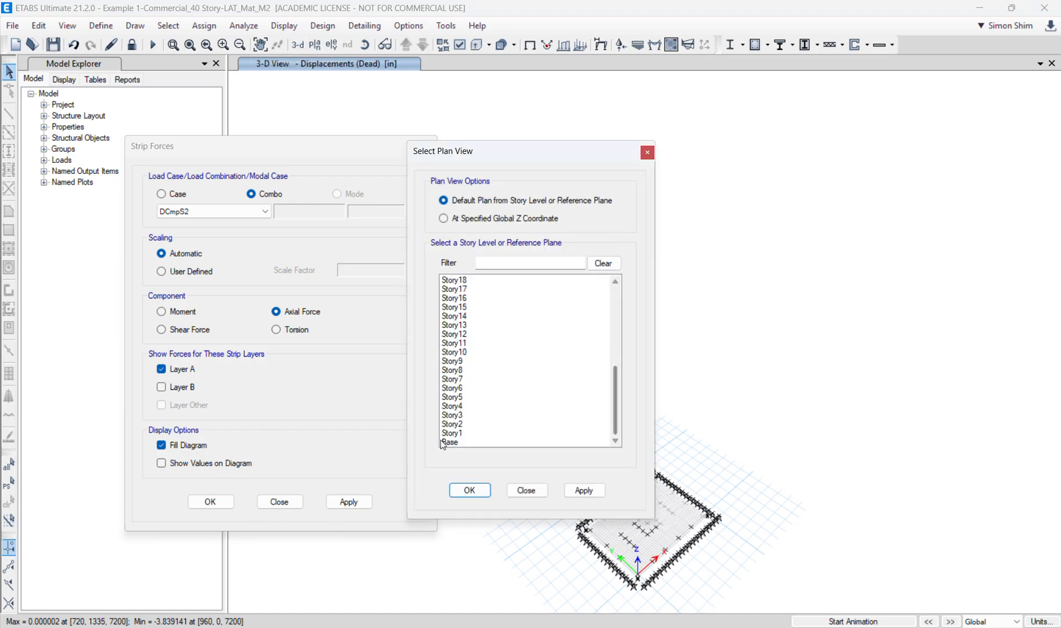
click(457, 442)
click(469, 489)
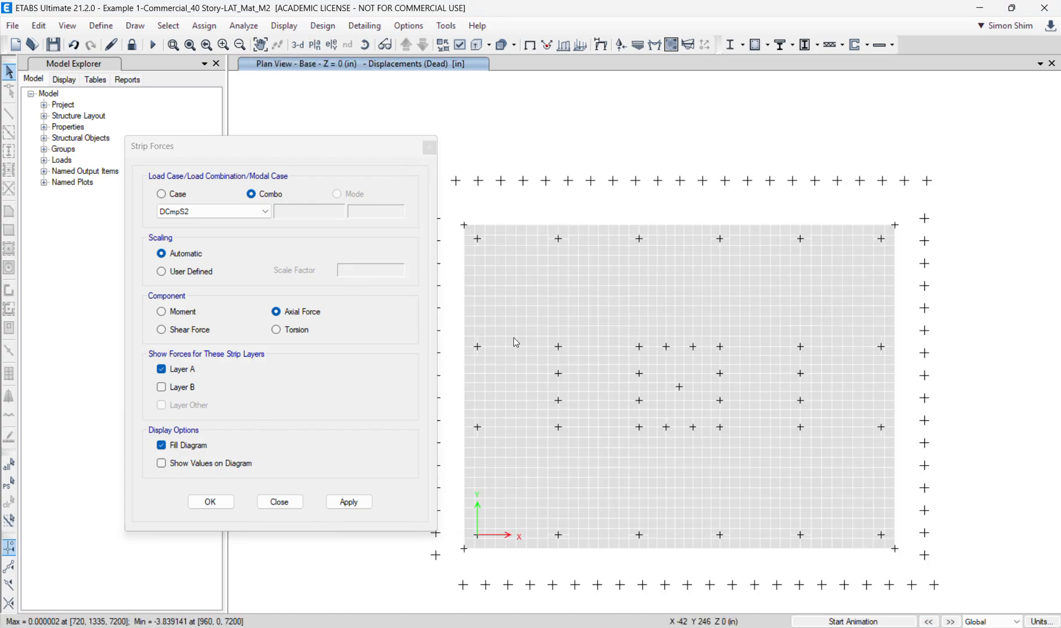
drag(360, 153, 304, 143)
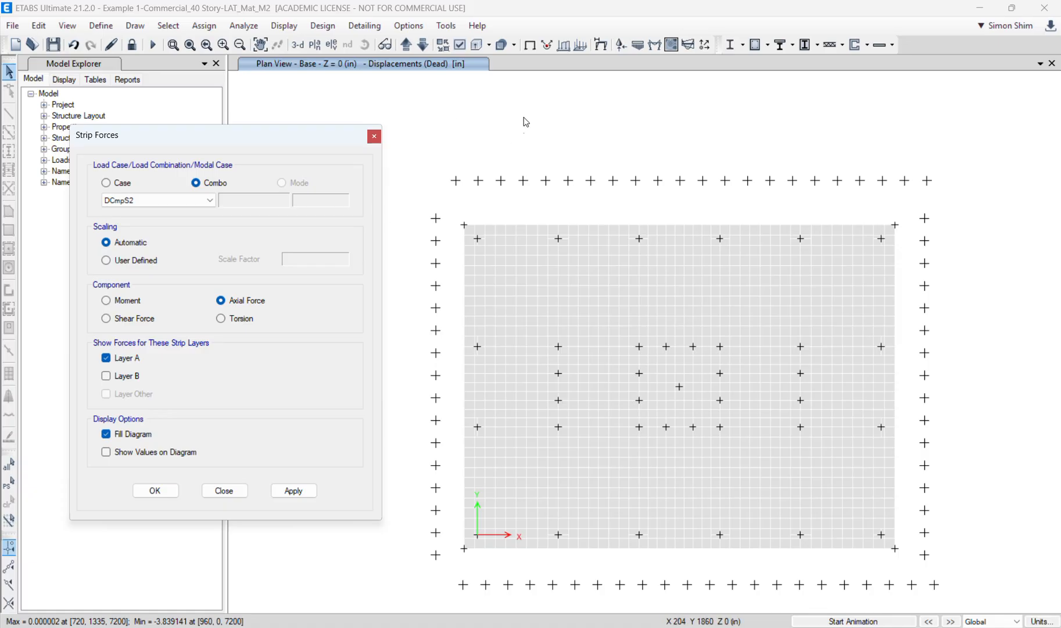
click(529, 58)
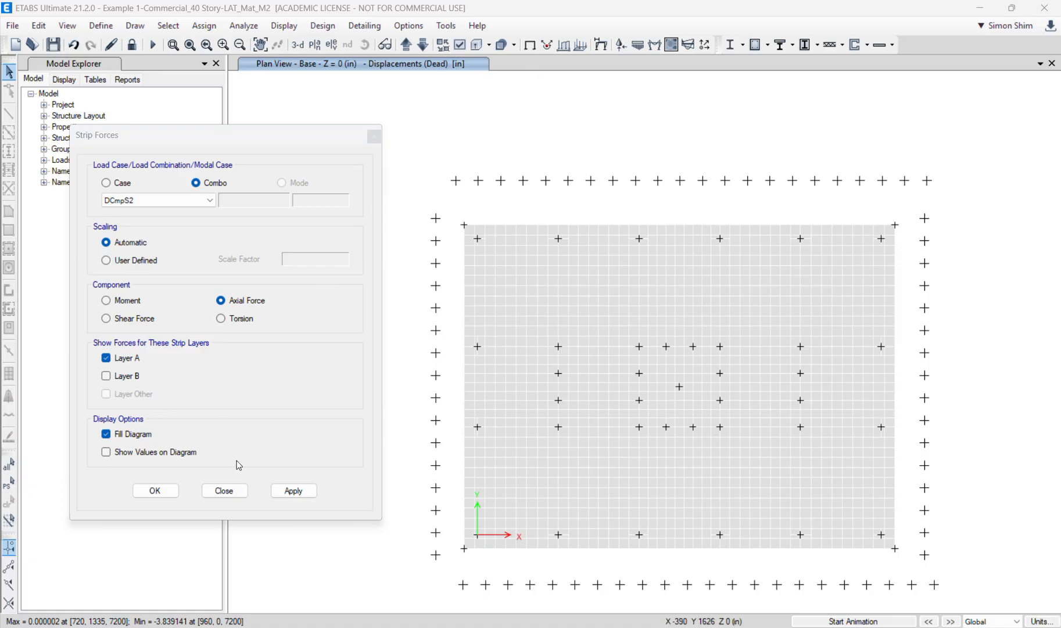
click(225, 492)
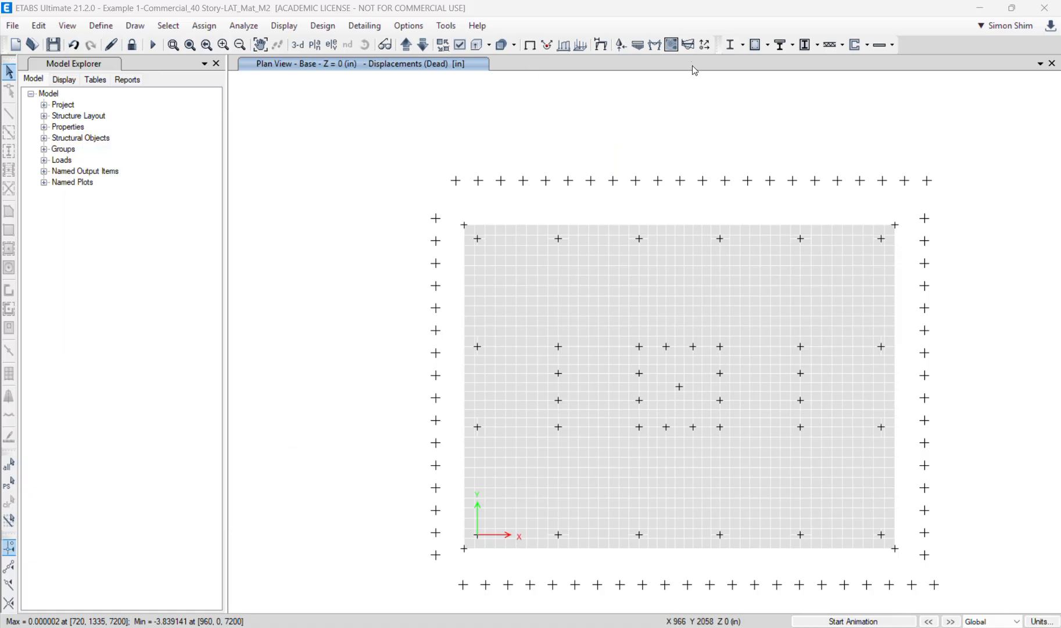
Step: Display the layer A strip moments for combo DCmpS2 as filled diagrams with values shown
click(690, 47)
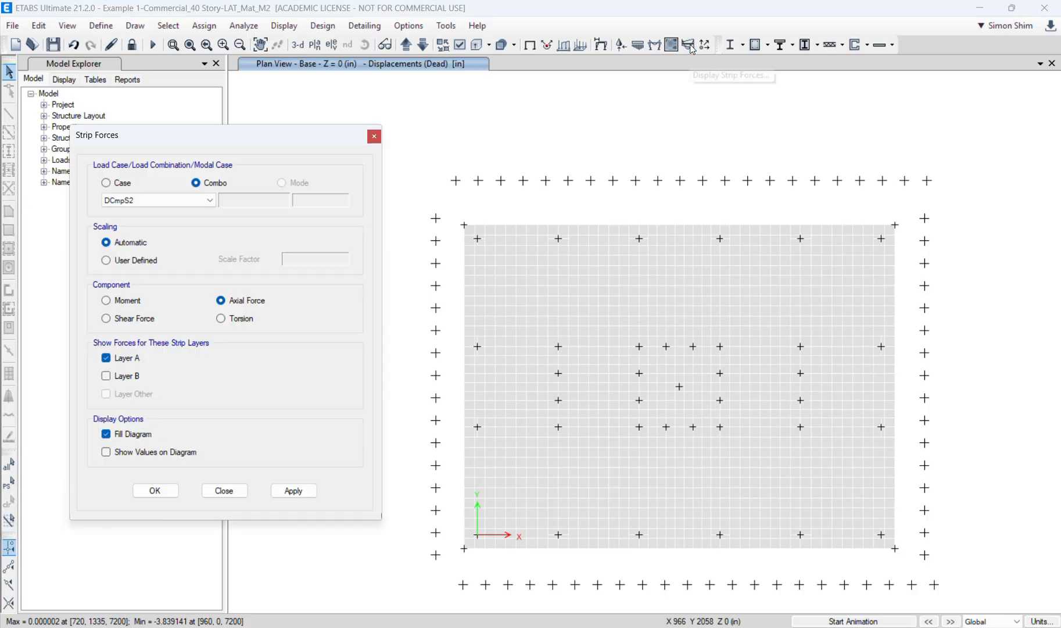
click(132, 202)
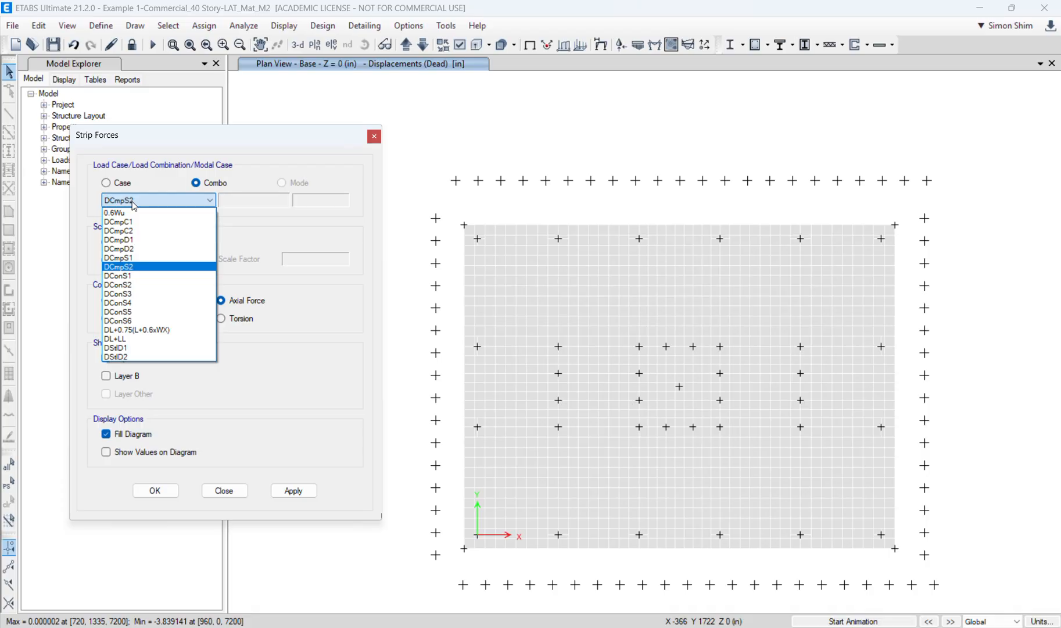
click(133, 202)
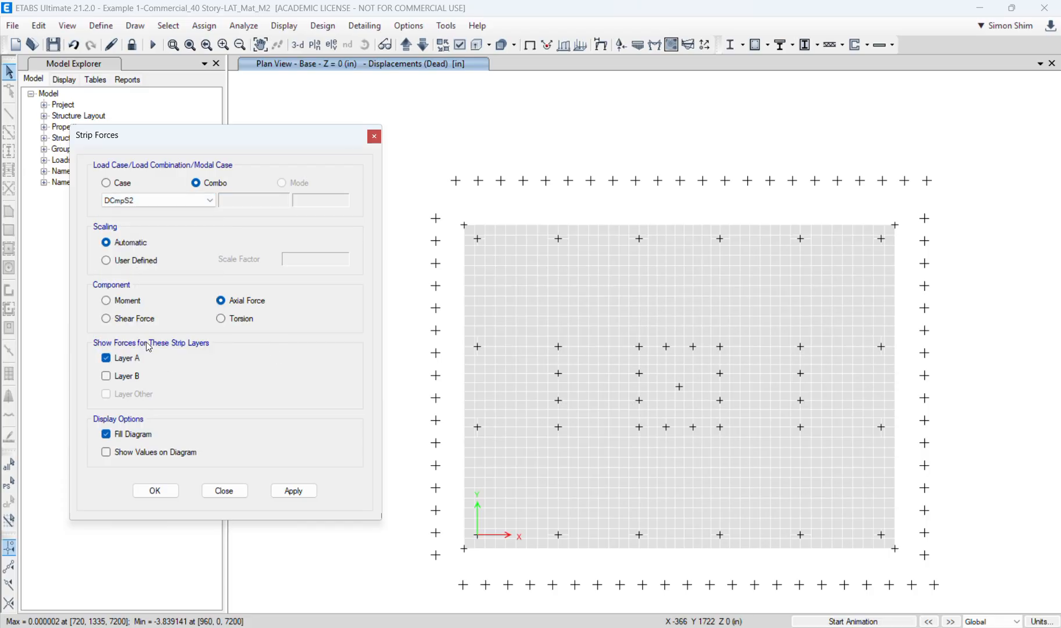
click(128, 303)
click(155, 453)
click(294, 490)
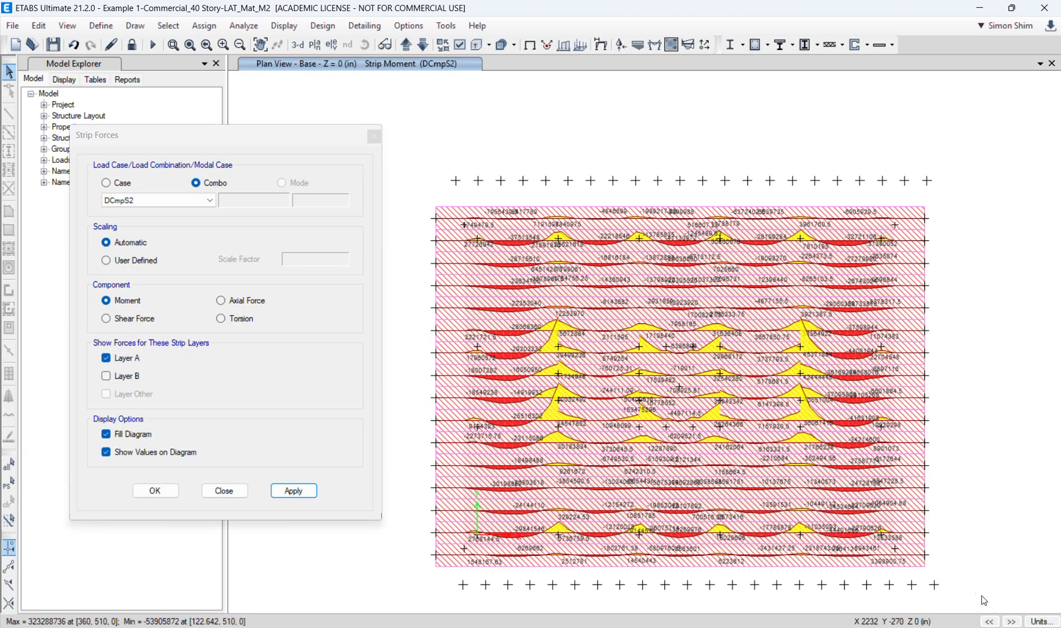
Step: Set the consistent units to kip for force and ft for length
click(1042, 620)
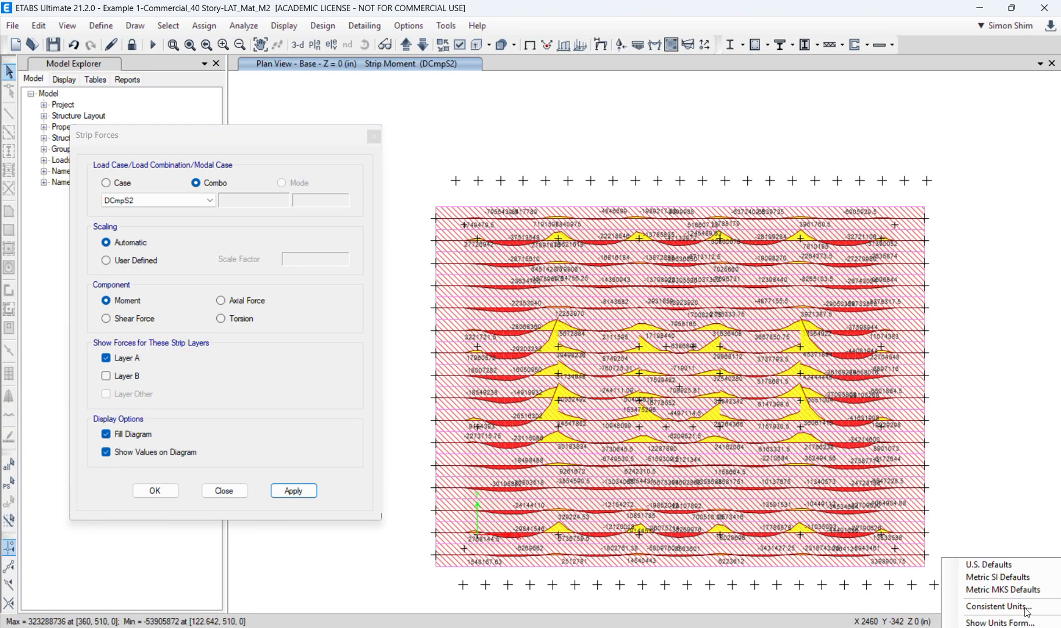
click(1033, 607)
click(489, 207)
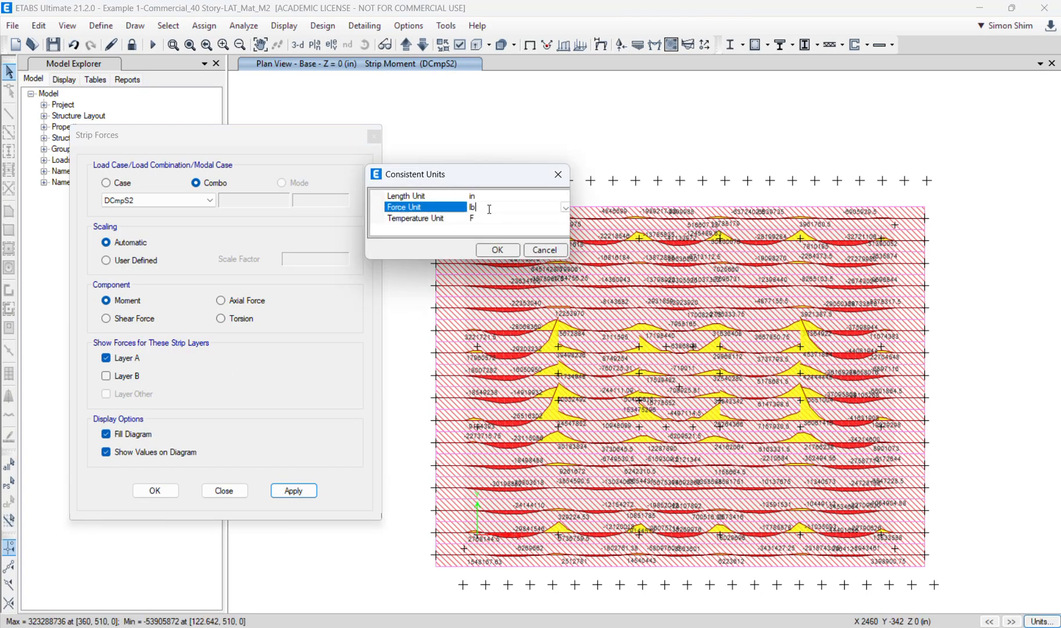
click(565, 208)
click(523, 226)
click(541, 196)
click(565, 196)
click(476, 222)
click(504, 249)
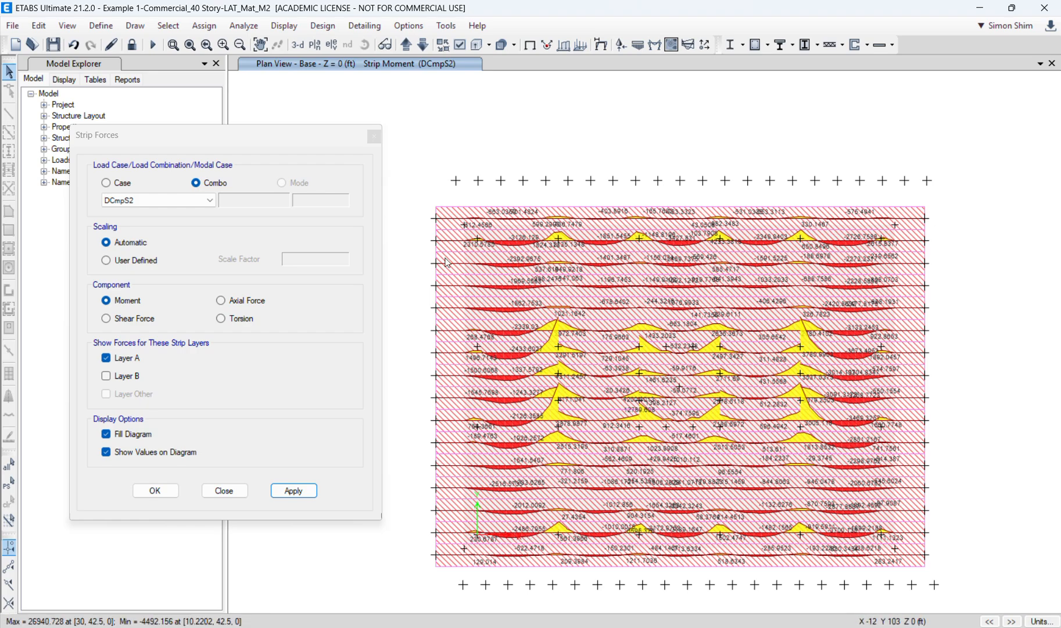
Step: Display the strip moment diagrams for layers A and B together, and for layer A alone
click(124, 375)
click(287, 490)
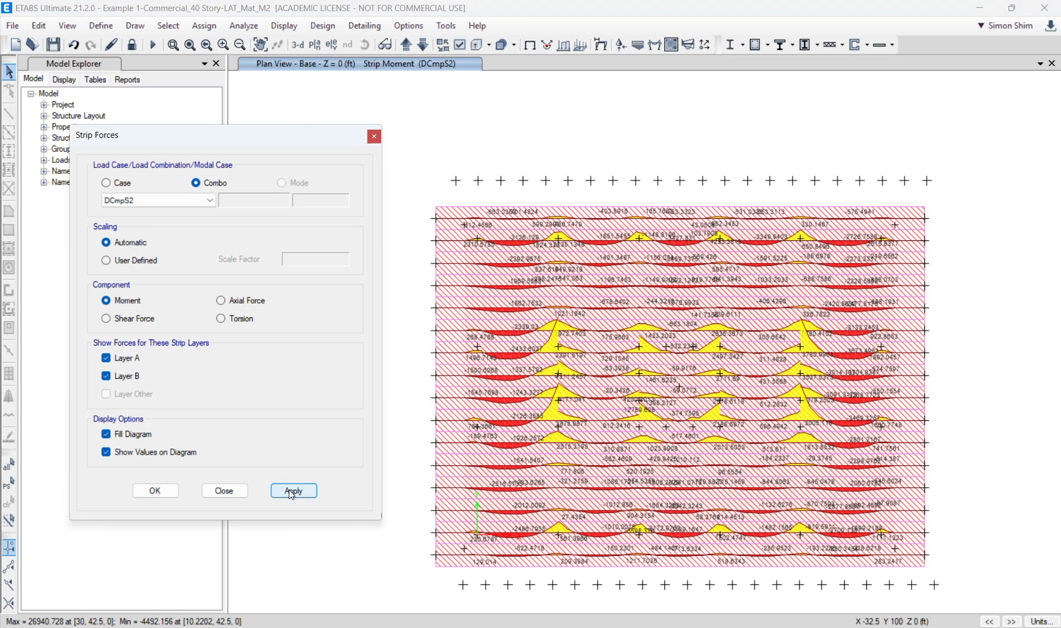
click(119, 359)
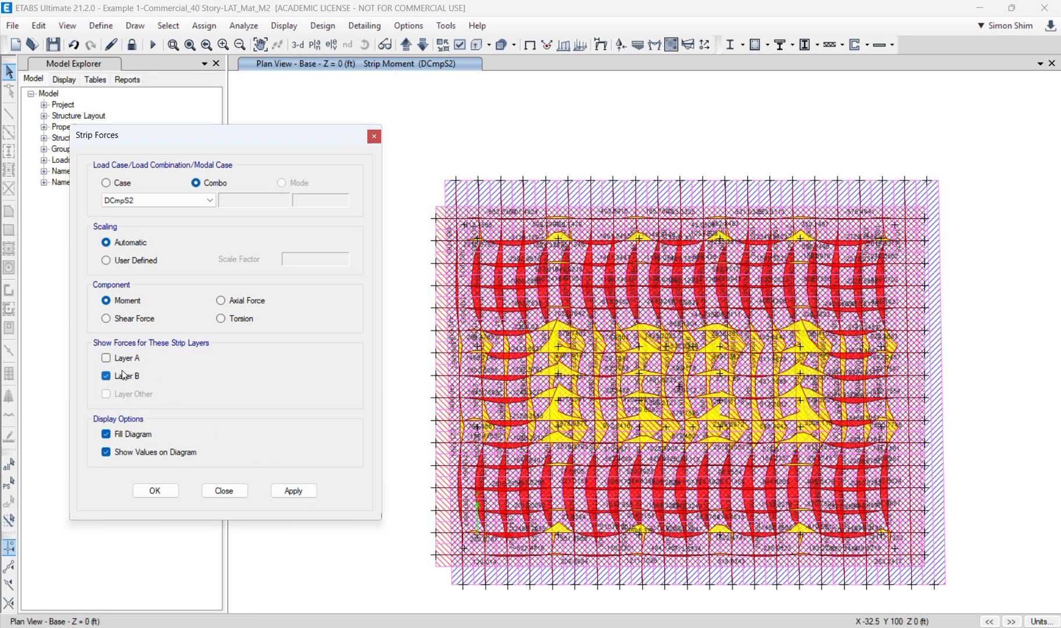
click(123, 378)
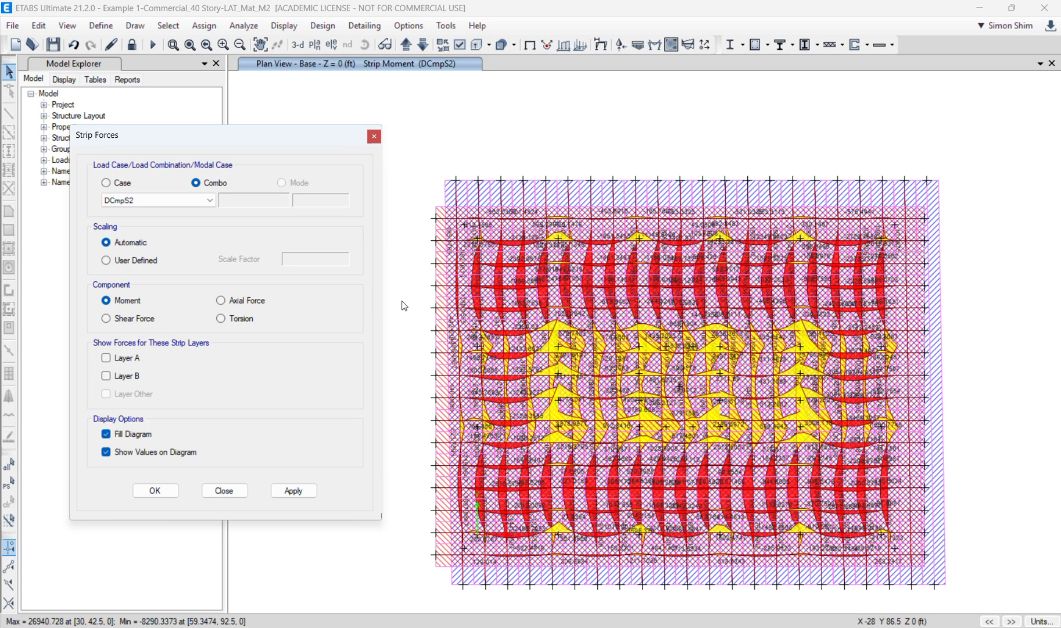
click(137, 359)
click(292, 491)
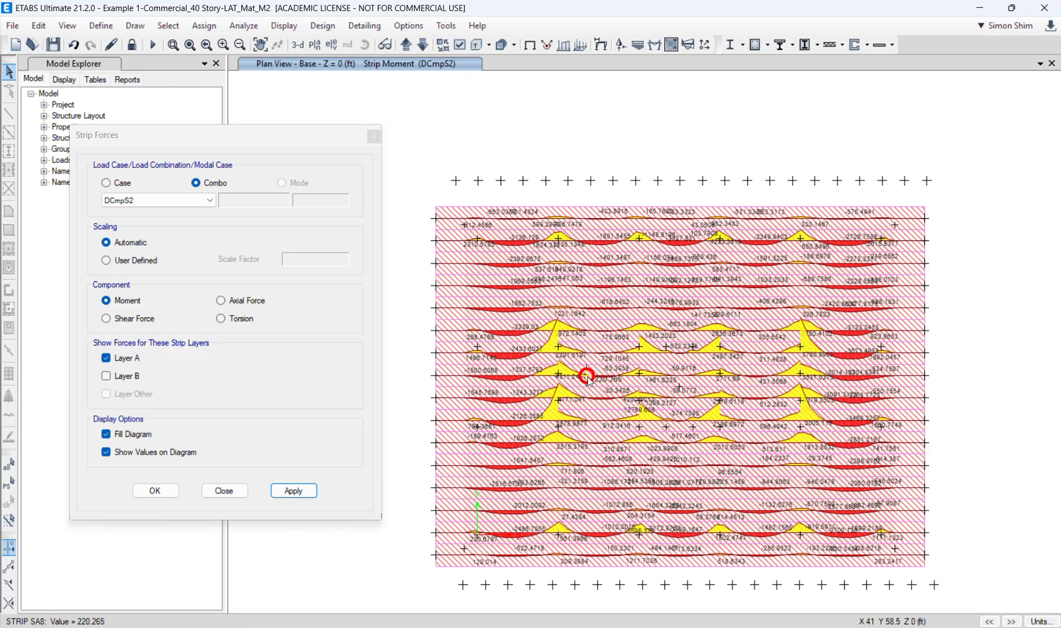
Step: Display the strip shear force diagrams of layer A for combo DCmpS2
click(121, 362)
click(121, 360)
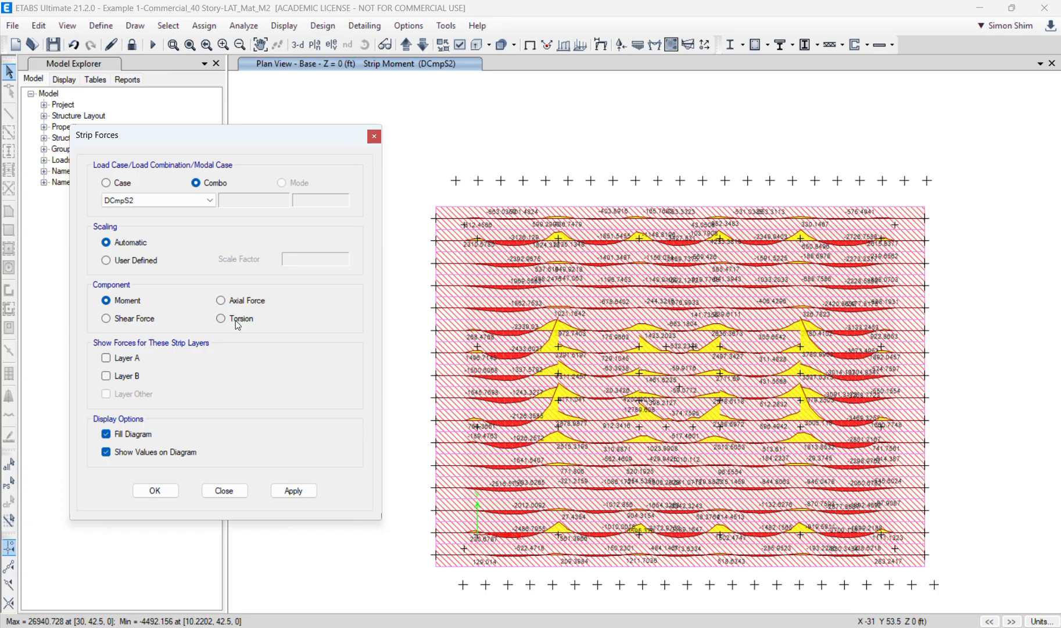
click(293, 491)
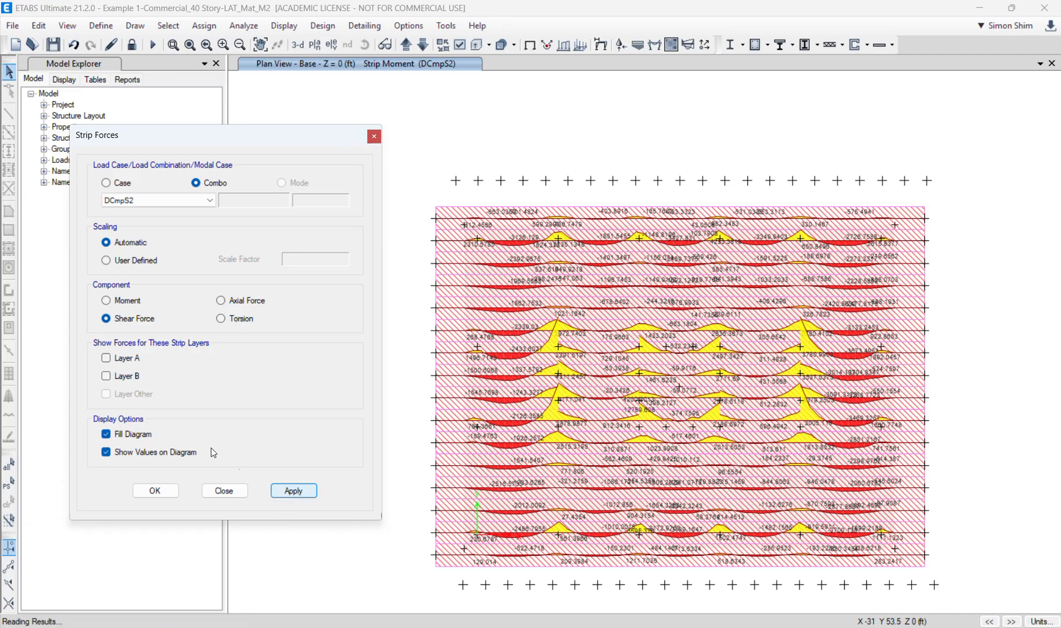
click(115, 359)
click(294, 491)
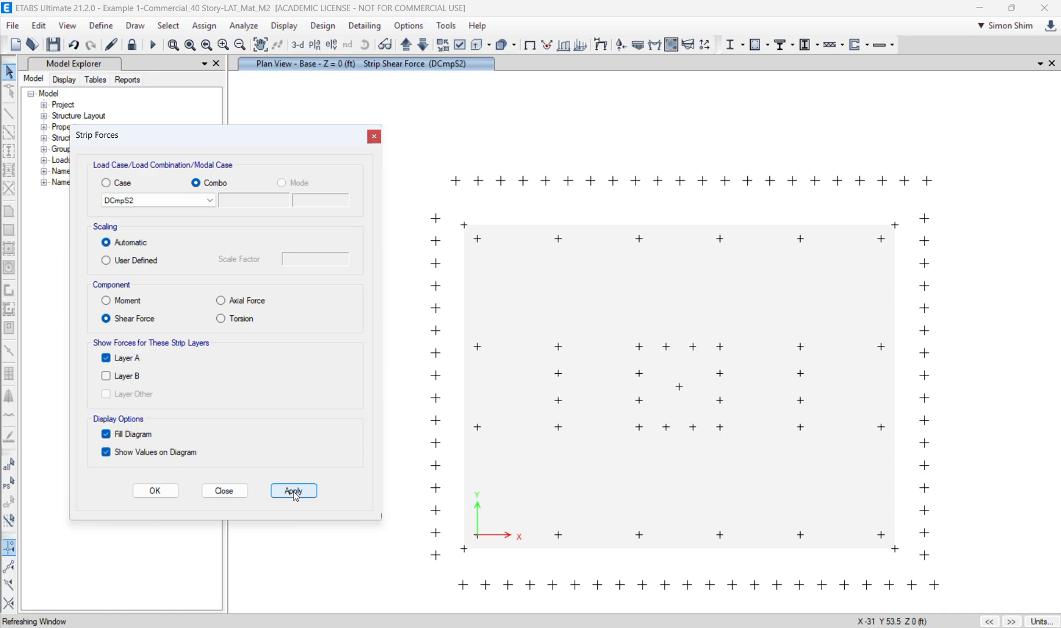
Step: Display the strip shear force diagrams for layer B only and close the strip forces settings
click(120, 375)
click(116, 358)
click(293, 490)
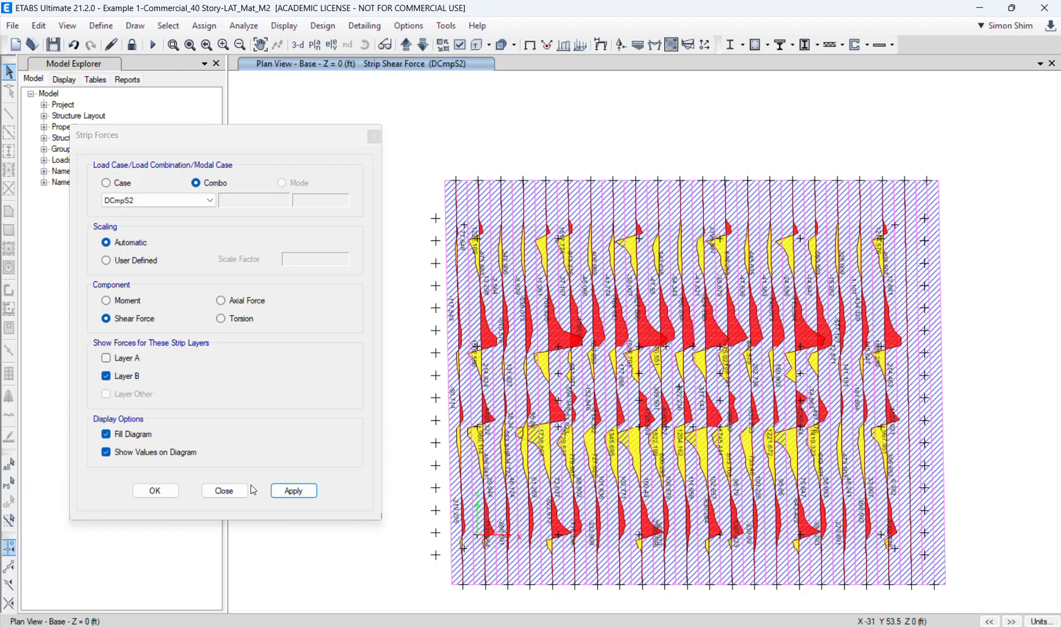
click(224, 490)
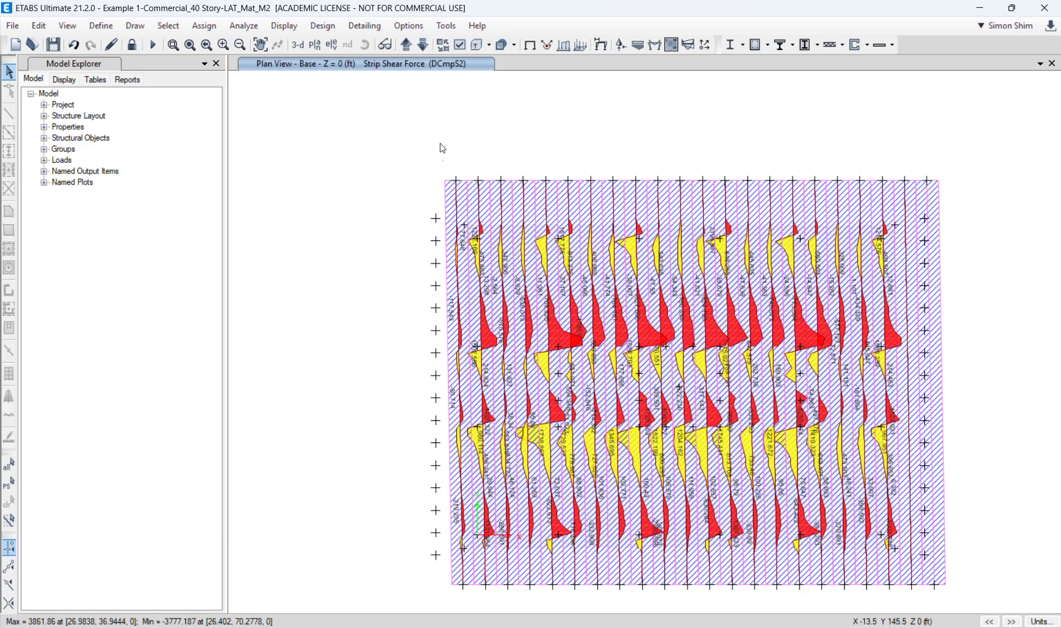
Step: Set the preferred bar size to #11 in the ACI 318-19 concrete slab design preferences
click(323, 25)
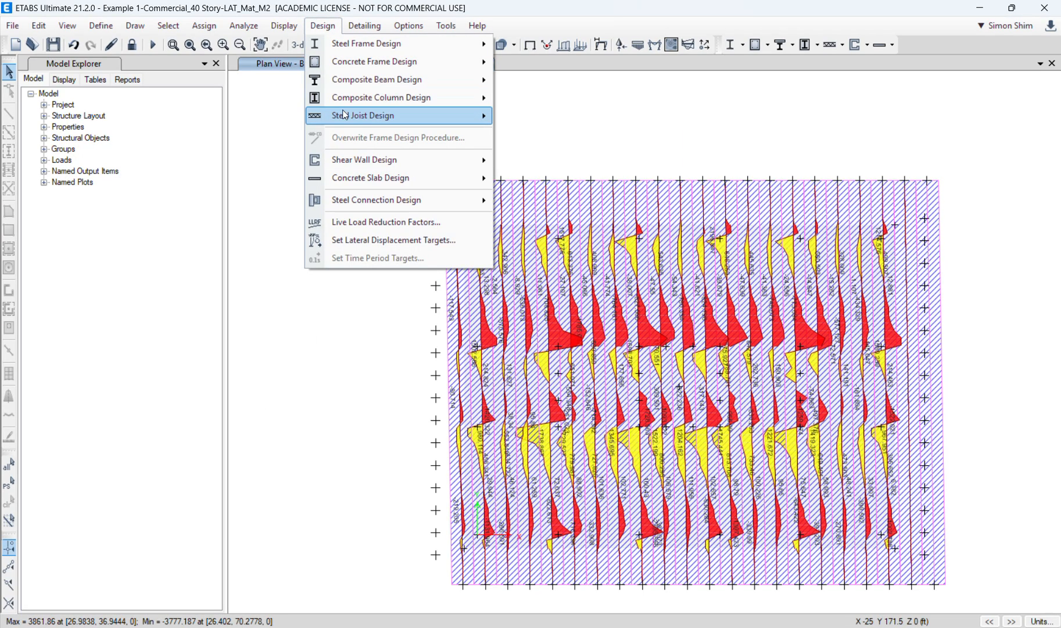
mouse_move(369, 158)
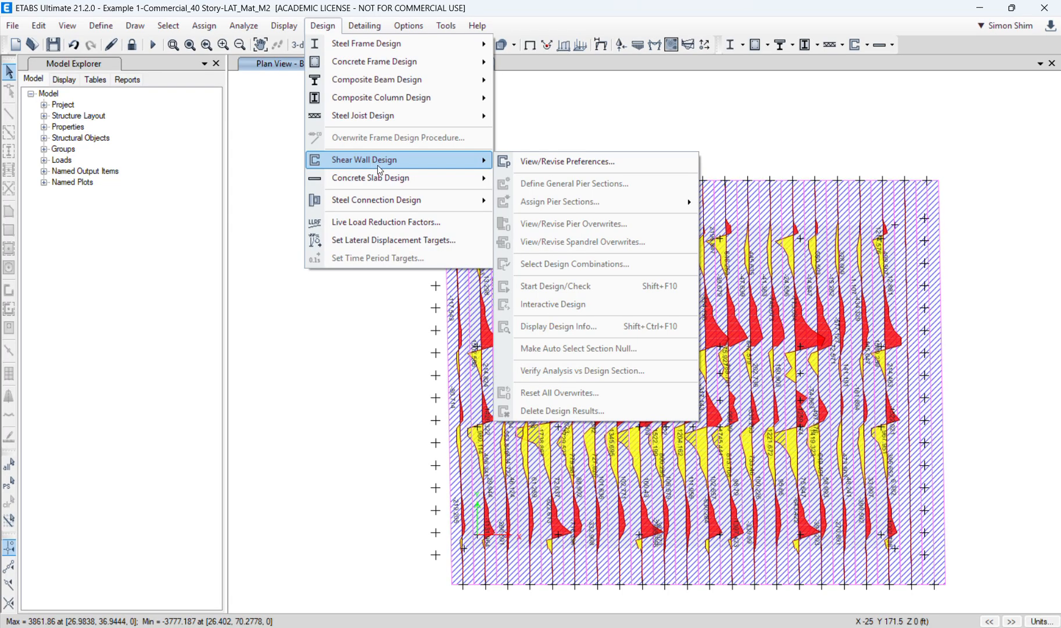
mouse_move(381, 184)
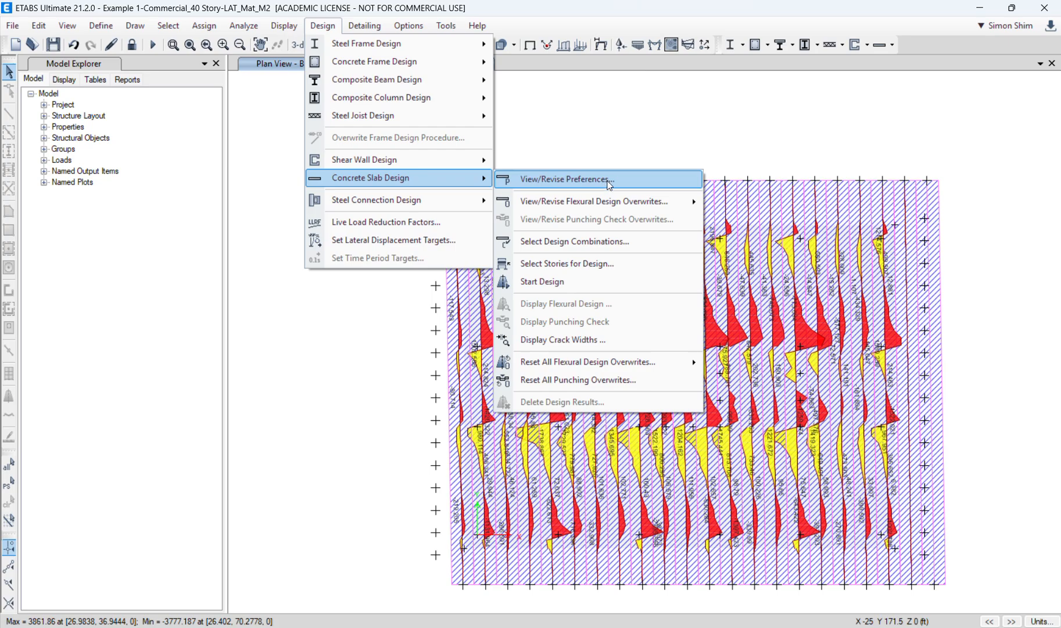
click(625, 180)
click(354, 147)
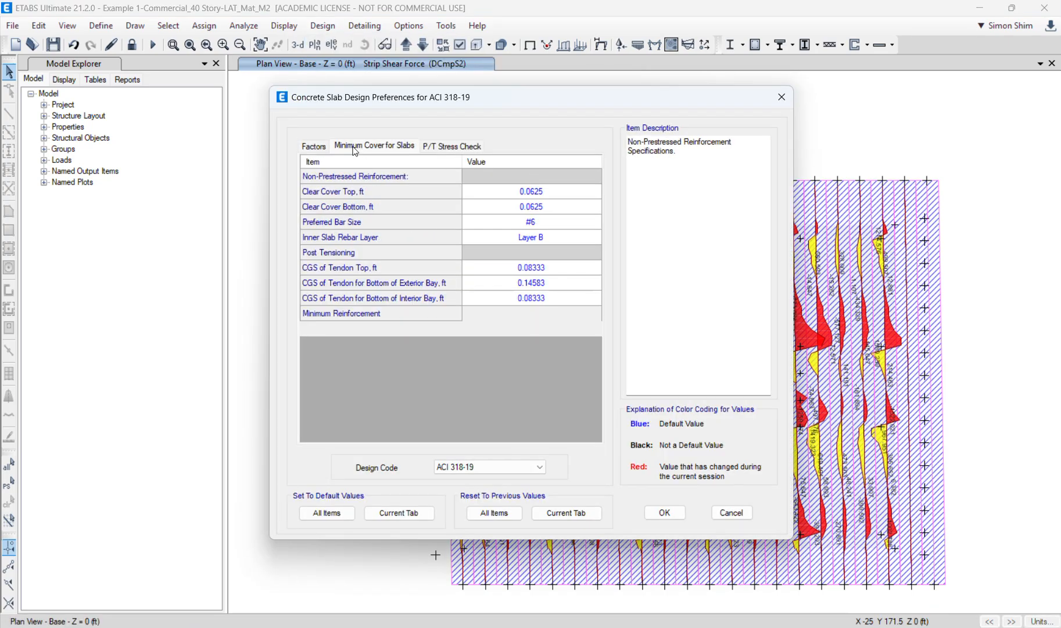
click(556, 223)
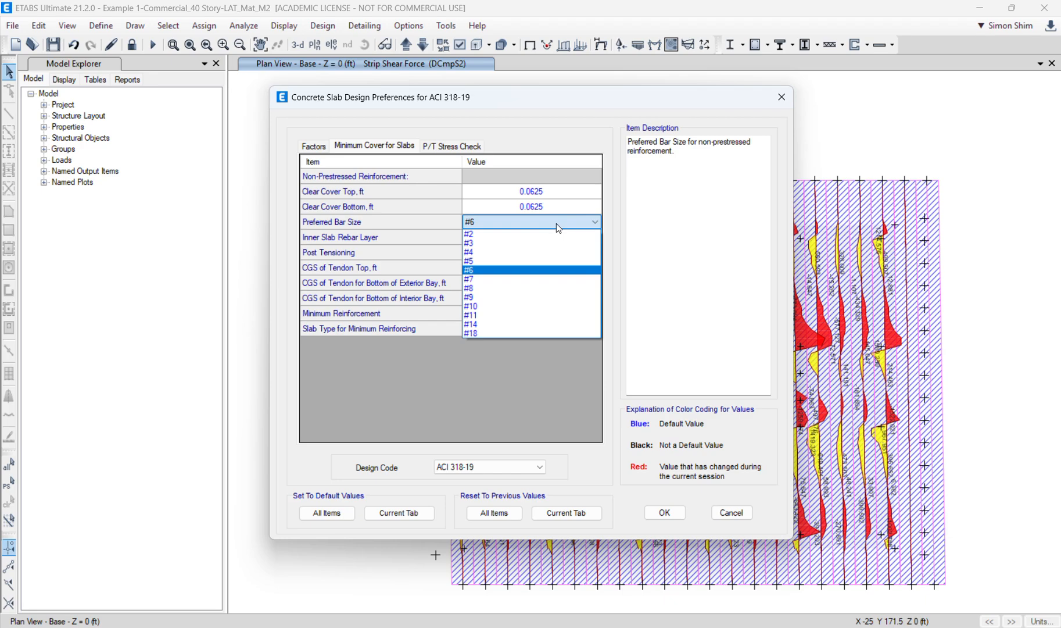
click(556, 224)
click(589, 225)
click(483, 315)
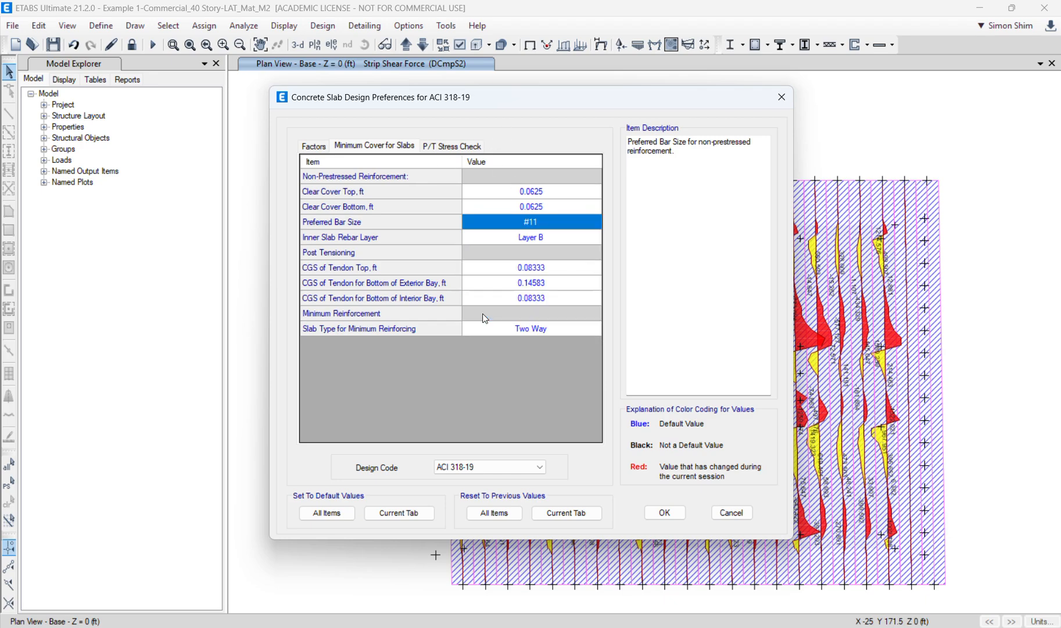
click(483, 313)
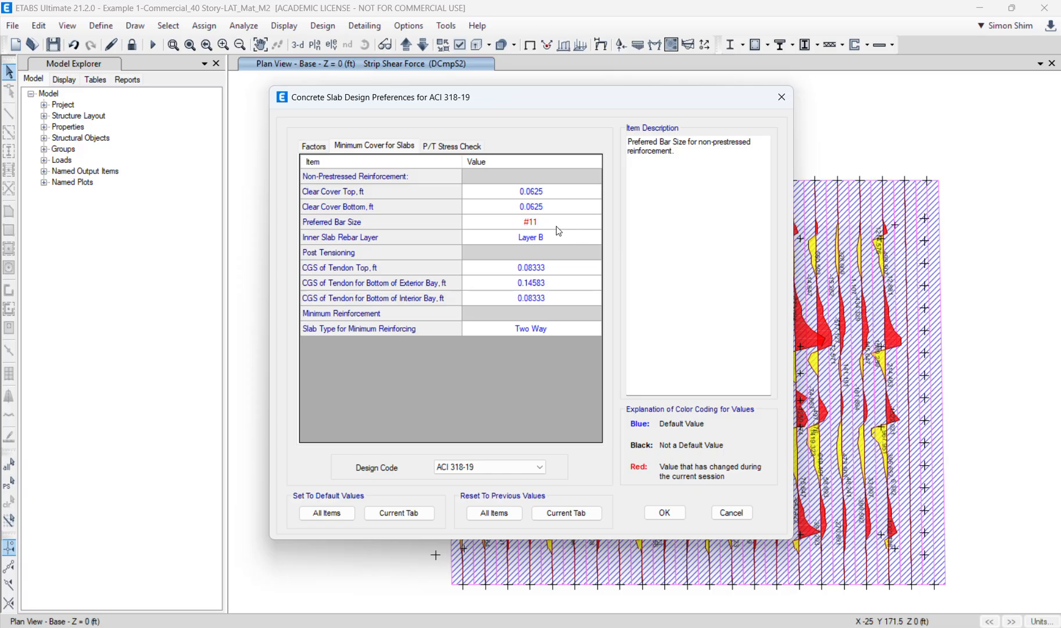
click(666, 513)
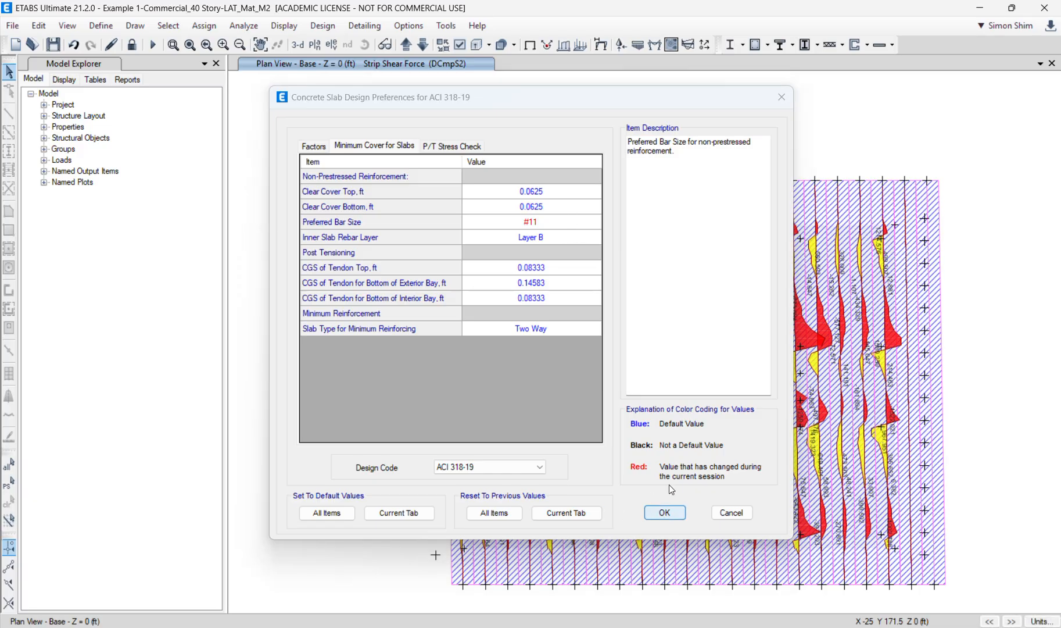
Step: Set the consistent units back to in for length and lb for force
click(1041, 620)
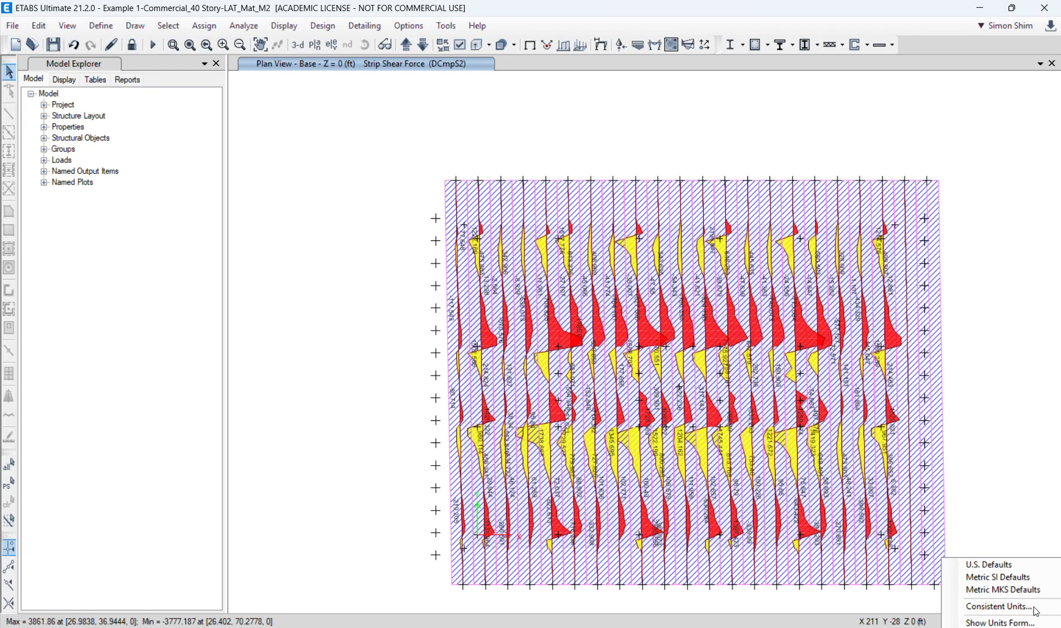
click(1038, 604)
click(497, 250)
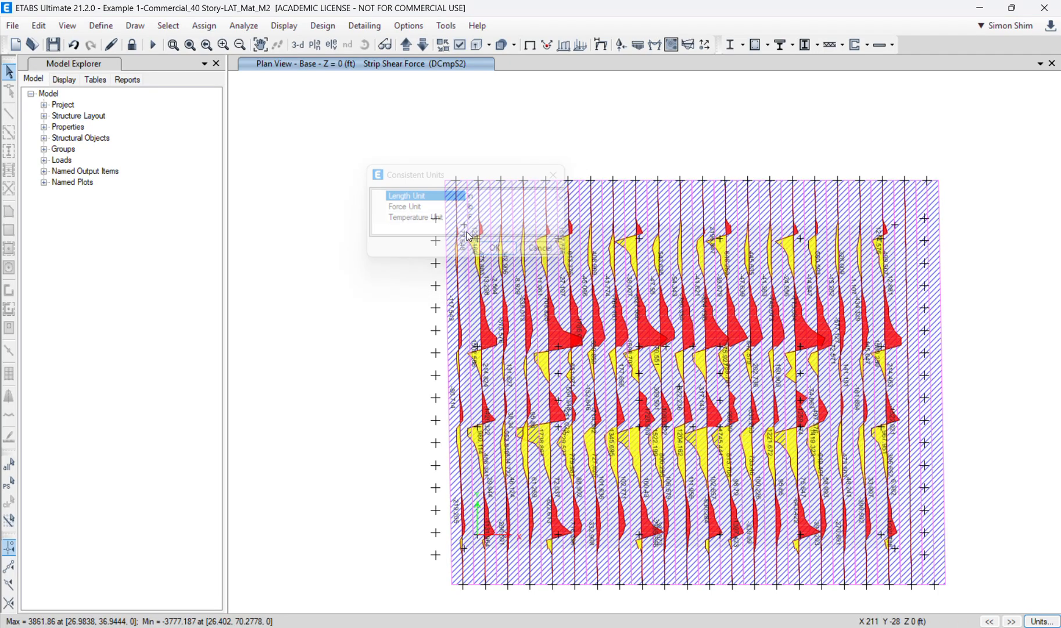
Step: Set the clear cover for non-prestressed reinforcement to 5 in bottom and 3 in top in the concrete slab design preferences
click(323, 26)
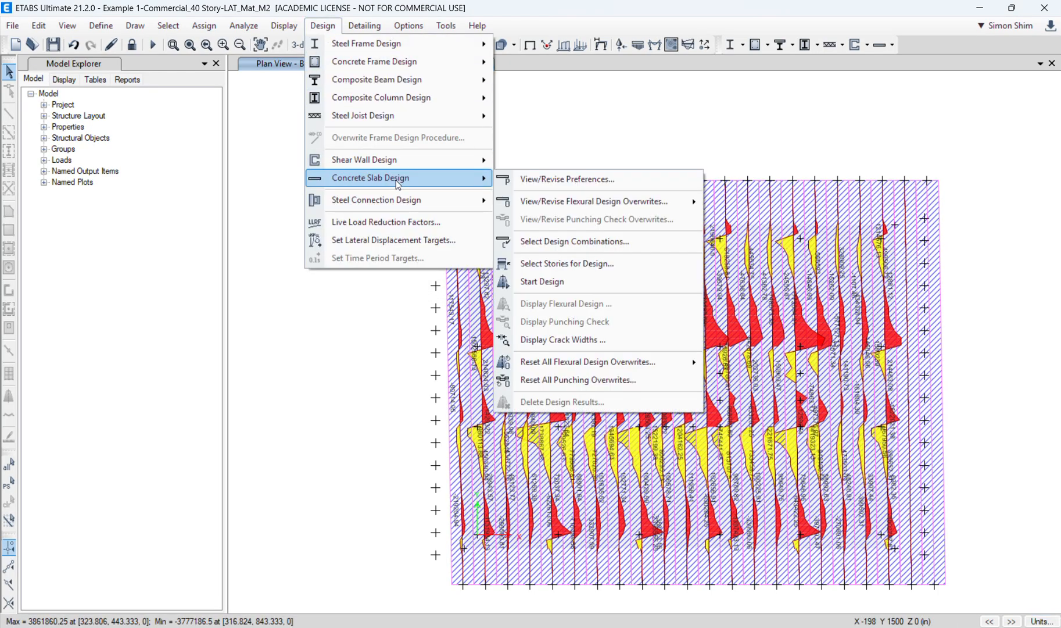
click(626, 182)
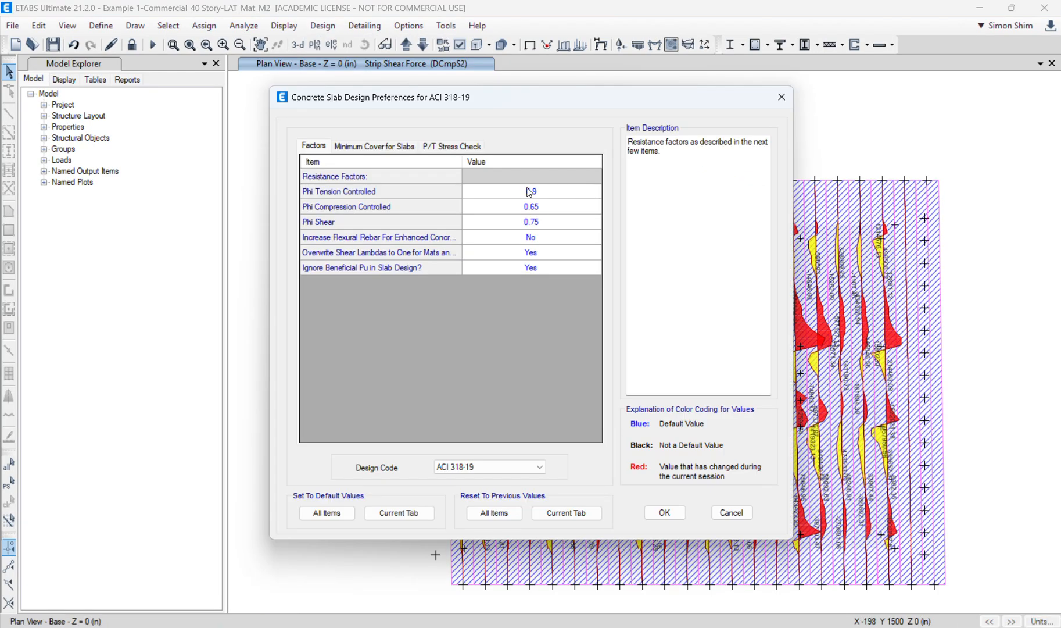
click(367, 147)
click(564, 206)
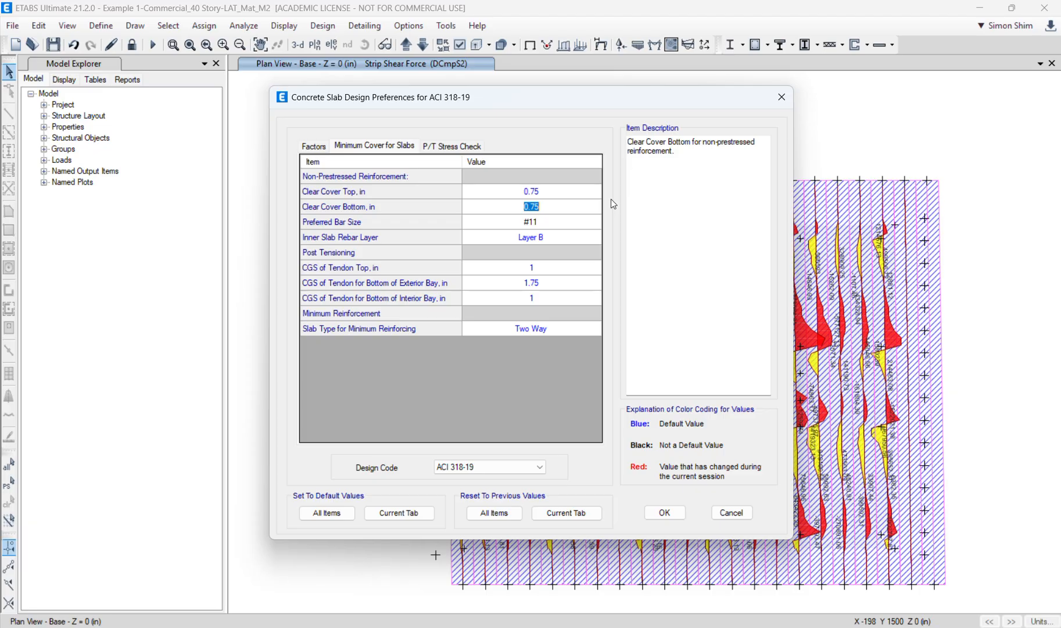
text(3)
key(BackSpace)
text(5)
click(569, 188)
text(3)
key(Return)
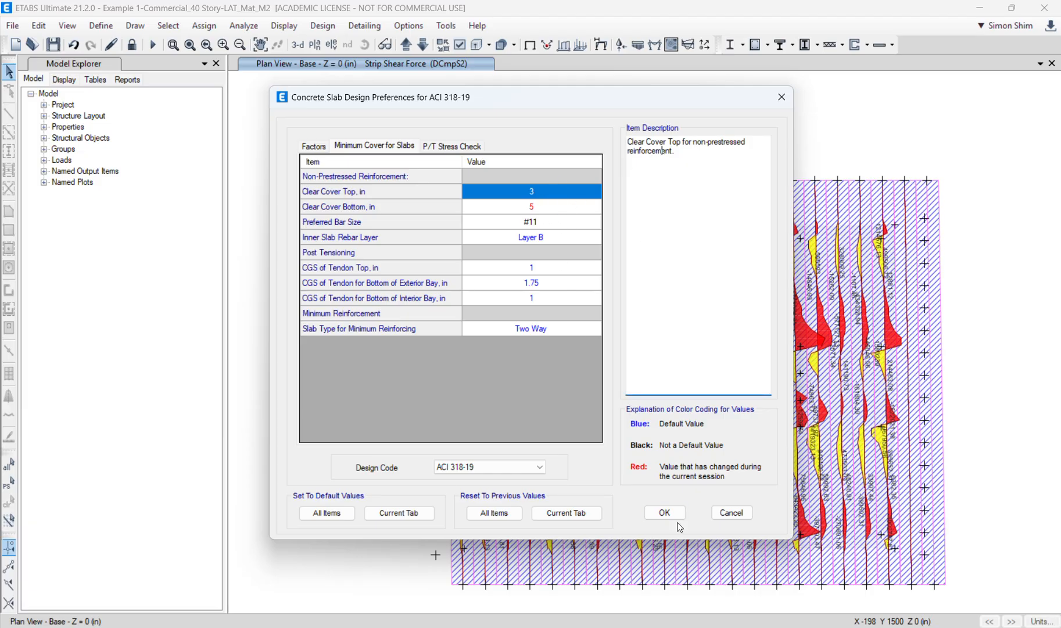
click(664, 512)
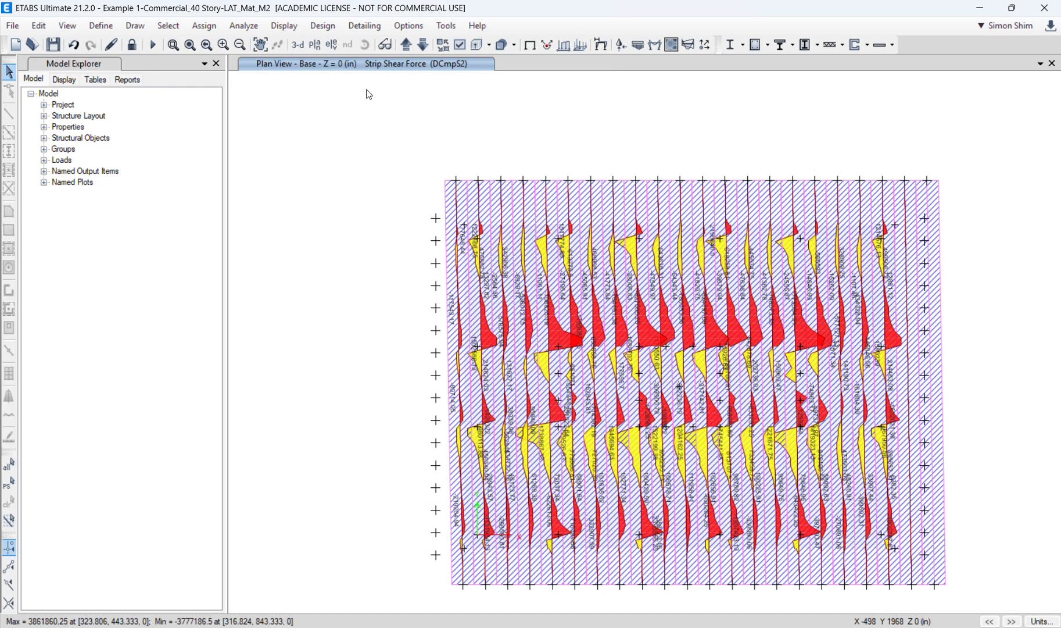
Step: Review the strength design combinations assigned to the strip-based concrete slab design
click(327, 27)
mouse_move(412, 177)
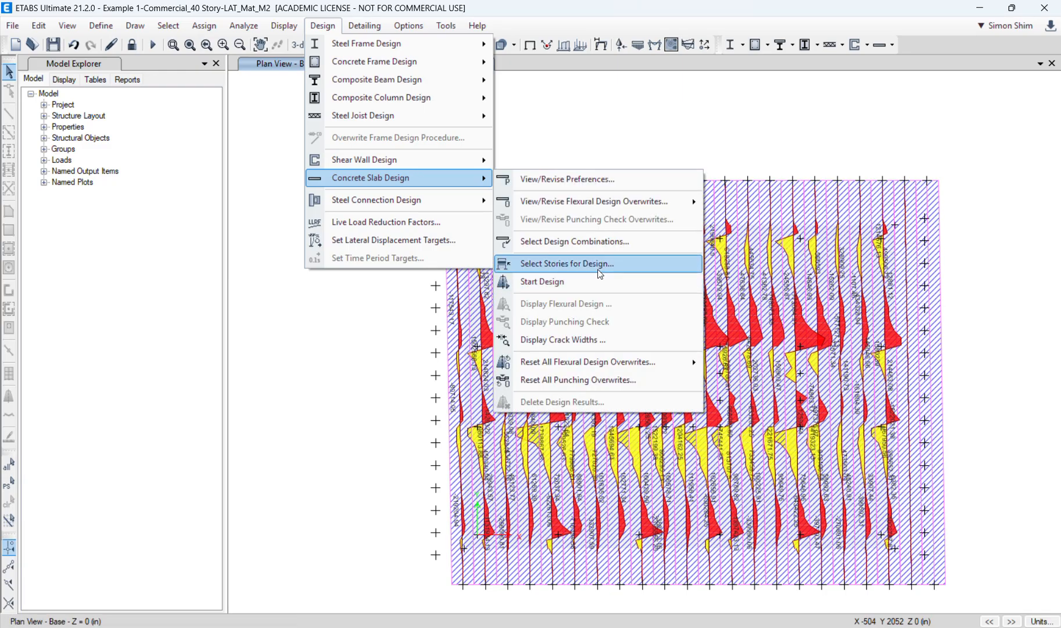
click(595, 241)
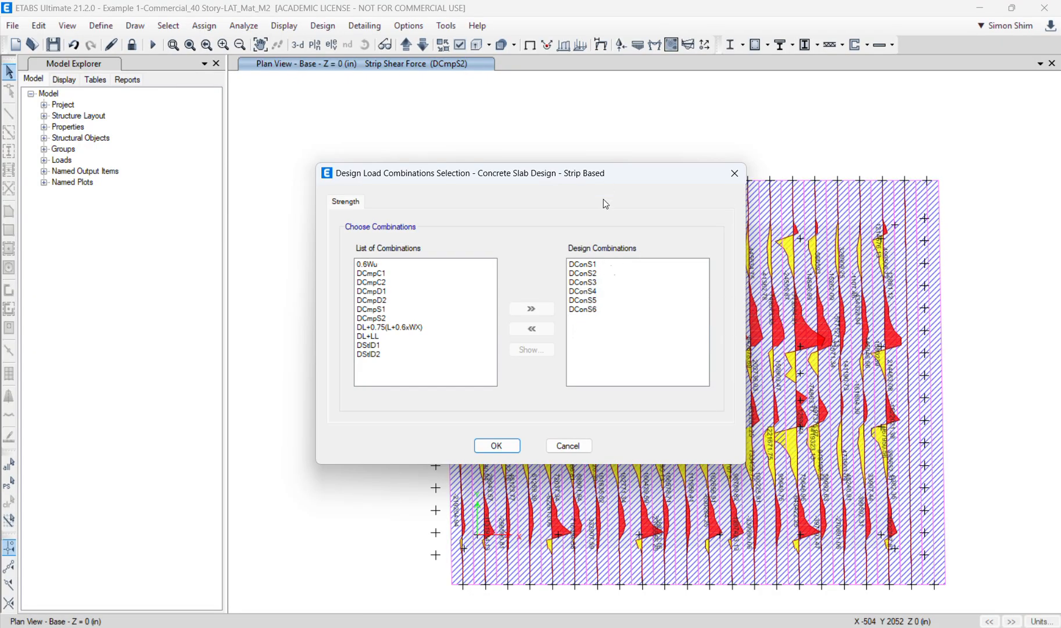
click(597, 274)
drag(614, 177, 528, 159)
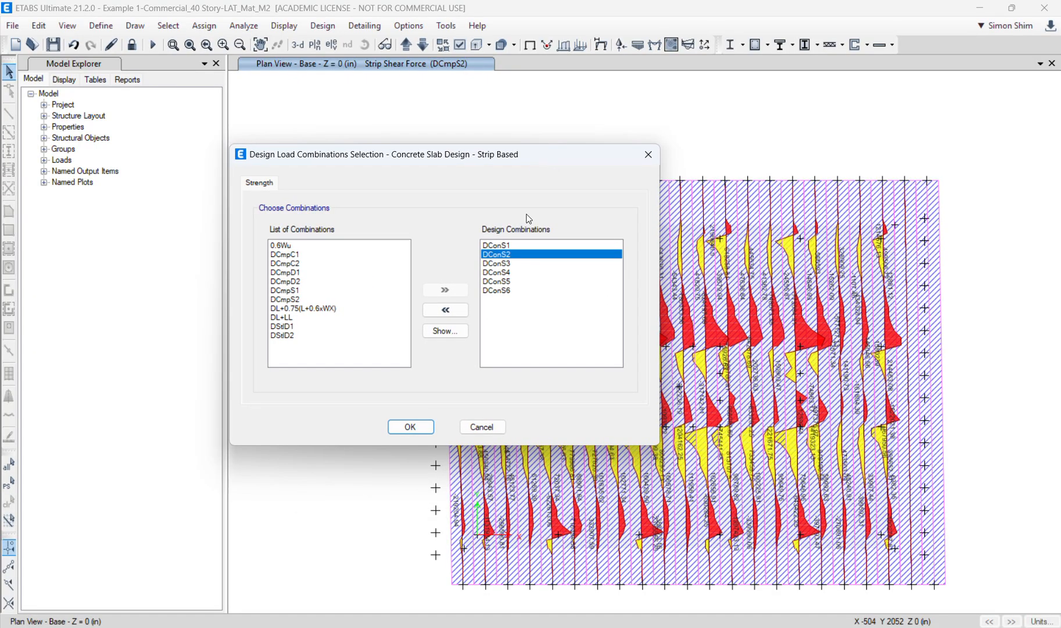
click(411, 427)
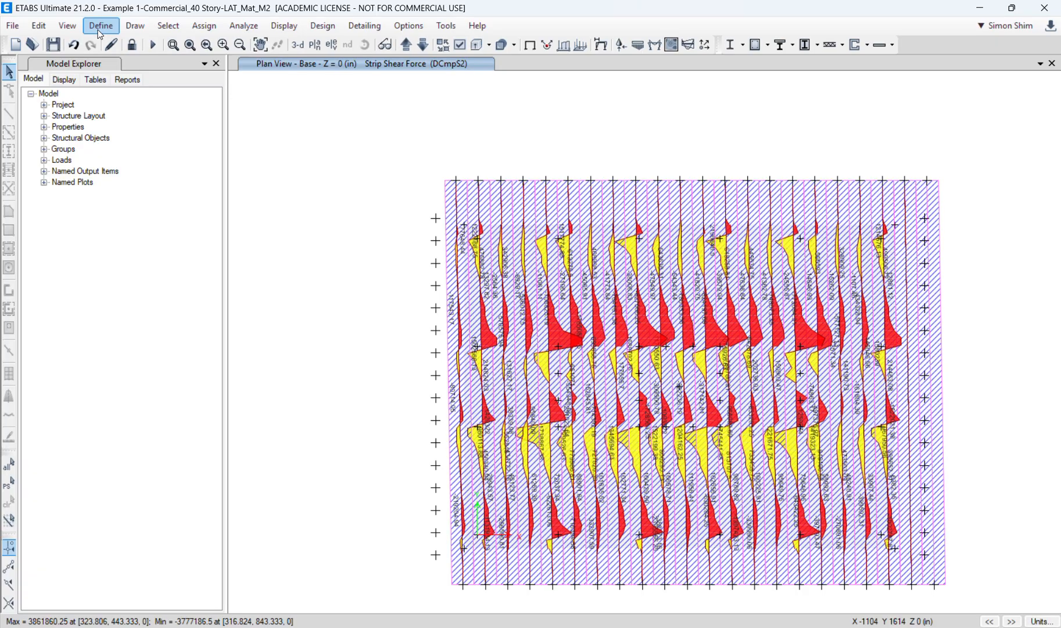
Step: Review the defined load patterns, including the Wind pattern, and close them without changes
click(98, 29)
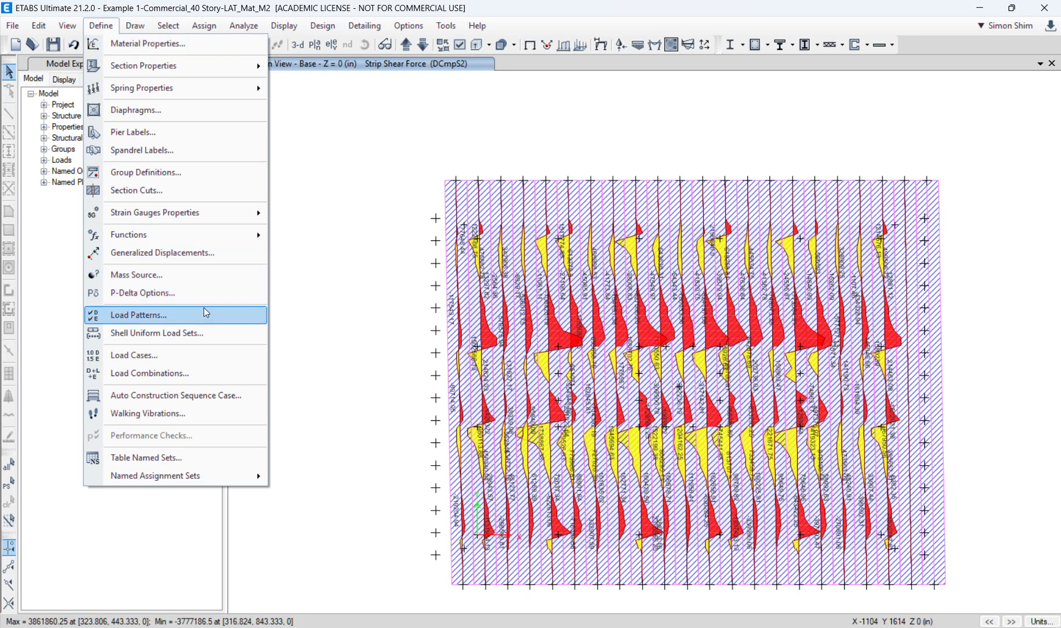
click(209, 325)
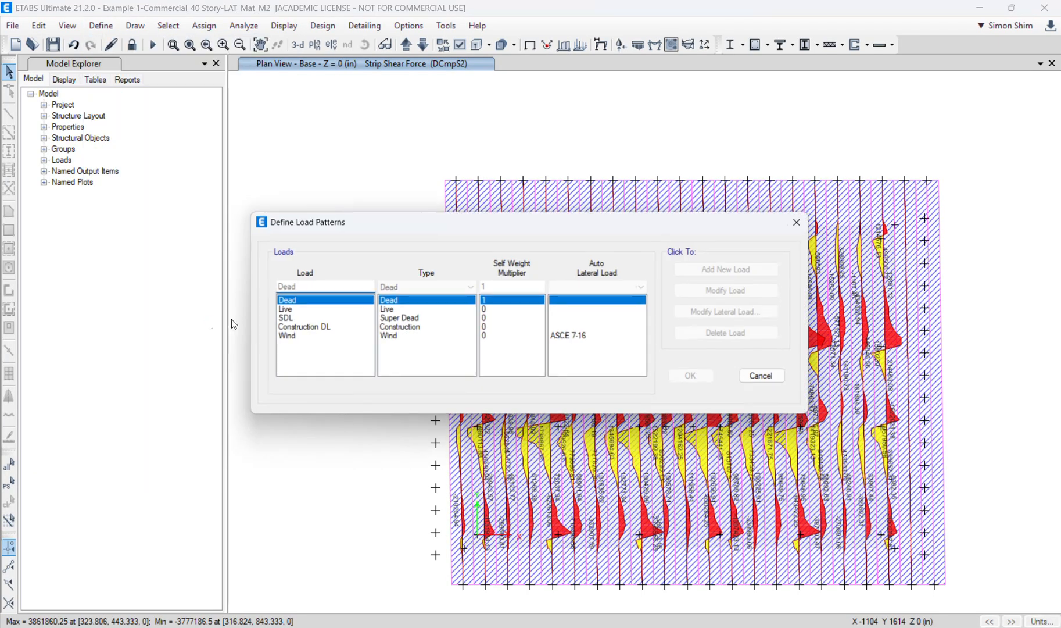
click(295, 338)
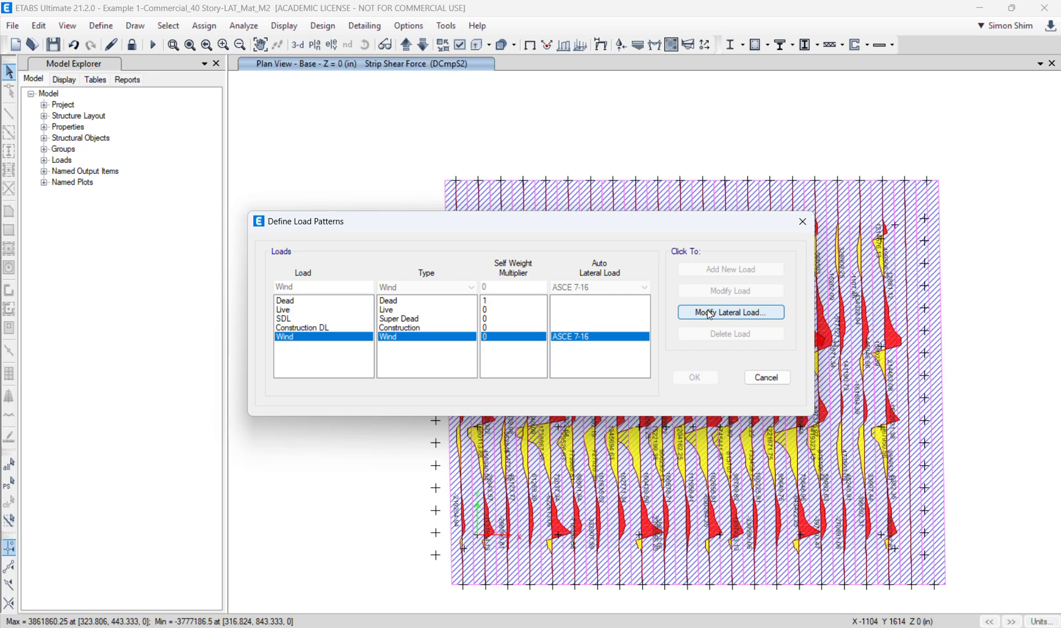
click(767, 378)
Step: Look at the design types available for adding default design combinations in the load combinations definition, without adding any
click(101, 26)
click(186, 373)
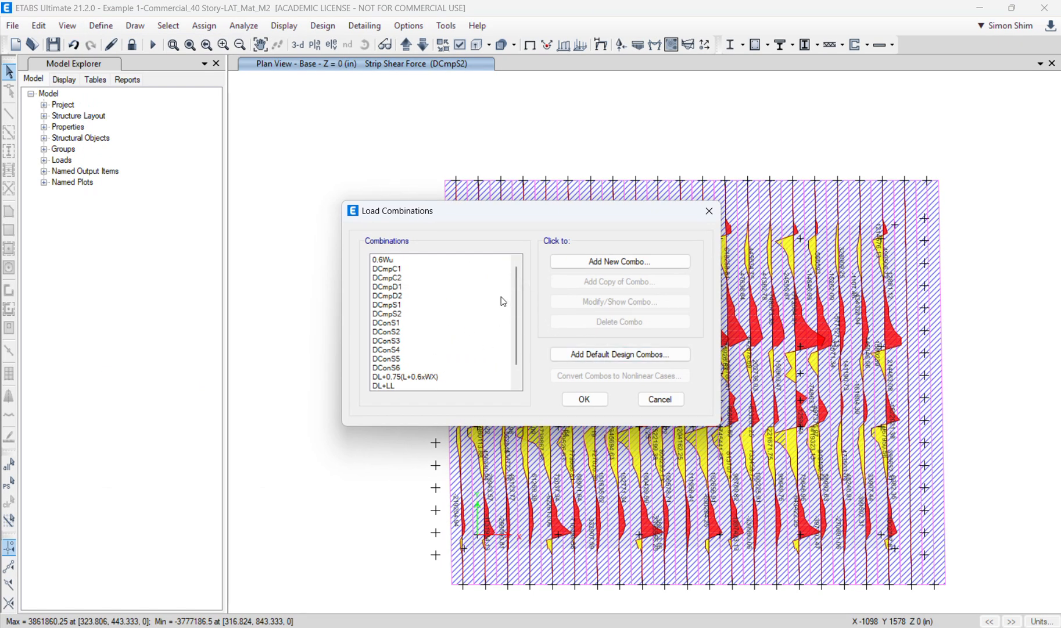
click(620, 356)
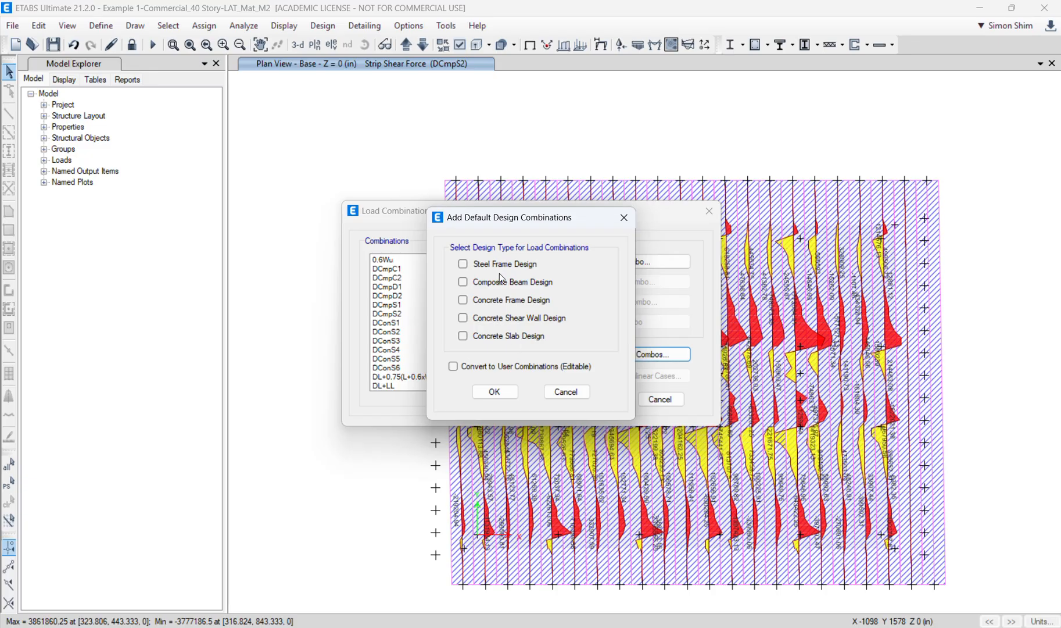
click(567, 392)
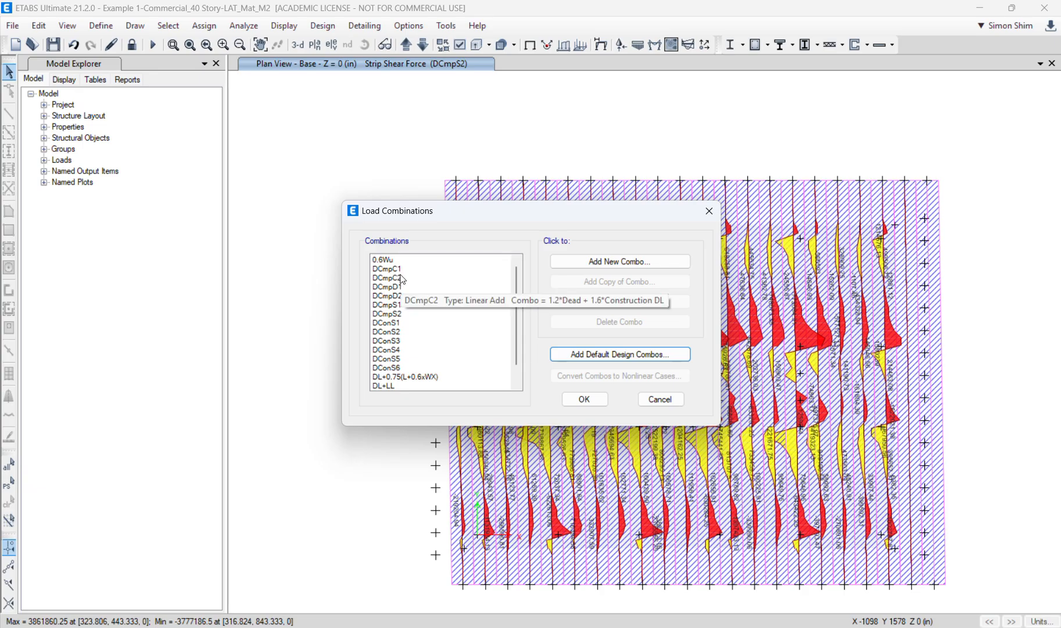
Step: Inspect the load cases and scale factors of combination DConS3 and close the load combinations
click(400, 332)
click(397, 349)
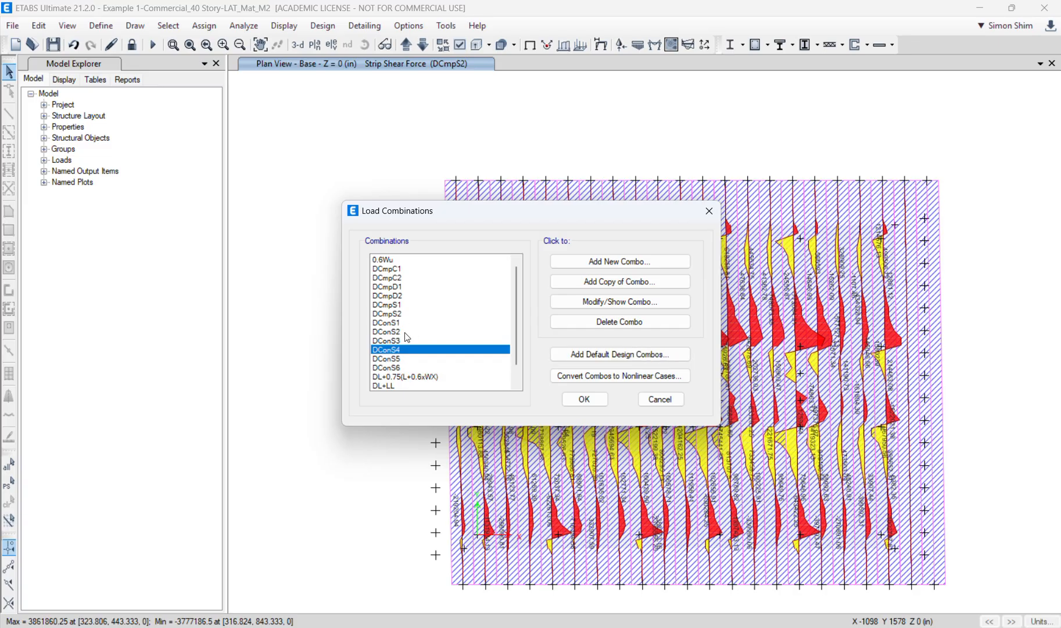
click(508, 331)
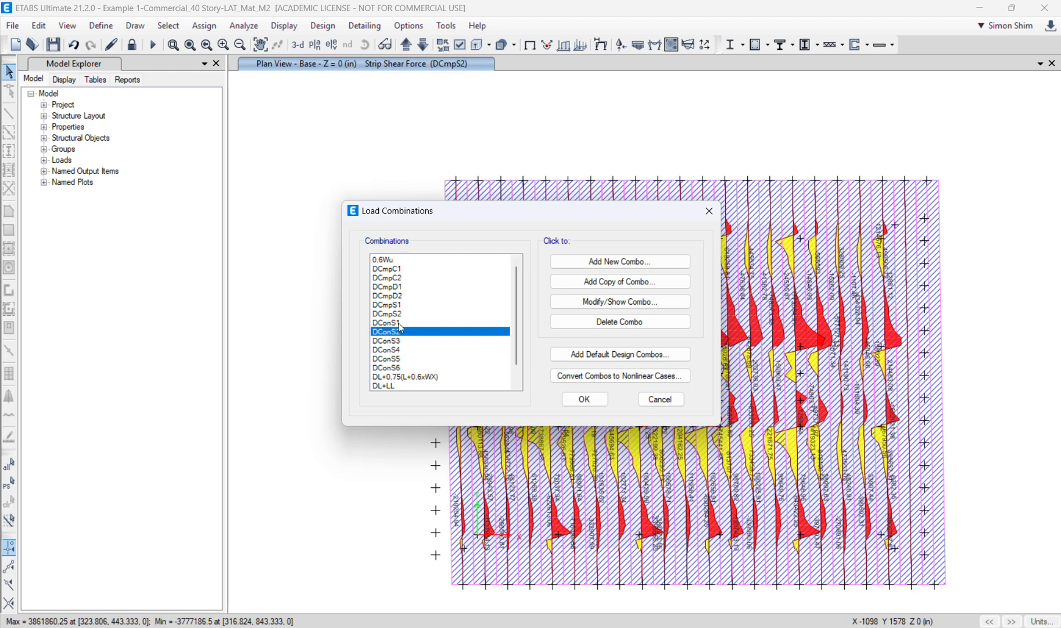
click(398, 341)
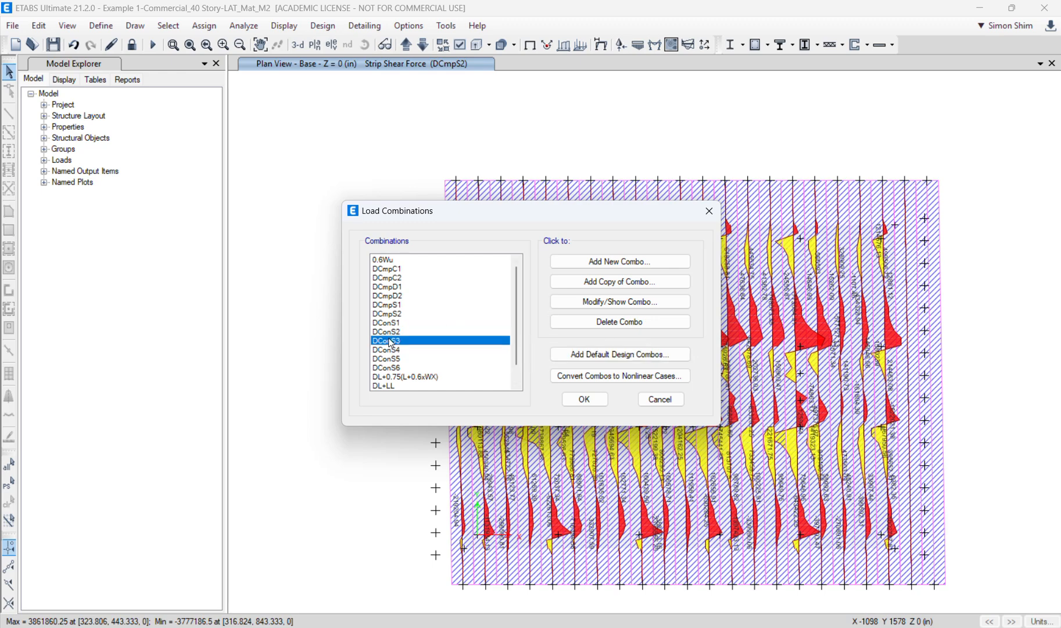
click(583, 302)
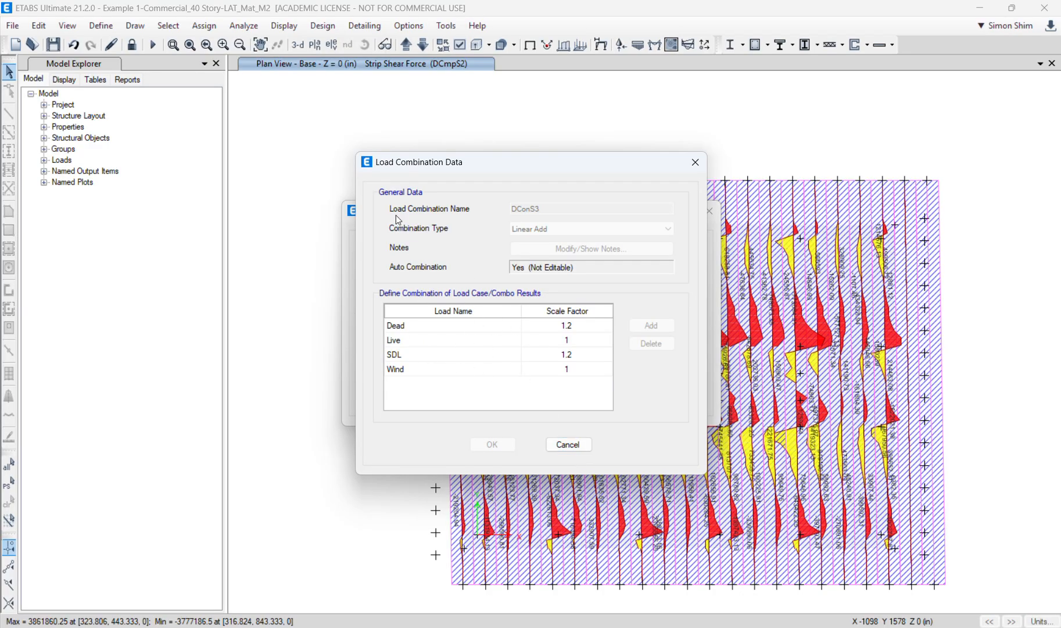
click(567, 443)
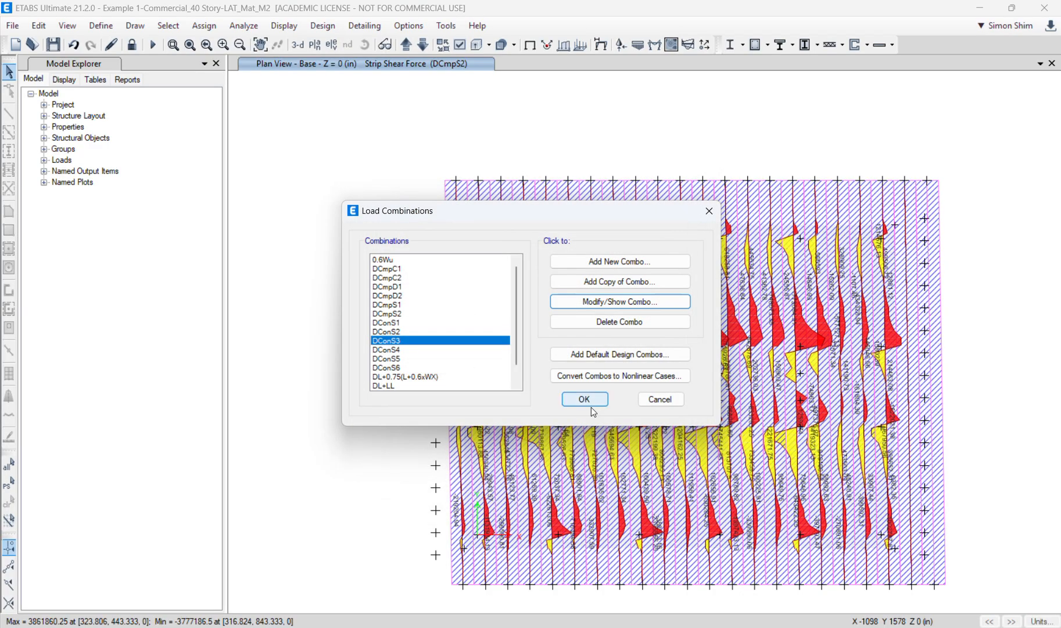
click(585, 398)
Step: Confirm Base as the story selected for concrete slab design
click(322, 25)
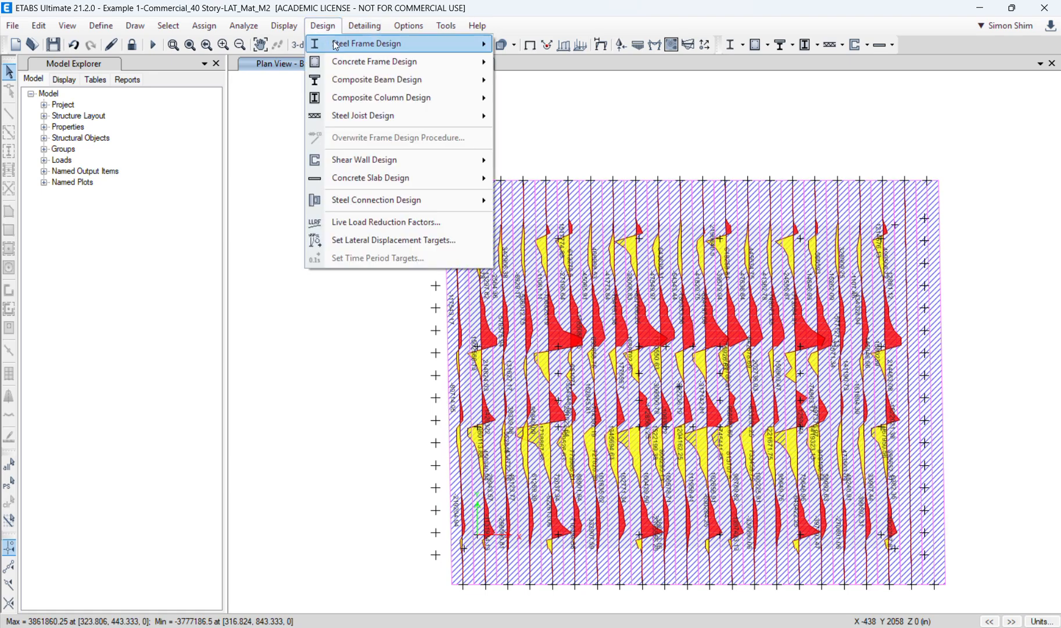
mouse_move(433, 178)
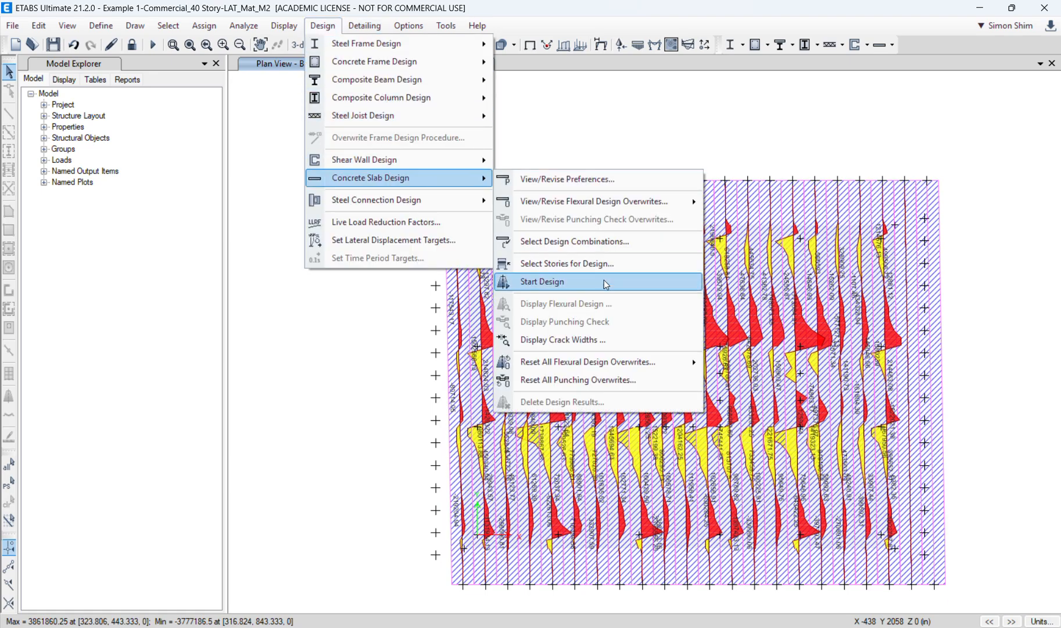
click(605, 265)
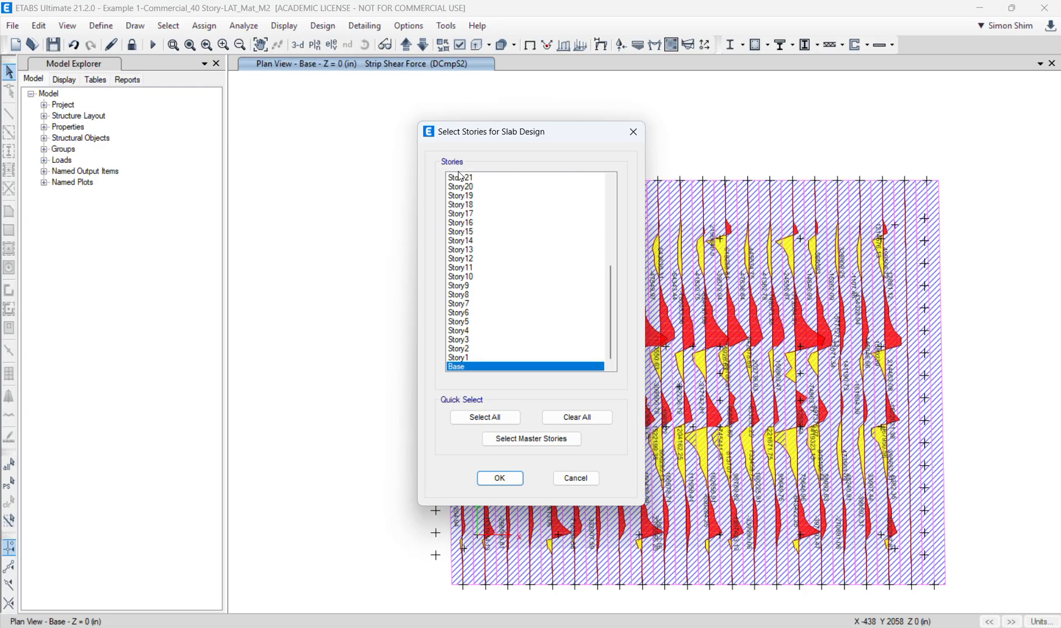
click(499, 477)
Step: Run the concrete slab design for the mat
click(323, 26)
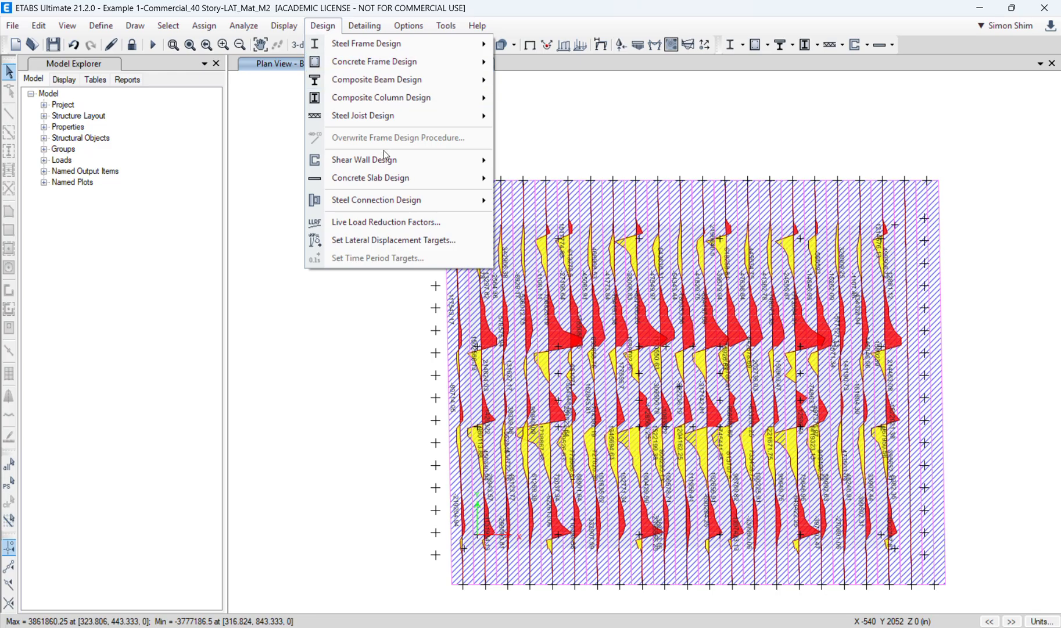
mouse_move(391, 177)
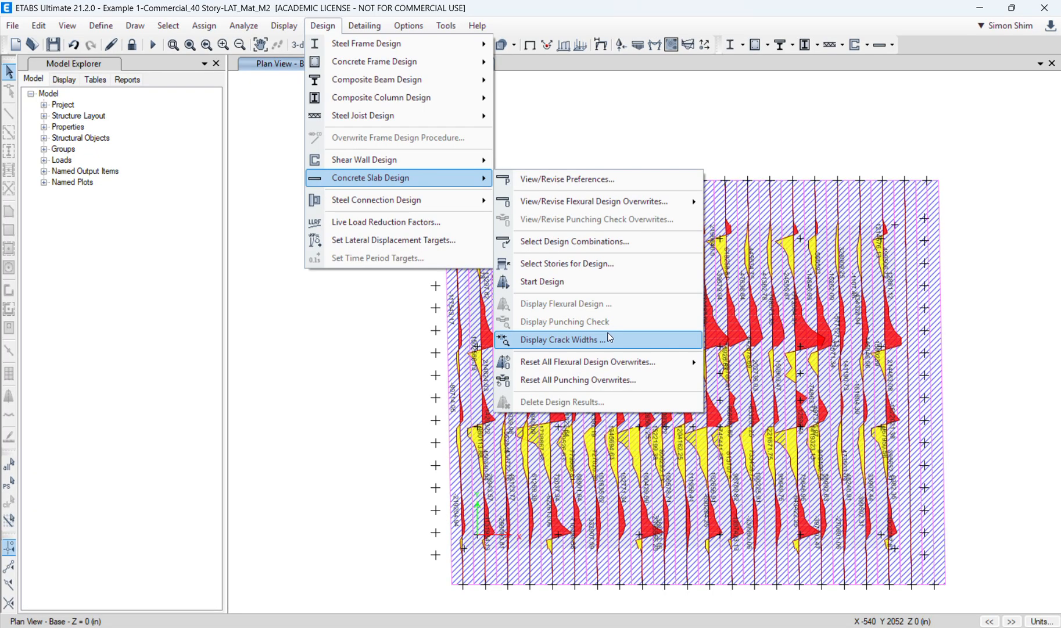
click(557, 281)
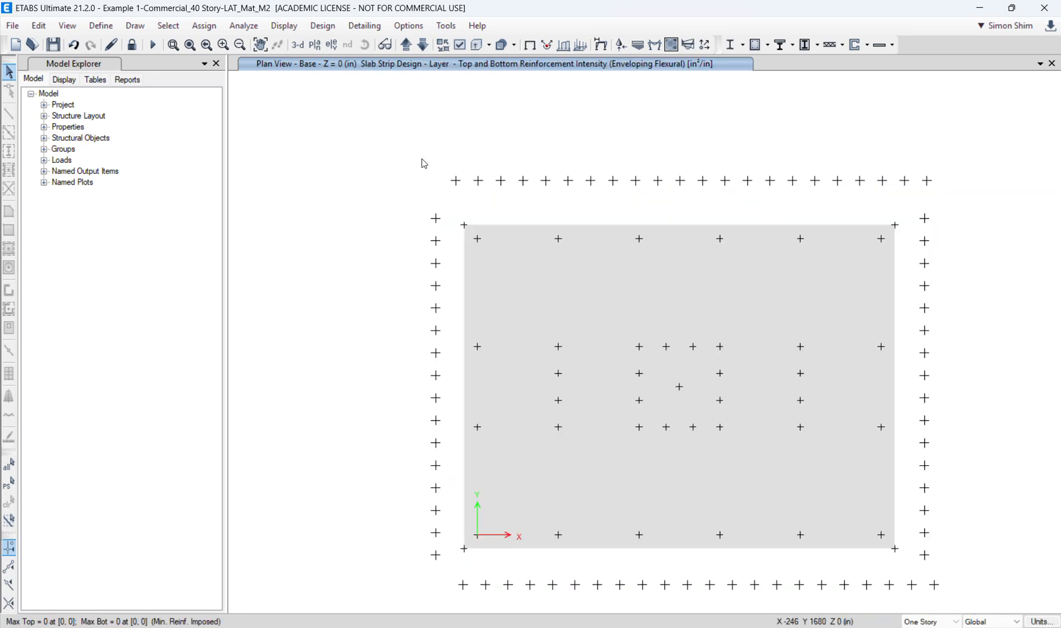
Step: Open the flexural slab design display settings, keep the design basis Strip Based, and turn off the top rebar
click(323, 26)
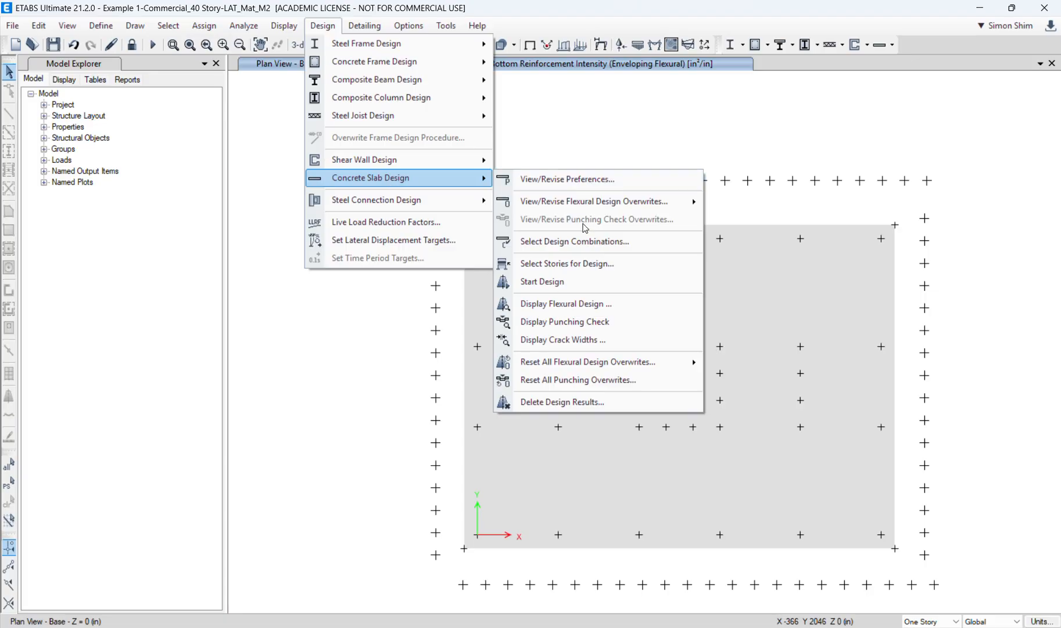
click(573, 310)
drag(607, 121, 447, 120)
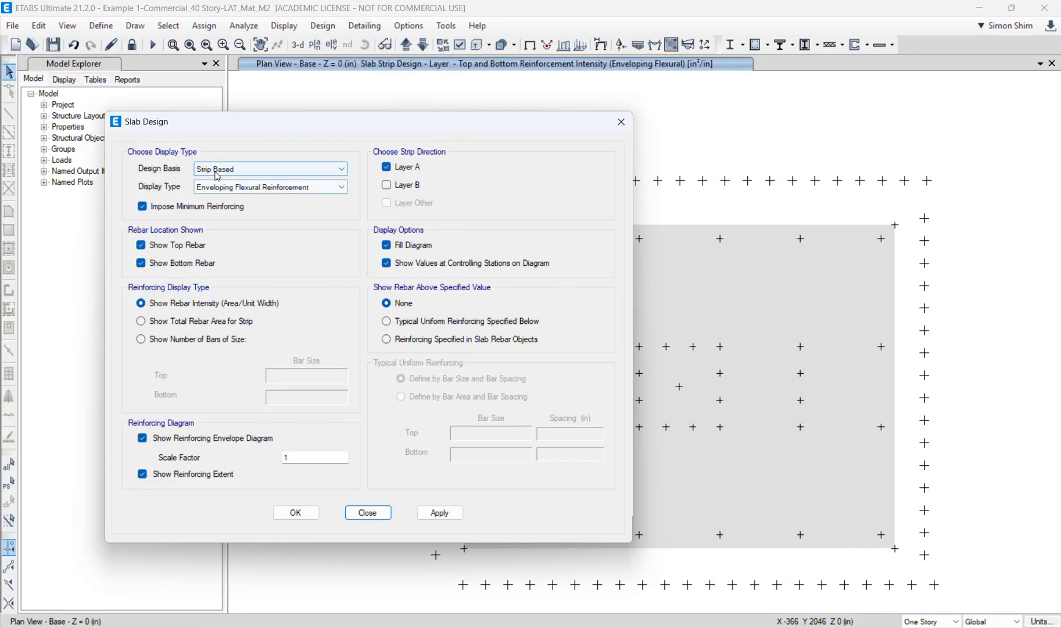
click(238, 169)
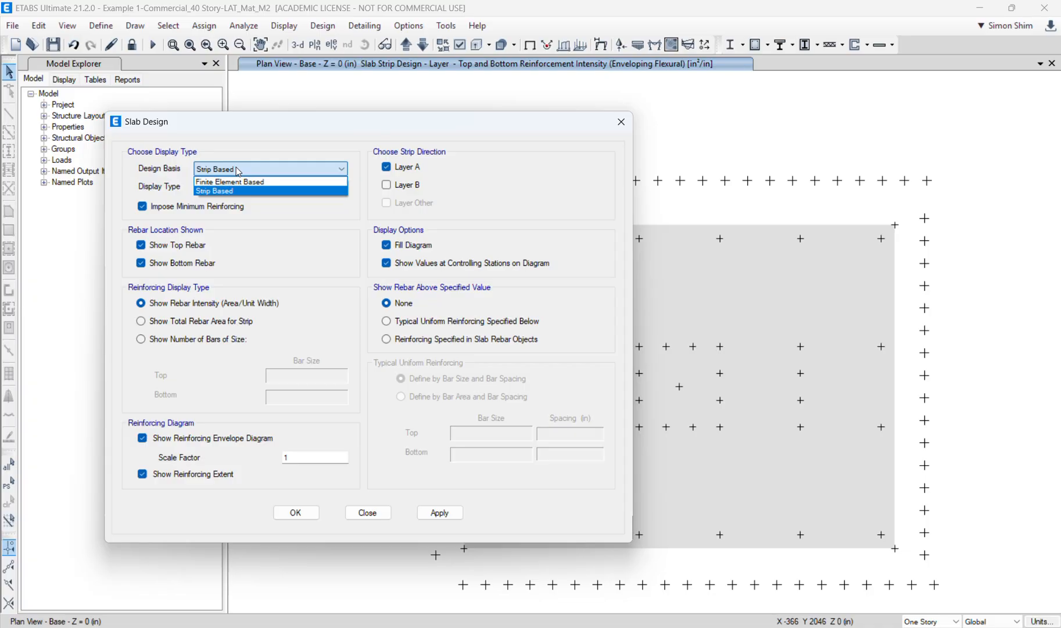
click(236, 174)
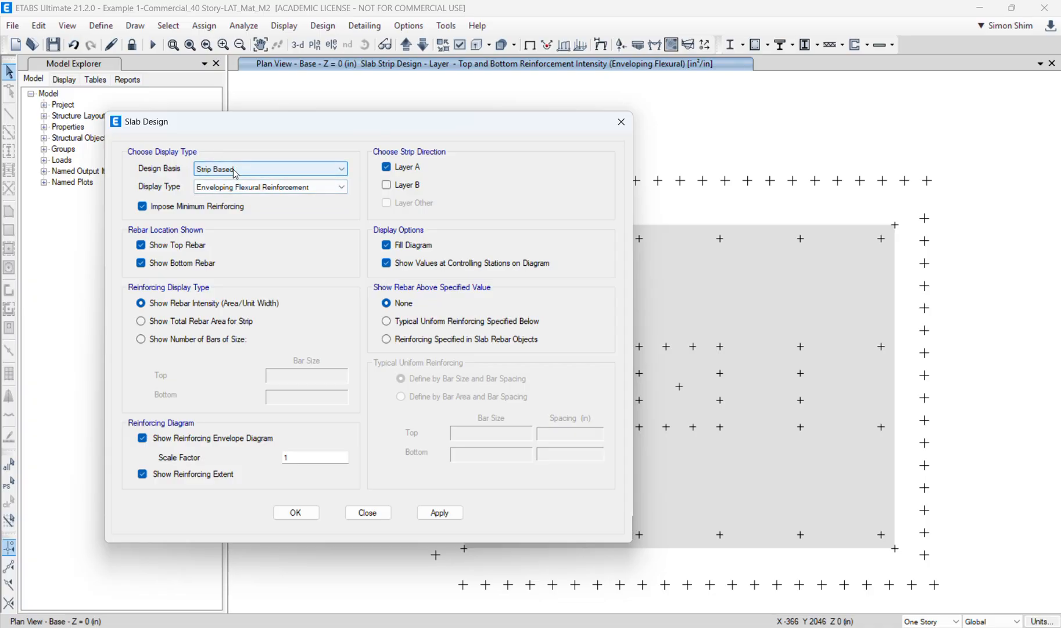
drag(288, 118, 238, 83)
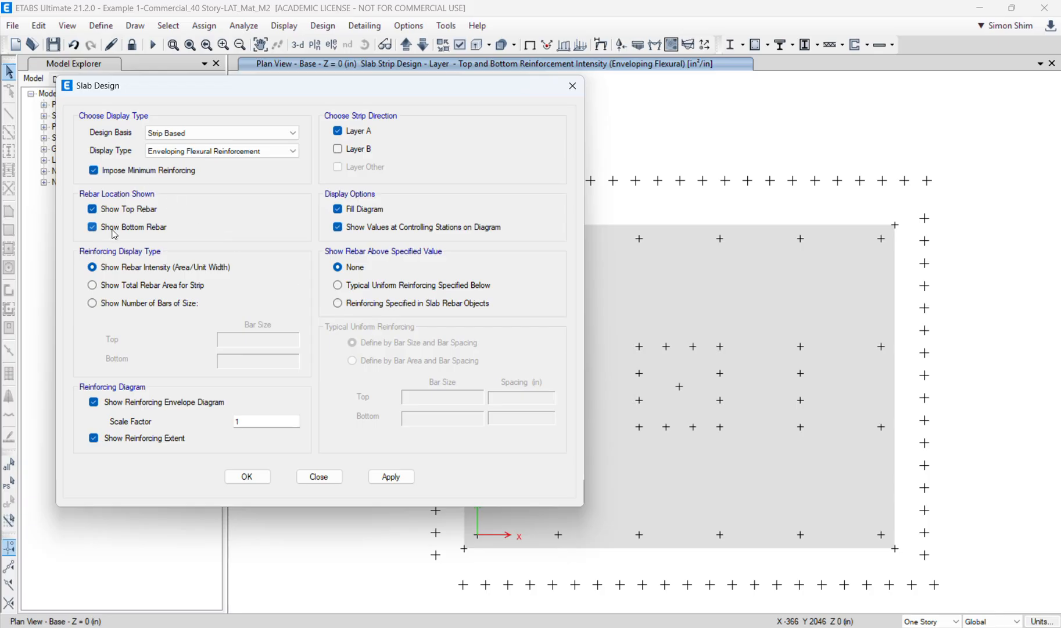
click(114, 211)
Step: Show rebar above a typical uniform reinforcing, defined with #11 bars for both top and bottom
click(362, 285)
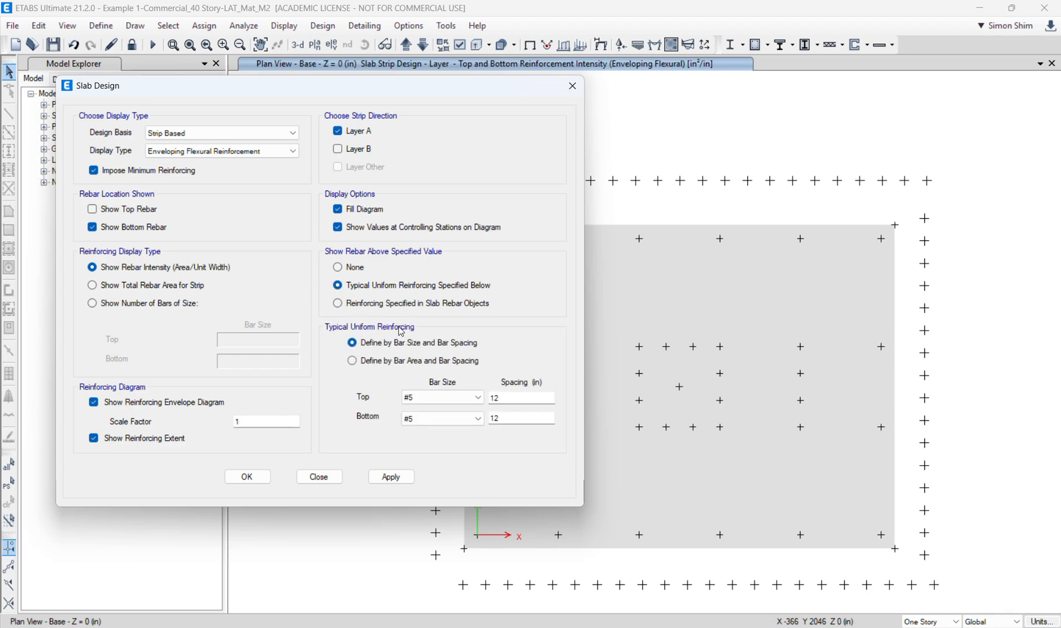
click(478, 398)
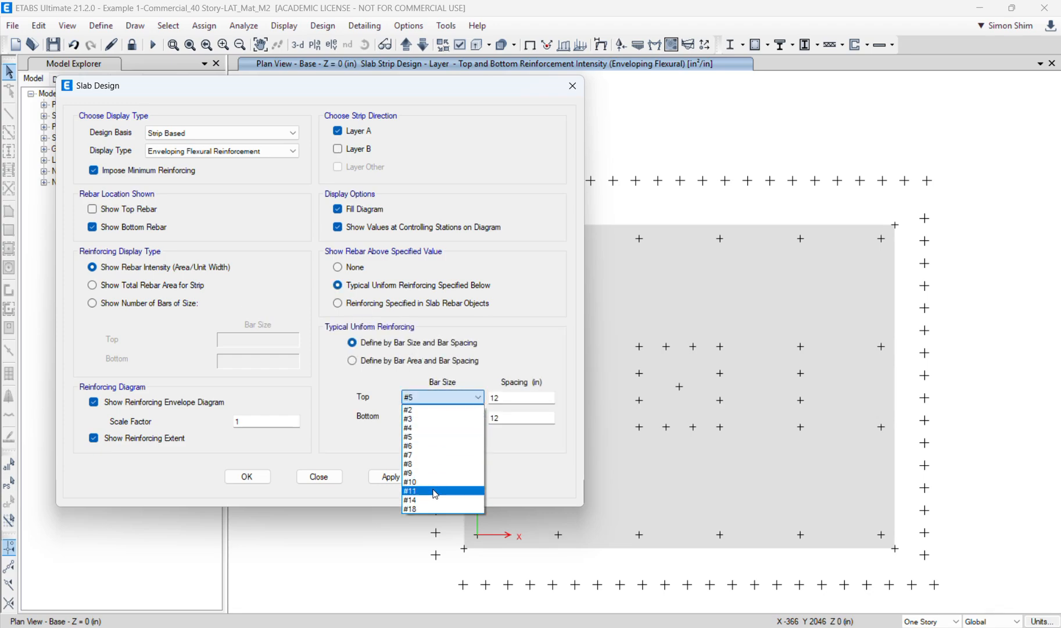
click(436, 492)
click(457, 419)
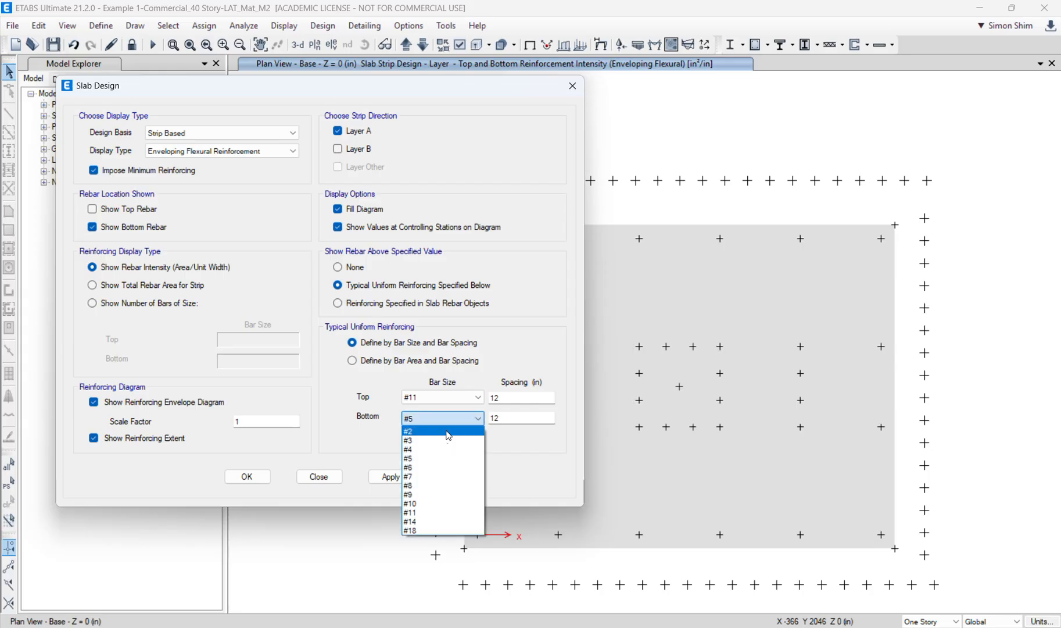
click(424, 511)
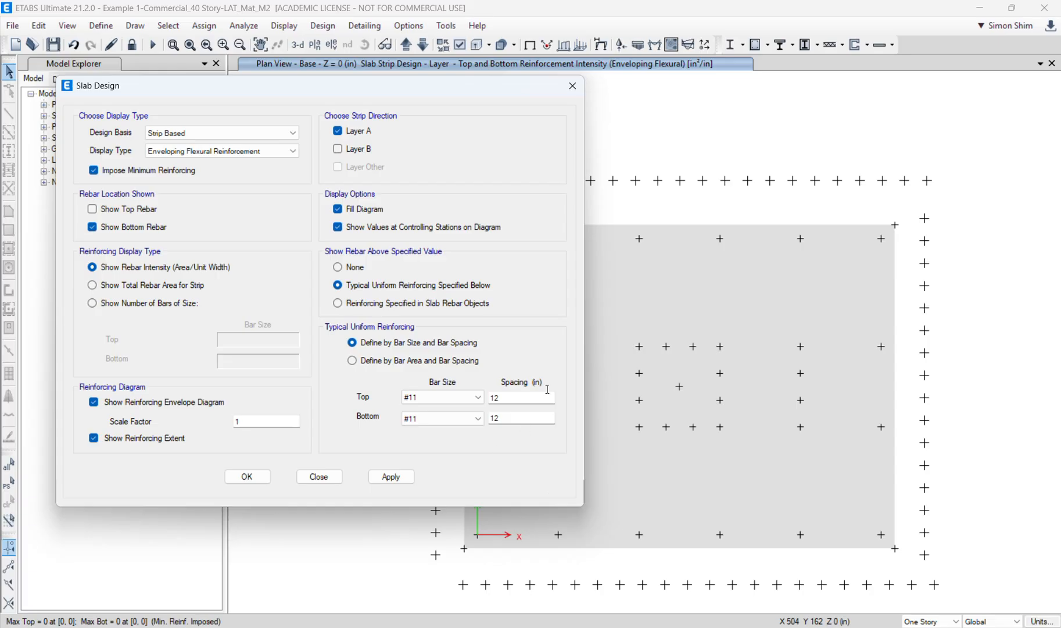
Step: Show the strip reinforcement as the number of #11 bars for both top and bottom
drag(492, 93, 473, 107)
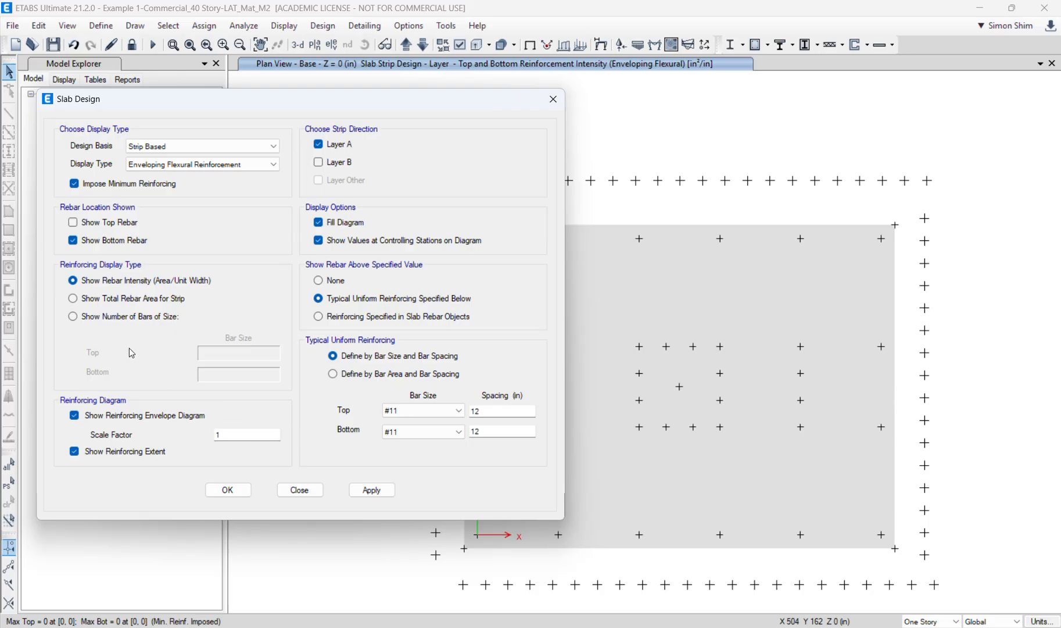
click(113, 319)
click(227, 379)
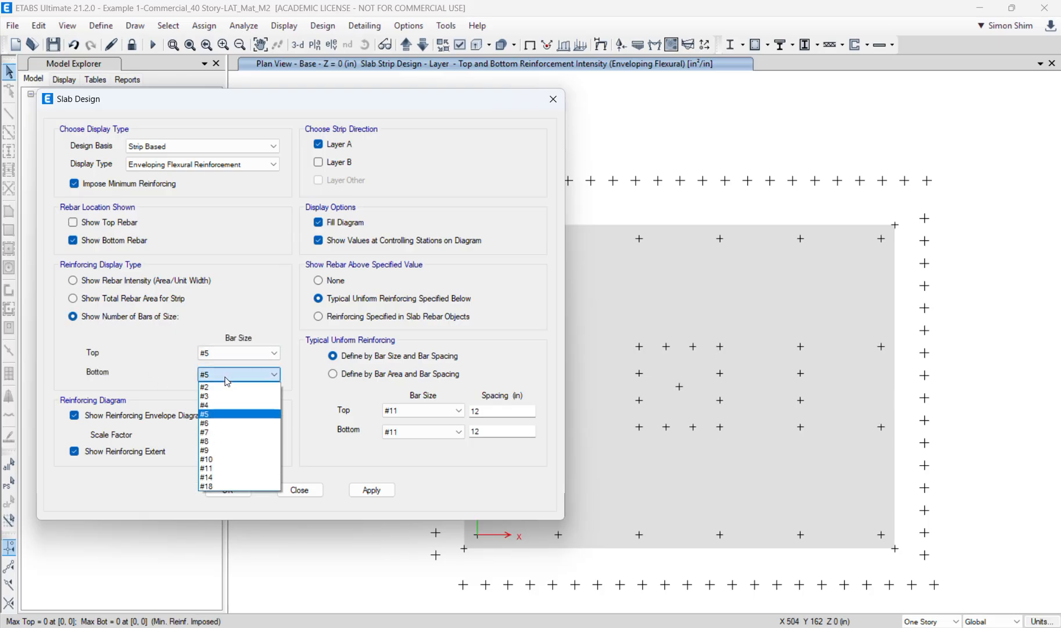
click(222, 468)
click(259, 353)
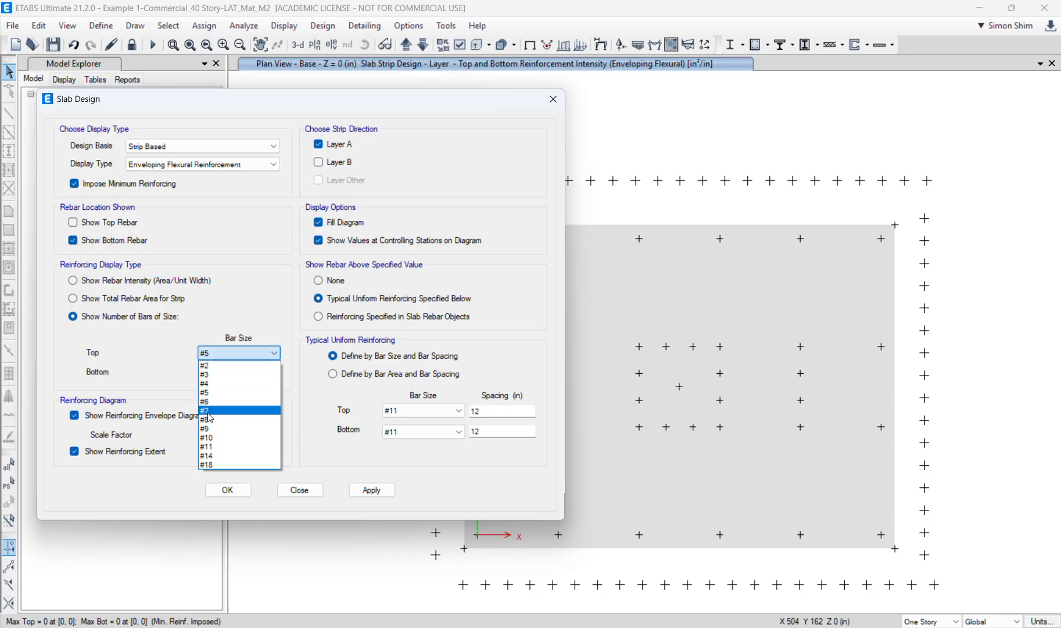
click(210, 446)
click(370, 489)
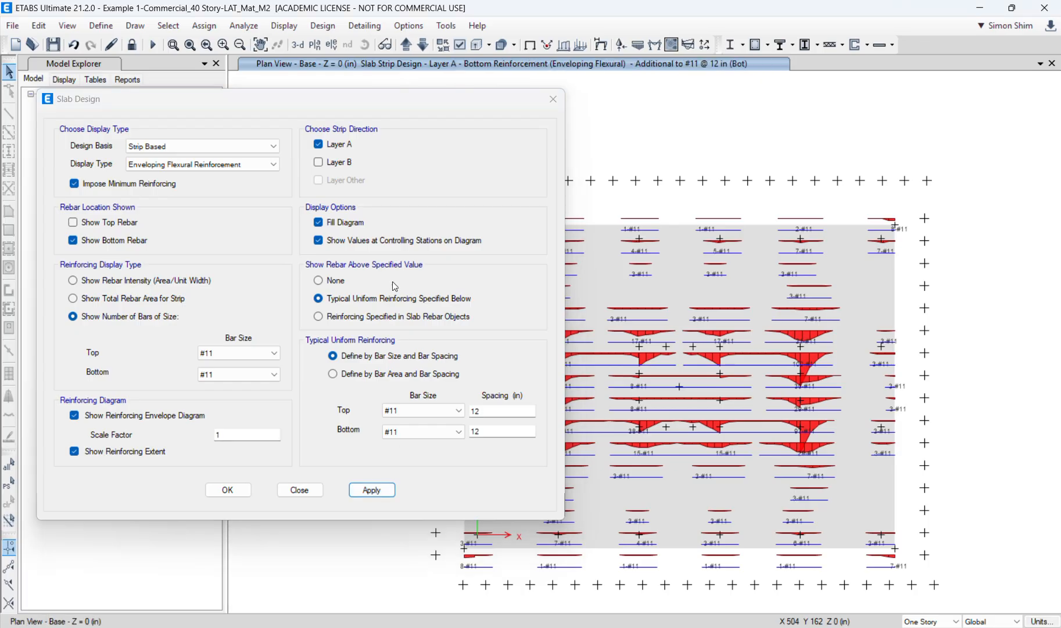
Step: Set the typical uniform bottom bar spacing to 6 in and update the Layer A reinforcement diagram
drag(416, 102, 387, 92)
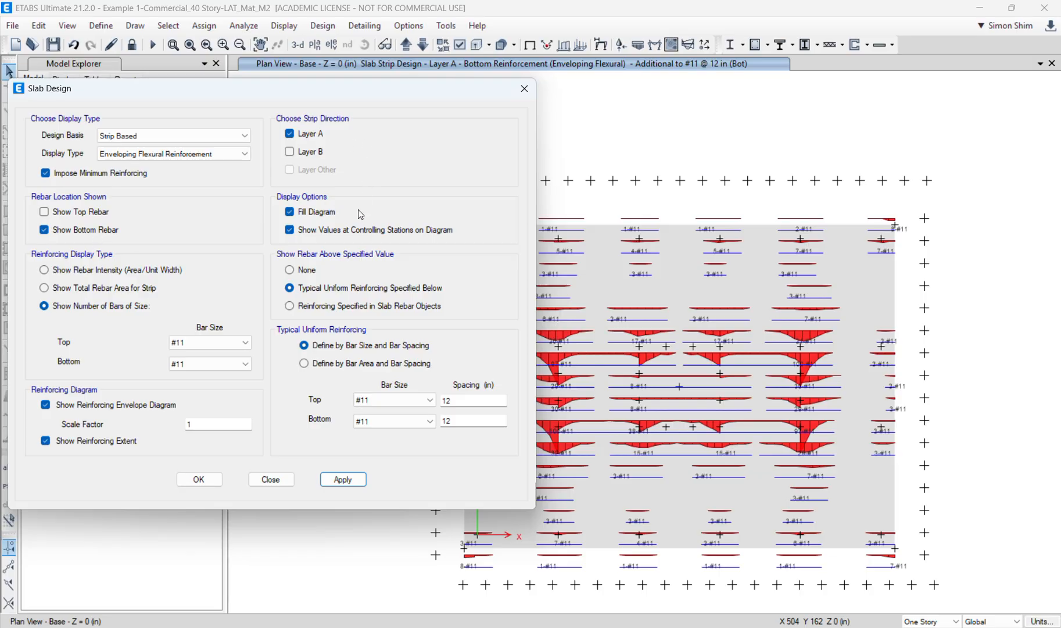
mouse_move(719, 212)
drag(452, 95, 521, 119)
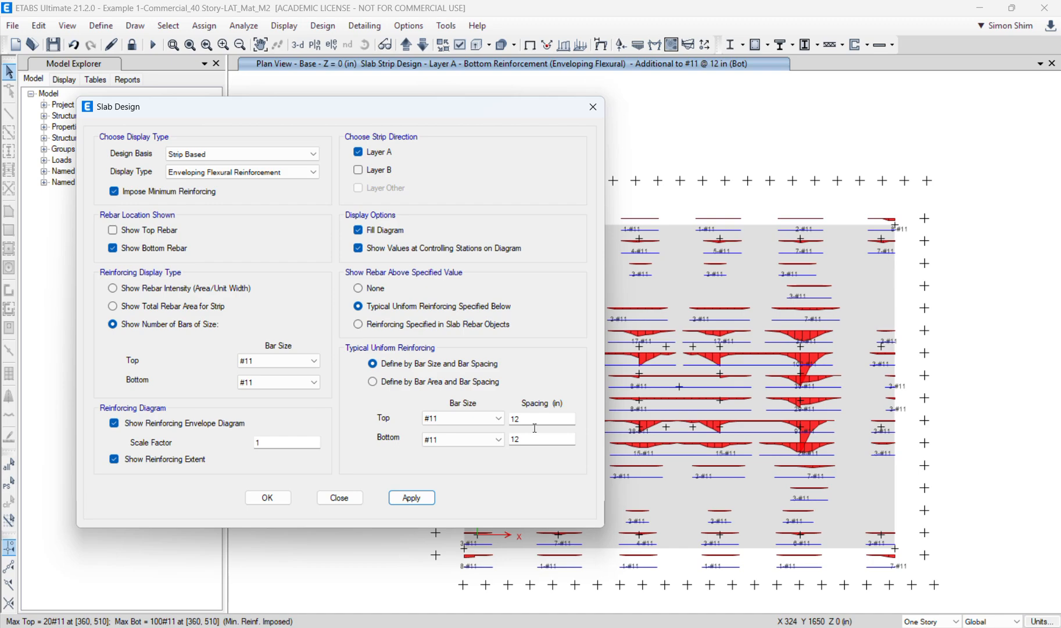
drag(542, 112, 476, 108)
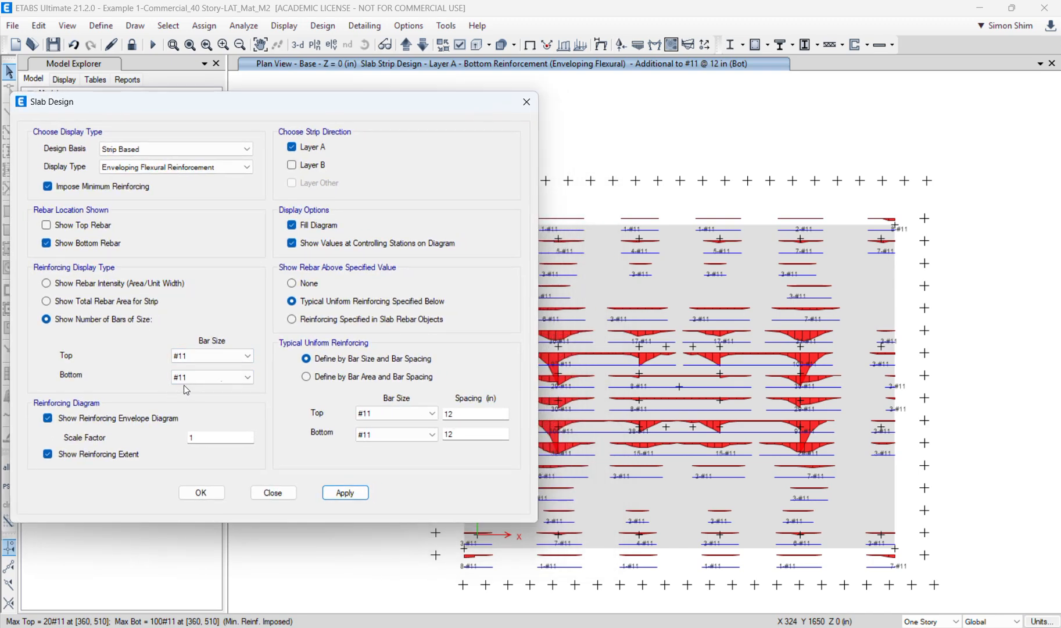
drag(376, 118, 239, 118)
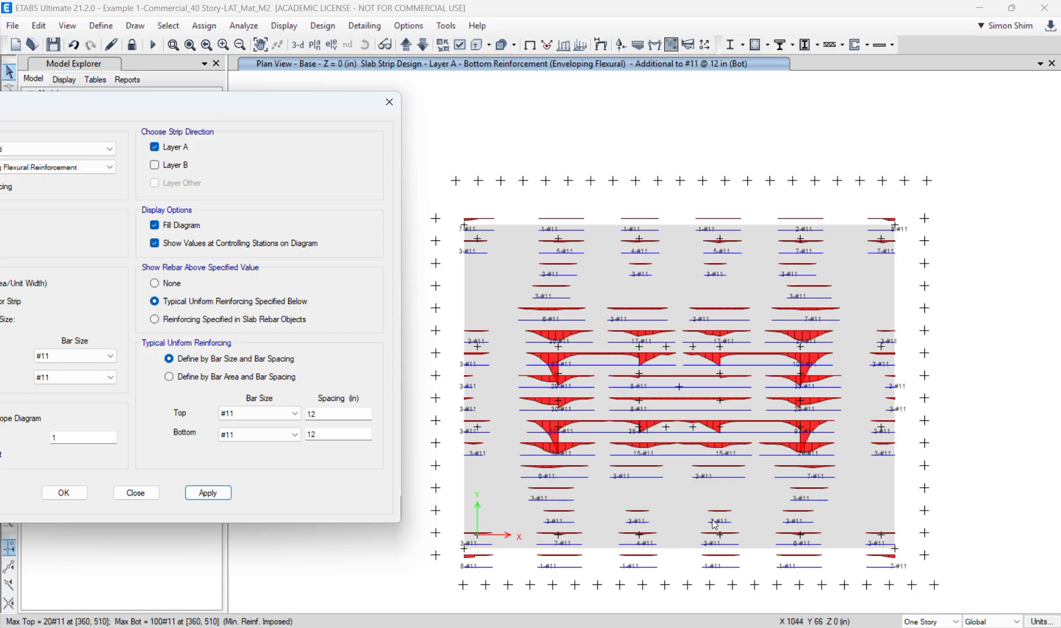
drag(334, 104, 406, 88)
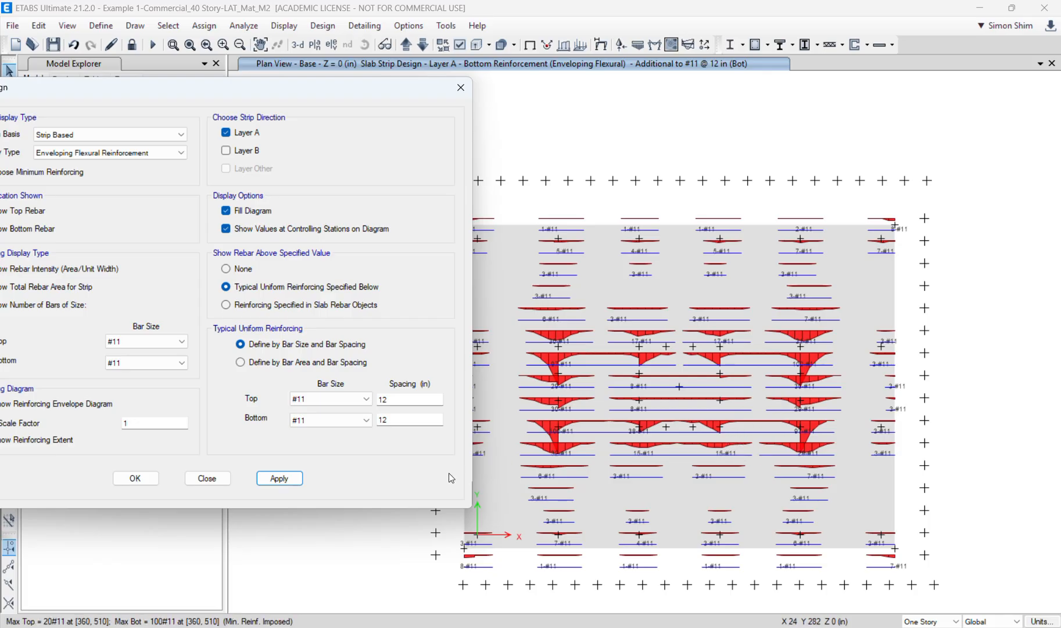
click(382, 421)
double_click(382, 421)
text(6)
click(301, 479)
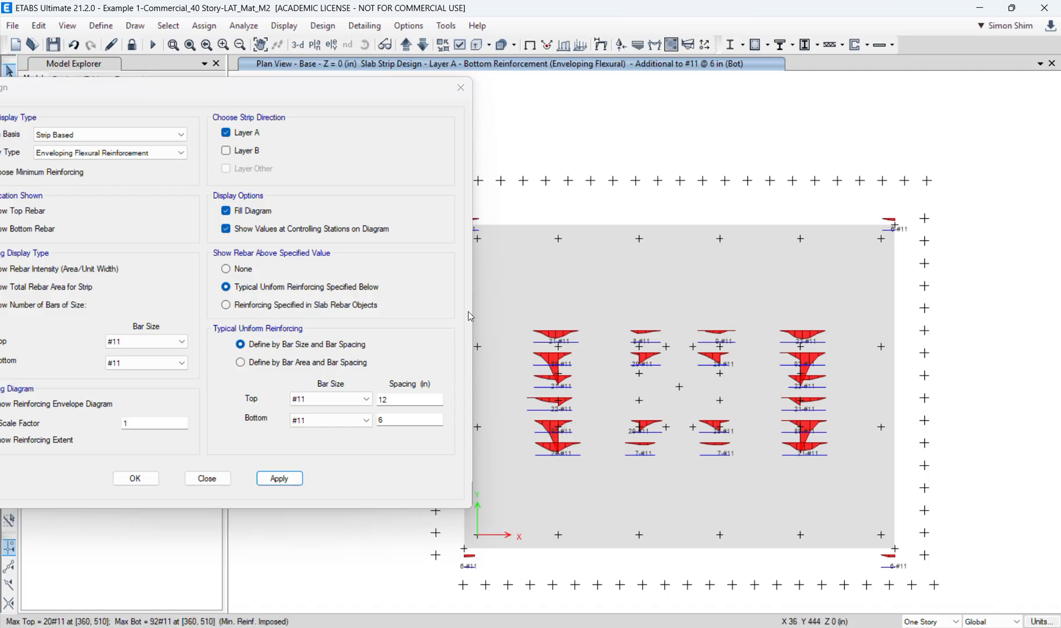
Step: Try a typical uniform bottom bar spacing of 8 in on the reinforcement diagram
double_click(427, 420)
text(8)
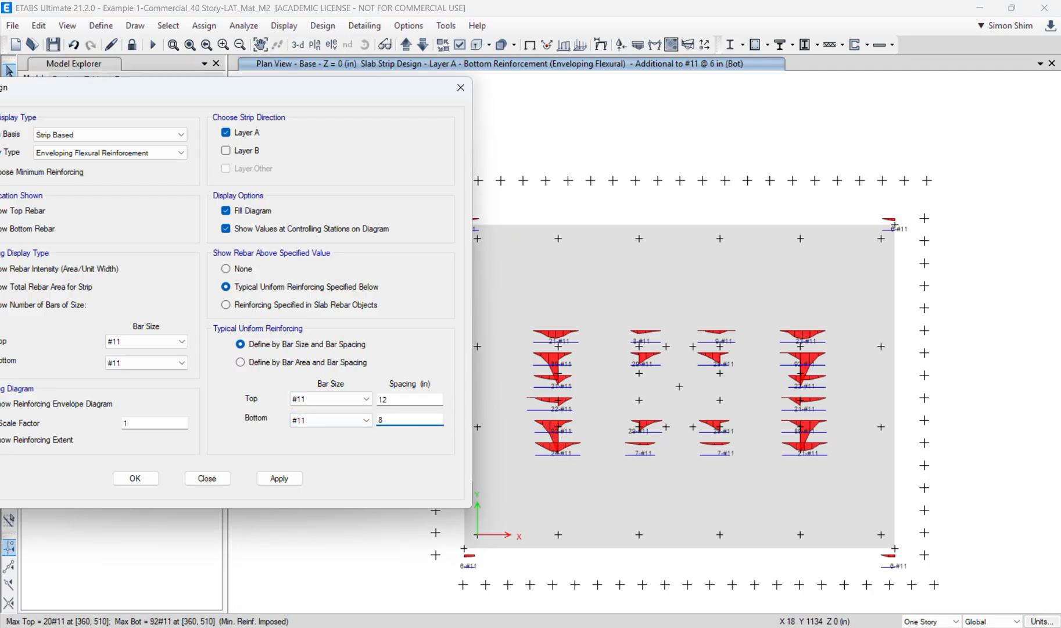
click(284, 481)
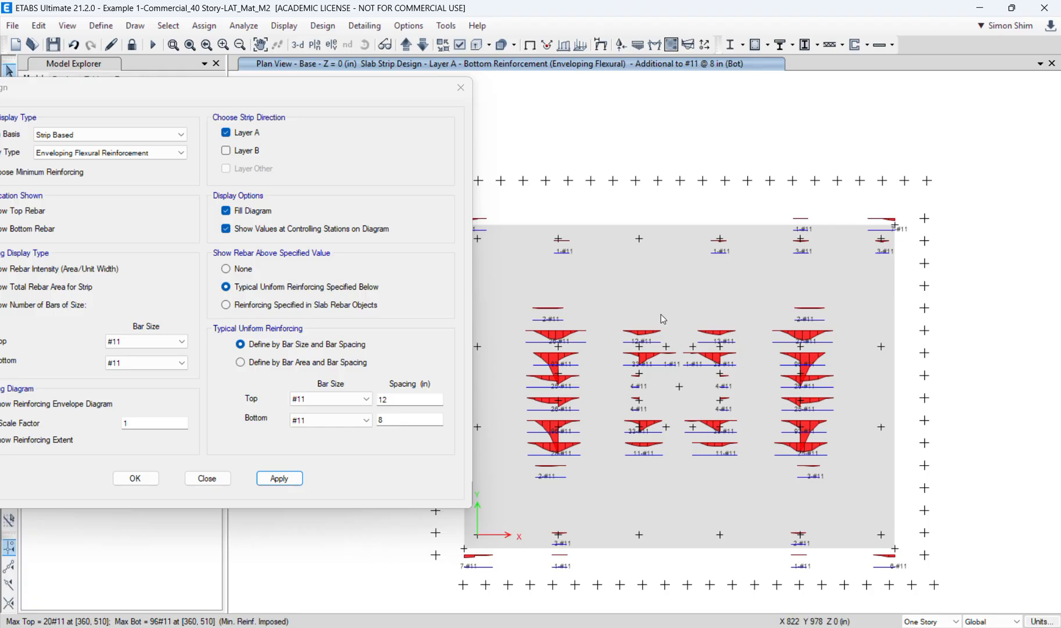
mouse_move(720, 353)
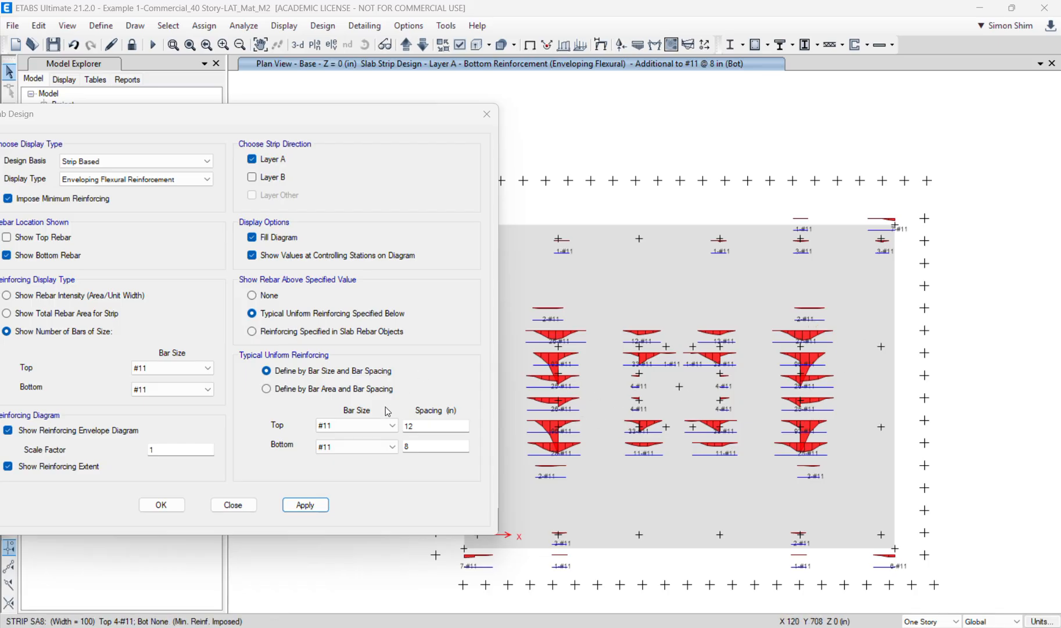
Step: Return the typical uniform bottom bar spacing to 6 in and refresh the diagram
click(413, 447)
mouse_move(379, 114)
mouse_down()
mouse_move(443, 114)
mouse_move(376, 114)
mouse_up()
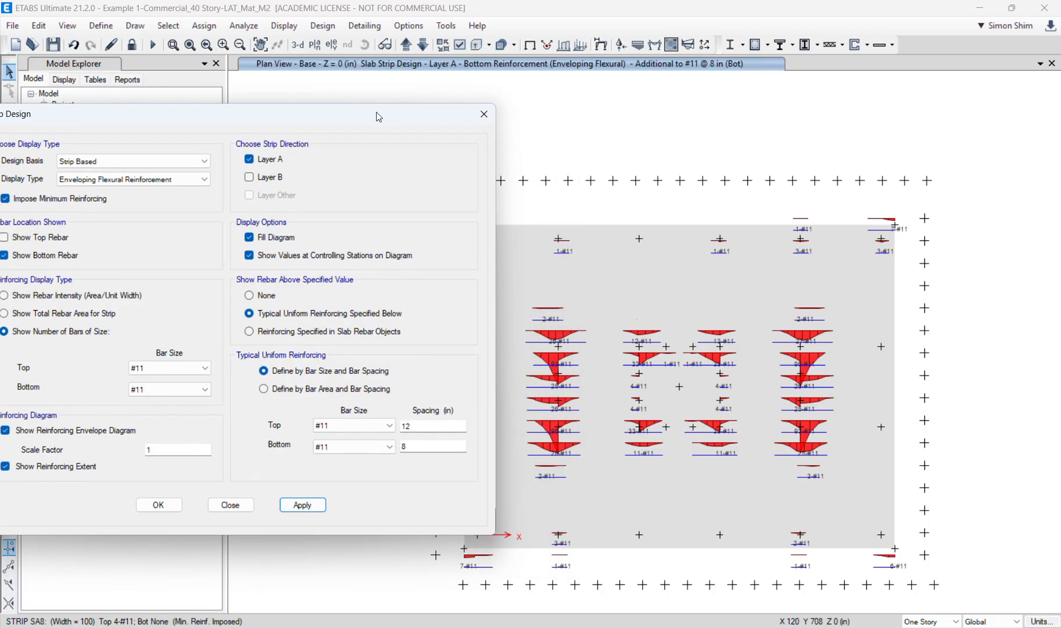
click(430, 446)
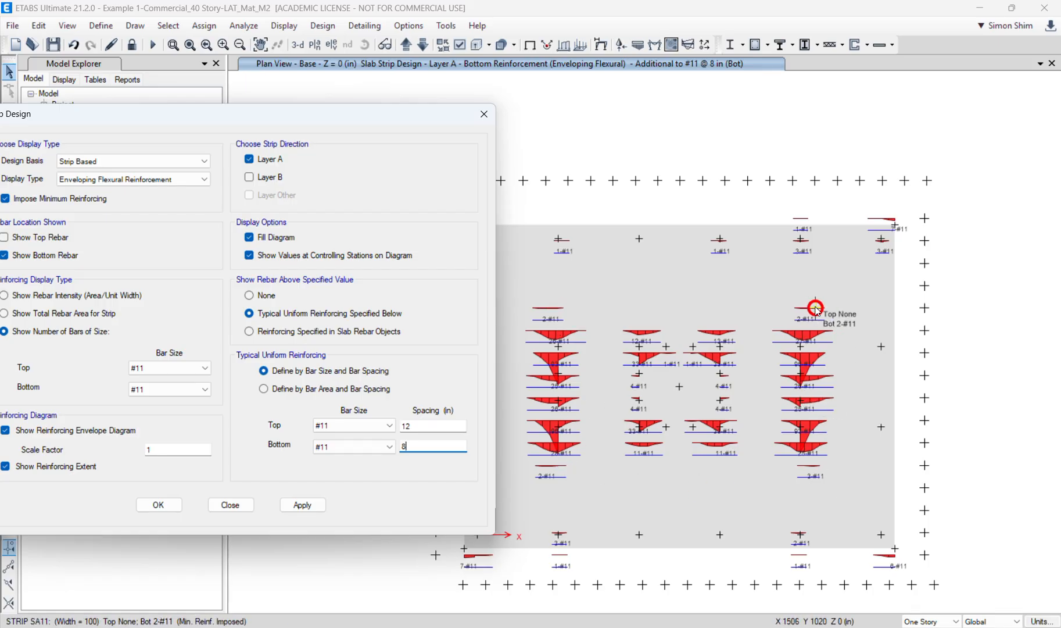
click(824, 332)
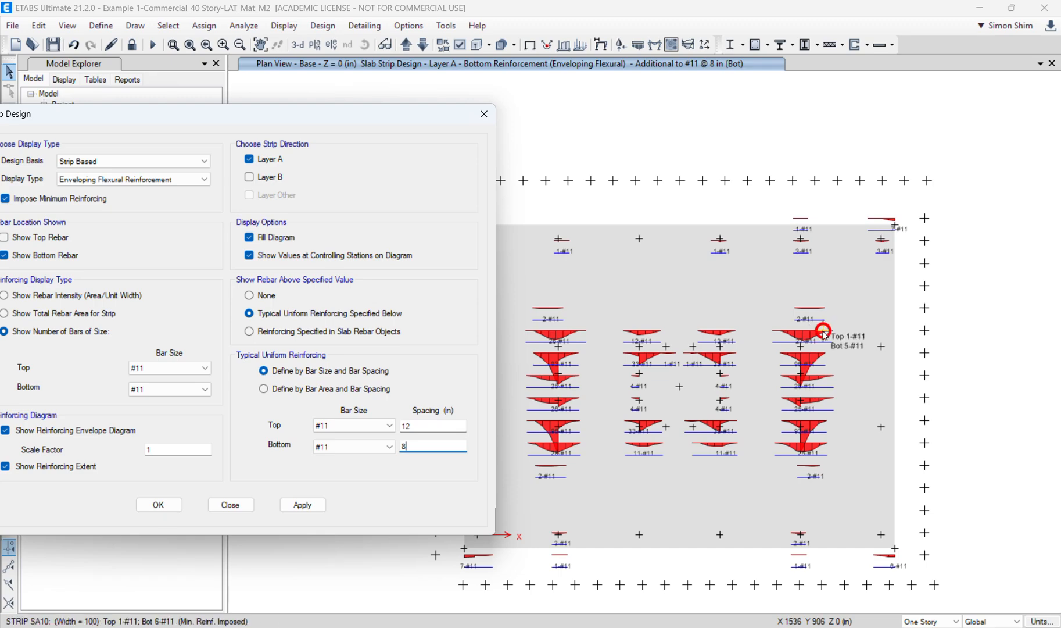
key(BackSpace)
text(6)
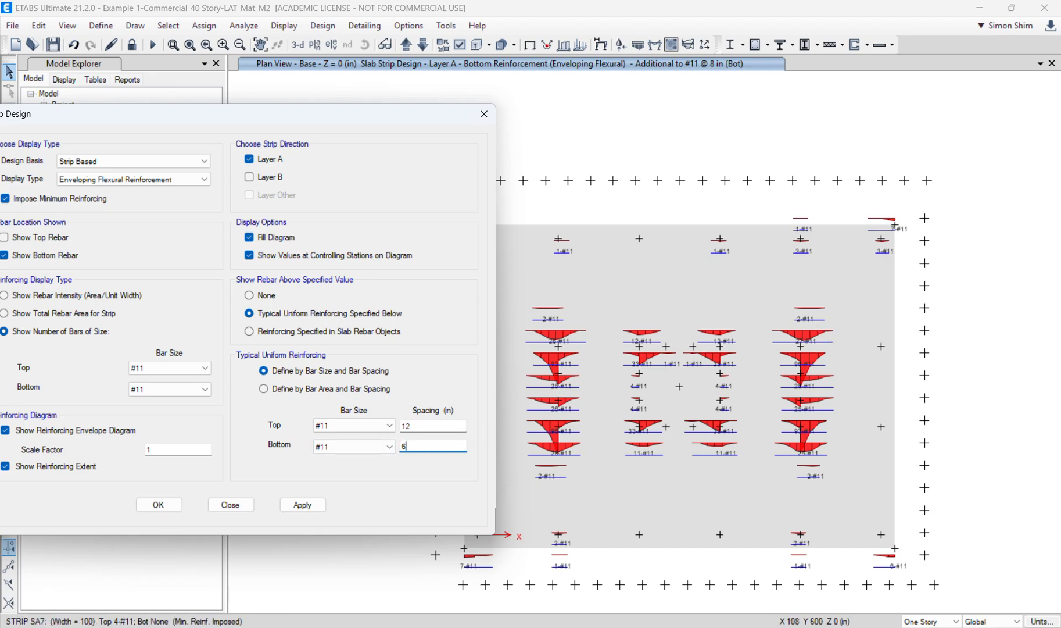
click(307, 504)
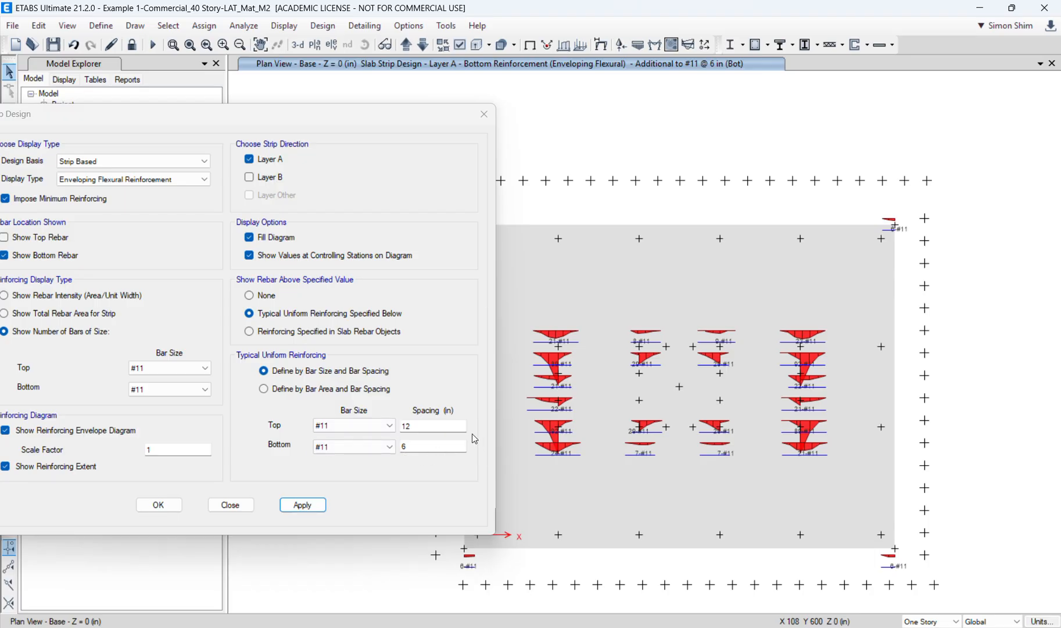
Step: Examine the additional #11 bottom bars required along the Layer A strips of the mat
drag(353, 124, 404, 124)
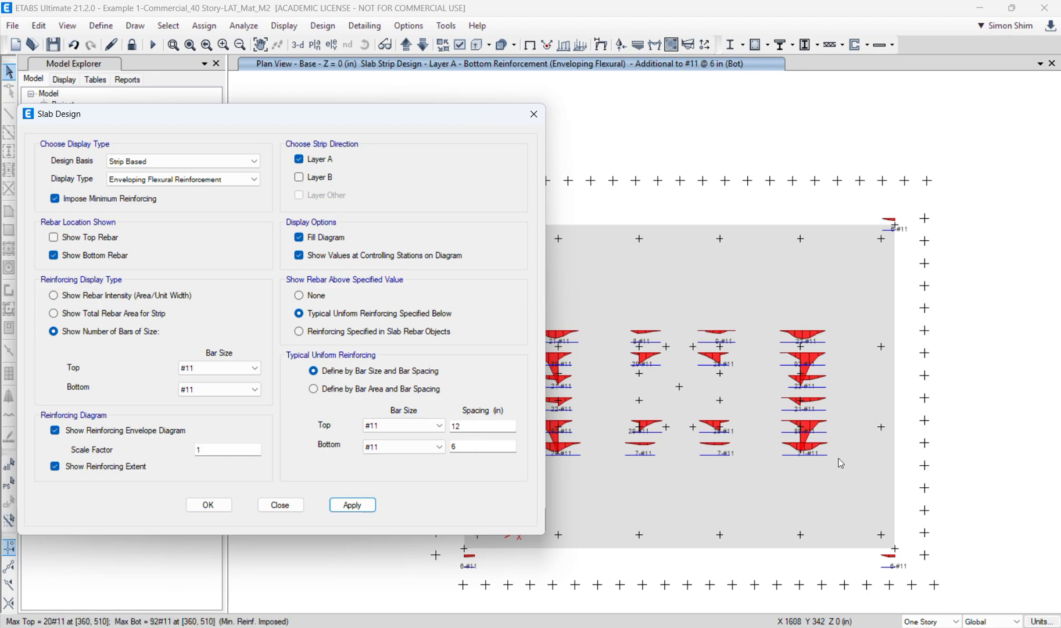
click(835, 422)
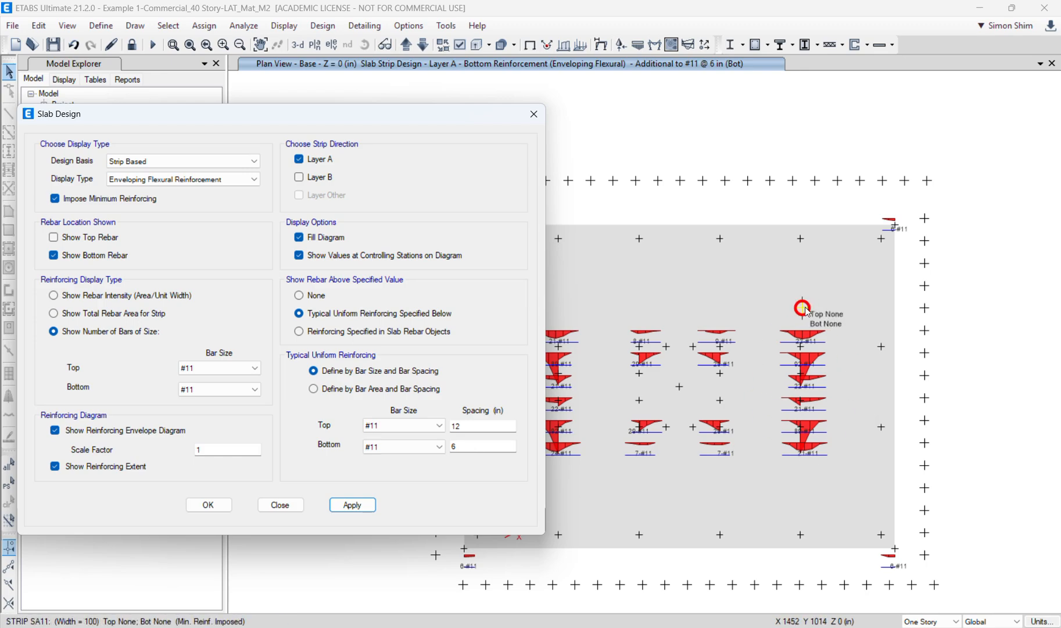
click(833, 421)
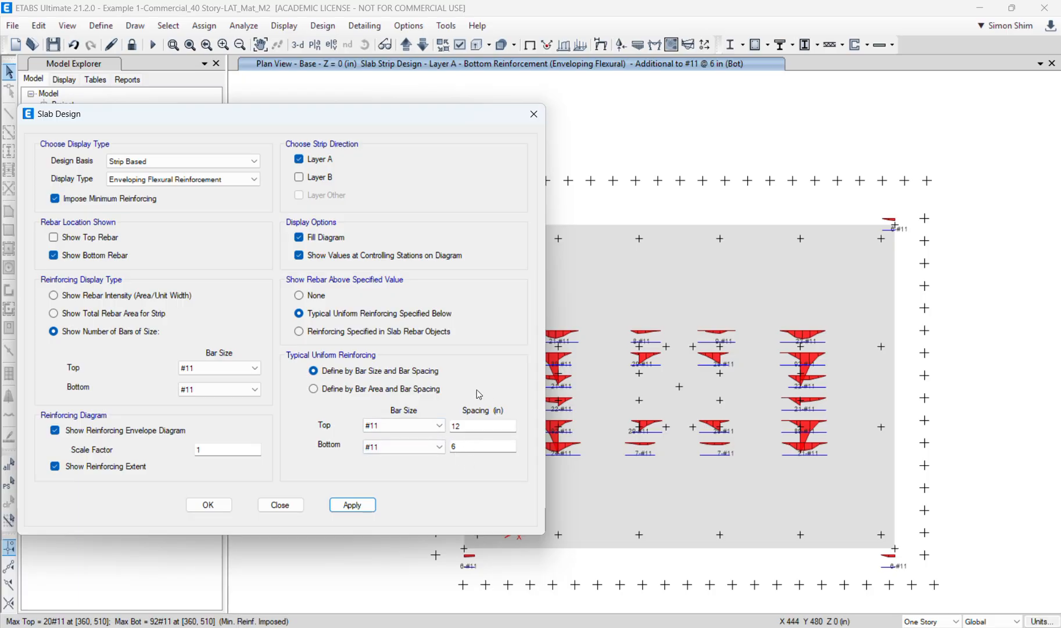
drag(437, 113, 455, 61)
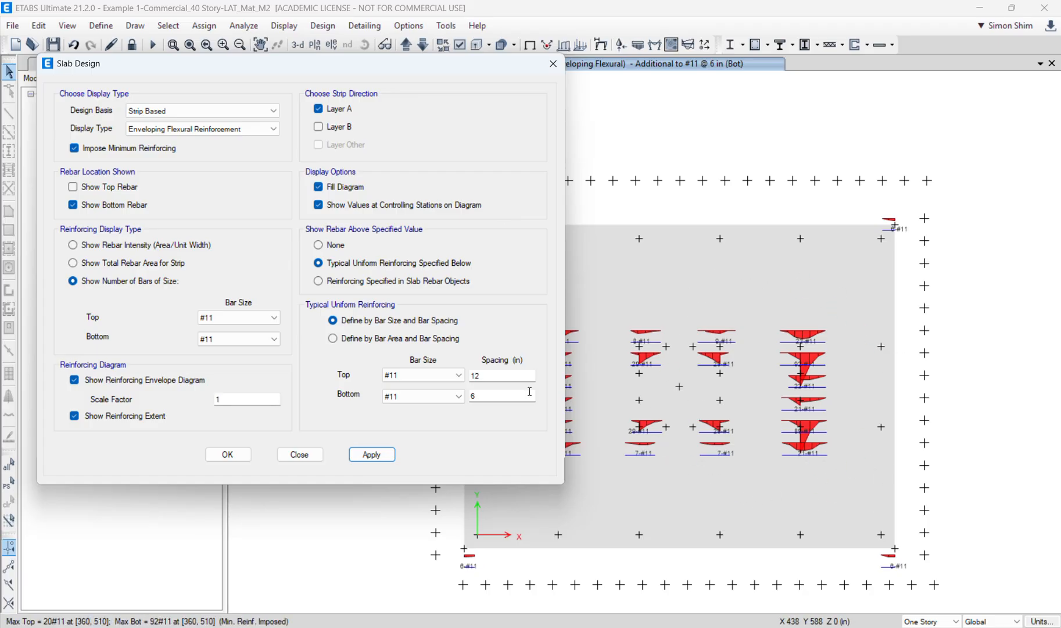
mouse_move(660, 278)
drag(455, 69, 400, 135)
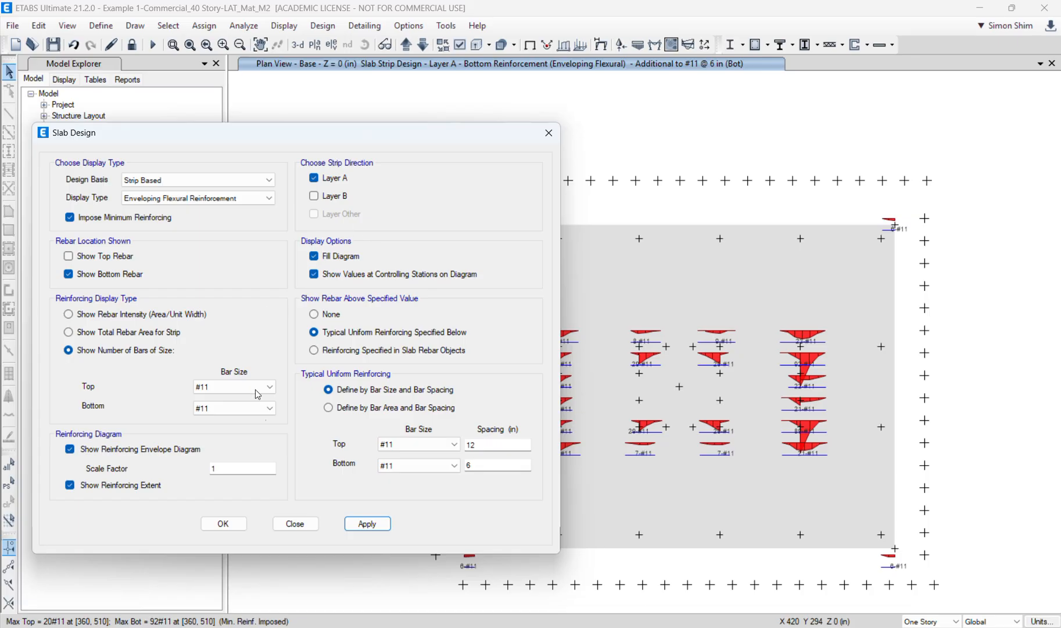
Step: Display the bottom reinforcement for Layer B only, with Layer A turned off
click(314, 196)
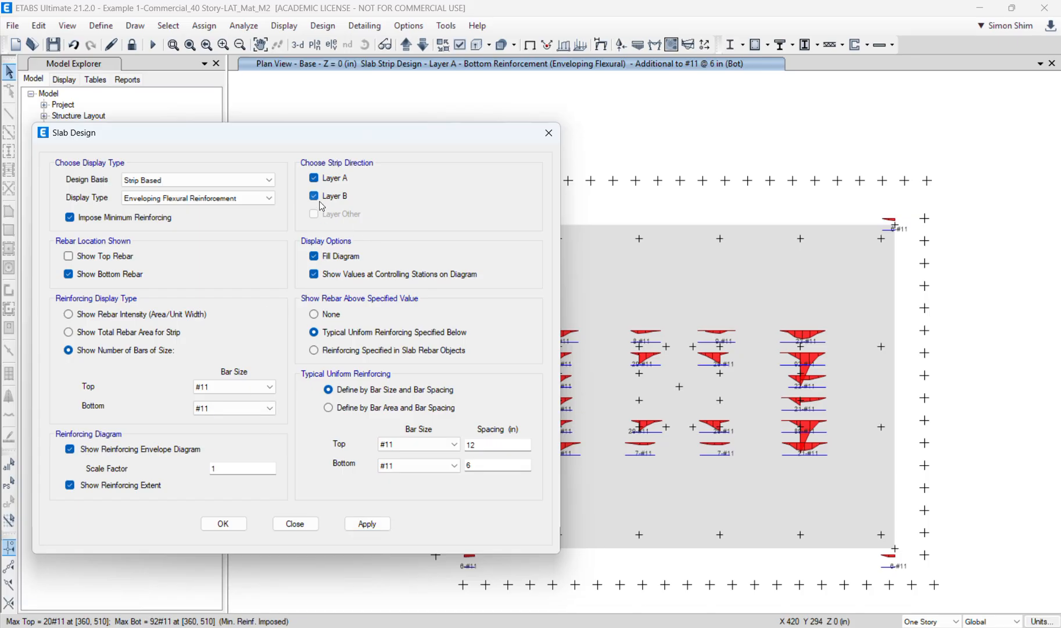
click(370, 525)
drag(353, 134, 317, 130)
click(278, 173)
click(336, 519)
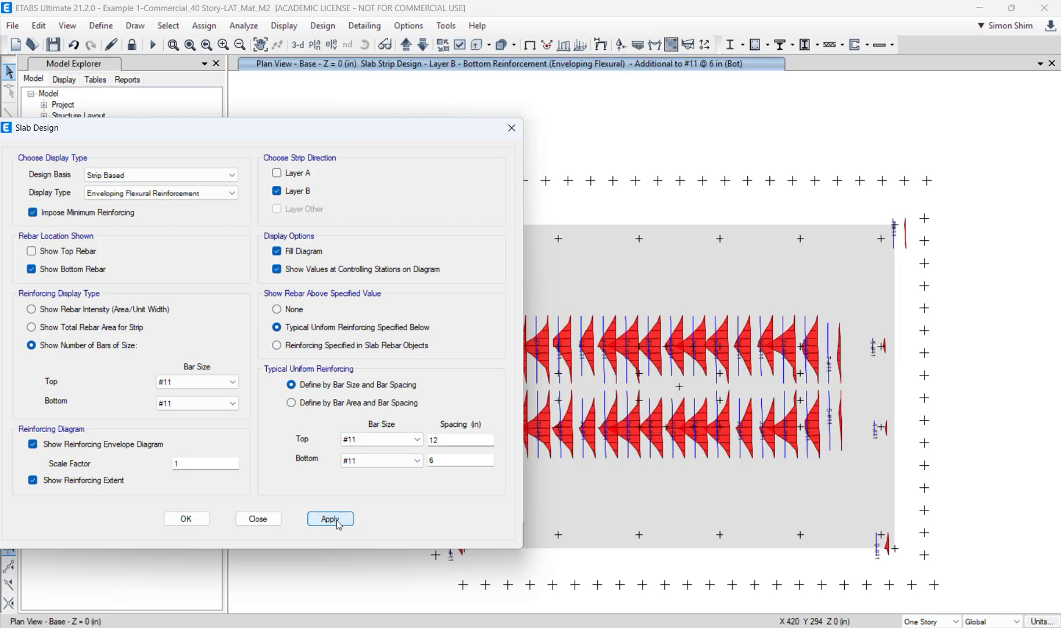
drag(431, 123, 353, 114)
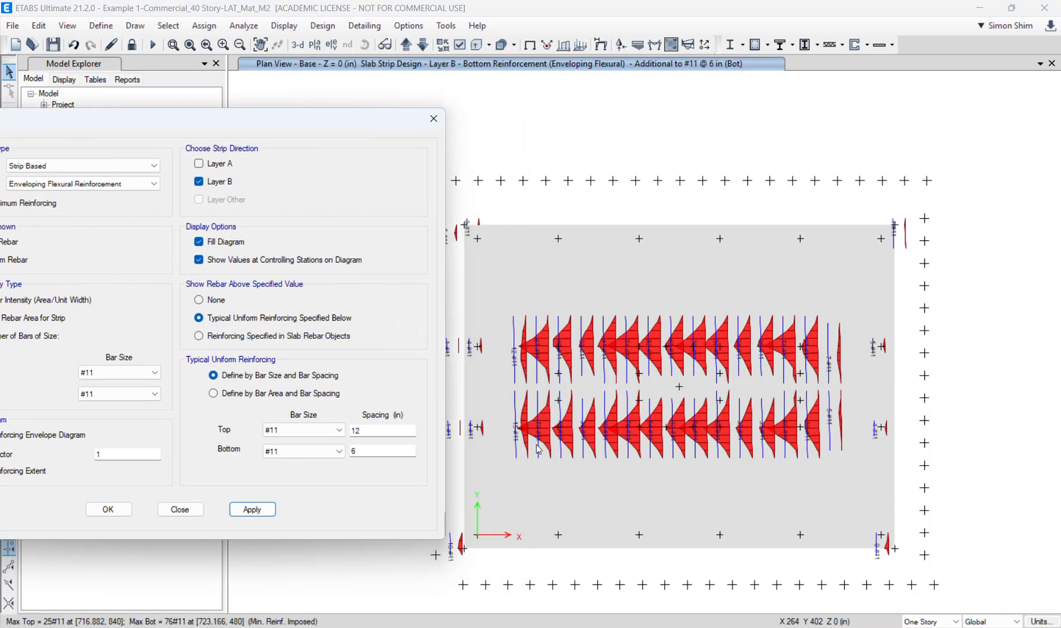
mouse_move(716, 300)
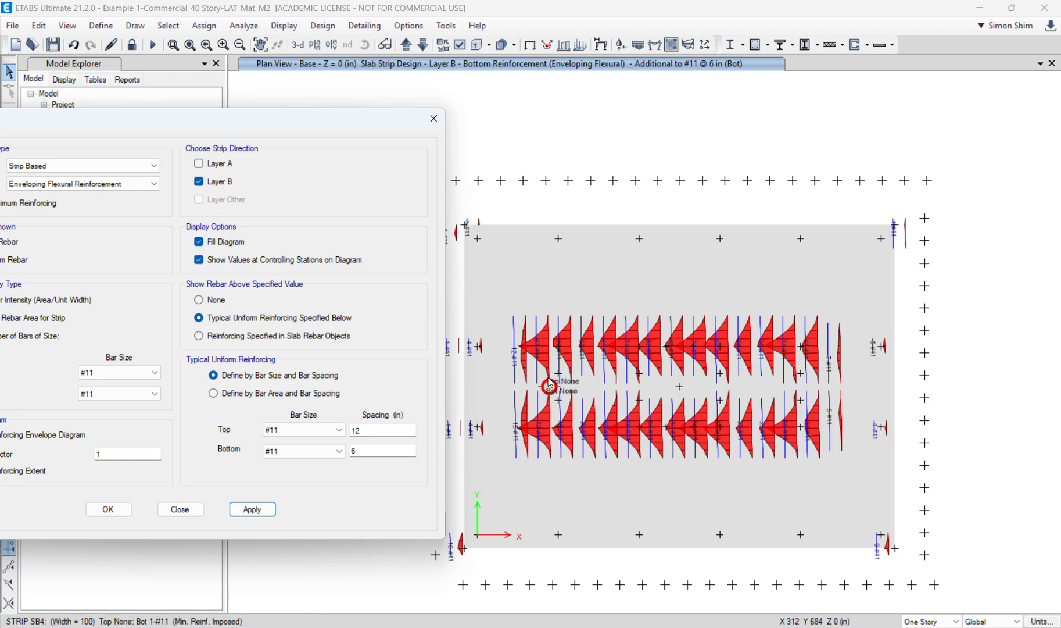
Step: Set the typical uniform top bar spacing to 6 in and apply it
drag(382, 433, 326, 433)
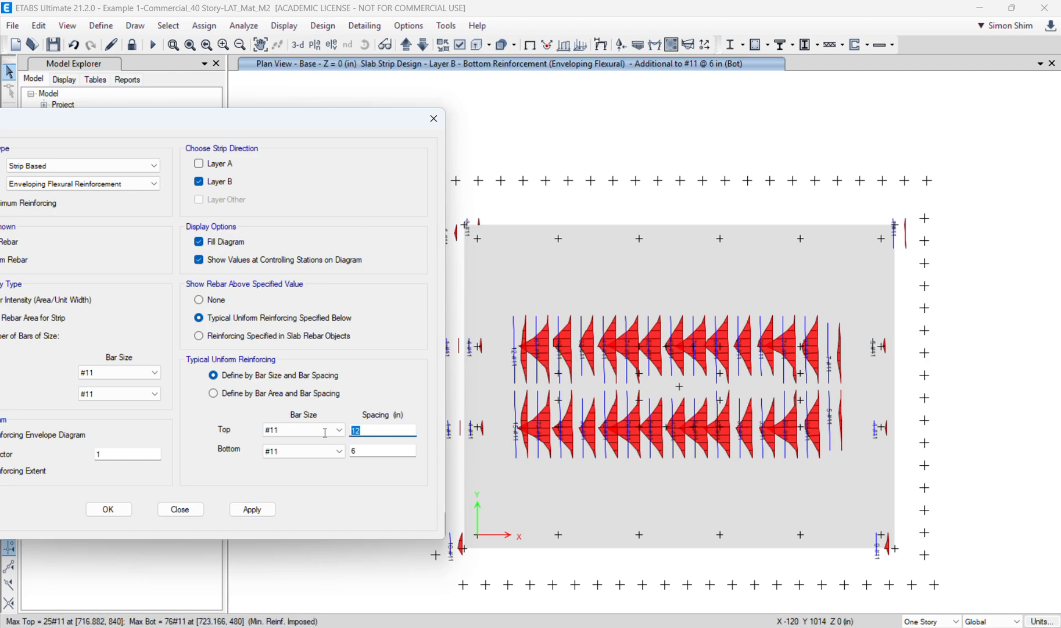
text(6)
click(250, 509)
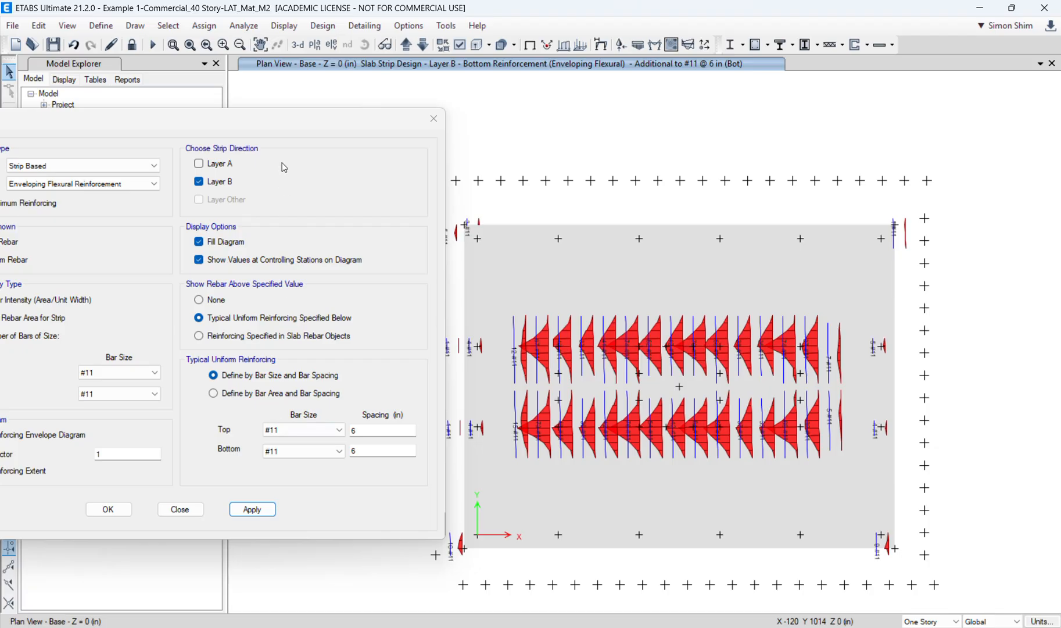
Step: Display the Layer B top rebar instead of the bottom rebar
drag(283, 120, 361, 115)
click(37, 239)
click(34, 253)
click(57, 252)
click(46, 239)
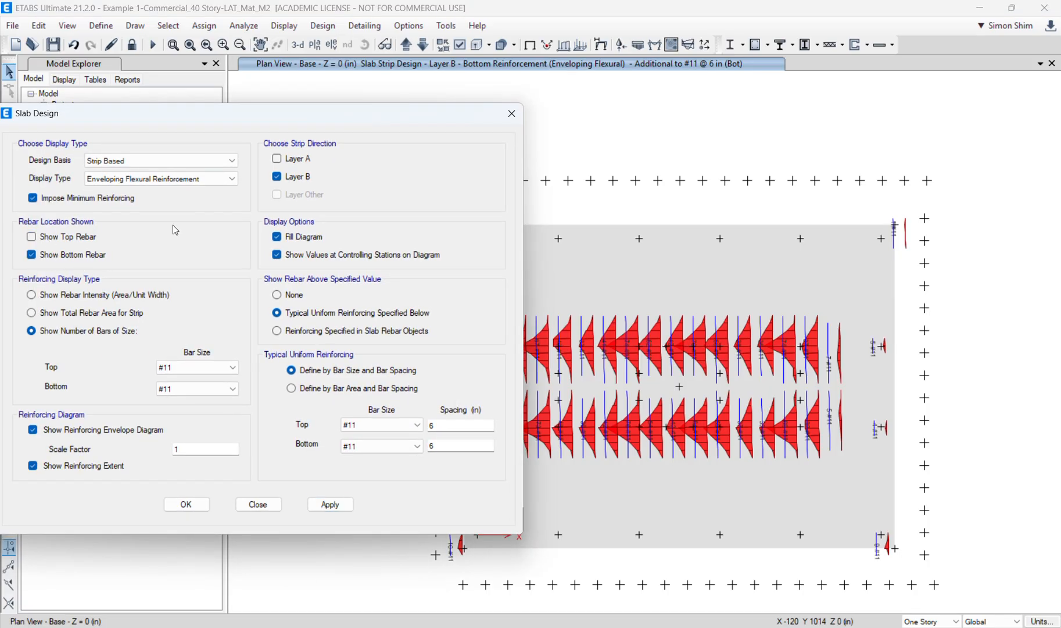
drag(415, 122, 438, 119)
click(101, 234)
click(350, 501)
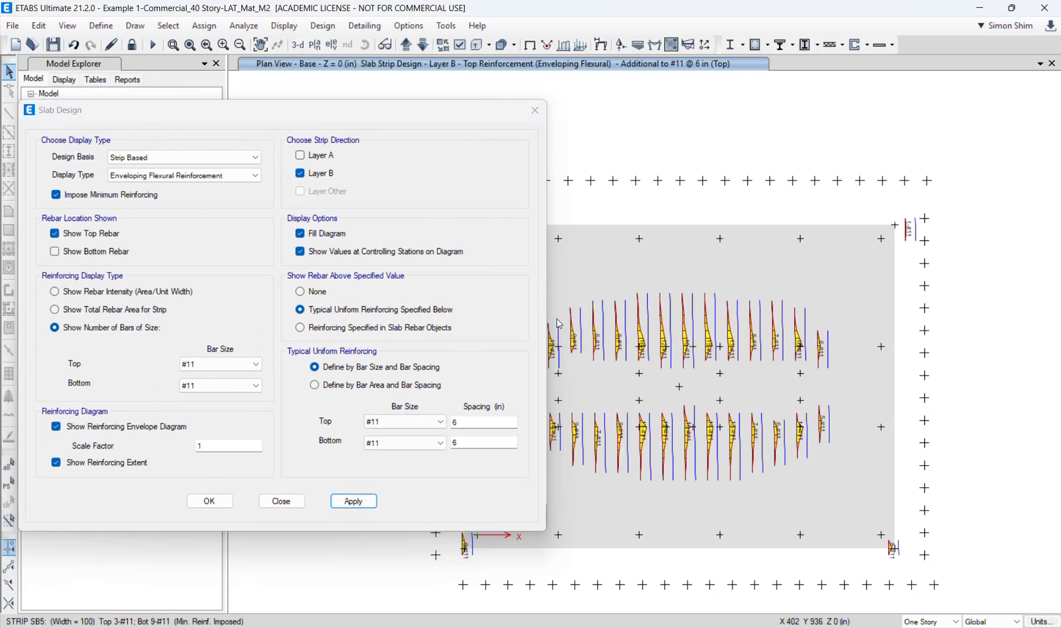
Step: Switch the top rebar diagram from Layer B to Layer A
click(310, 155)
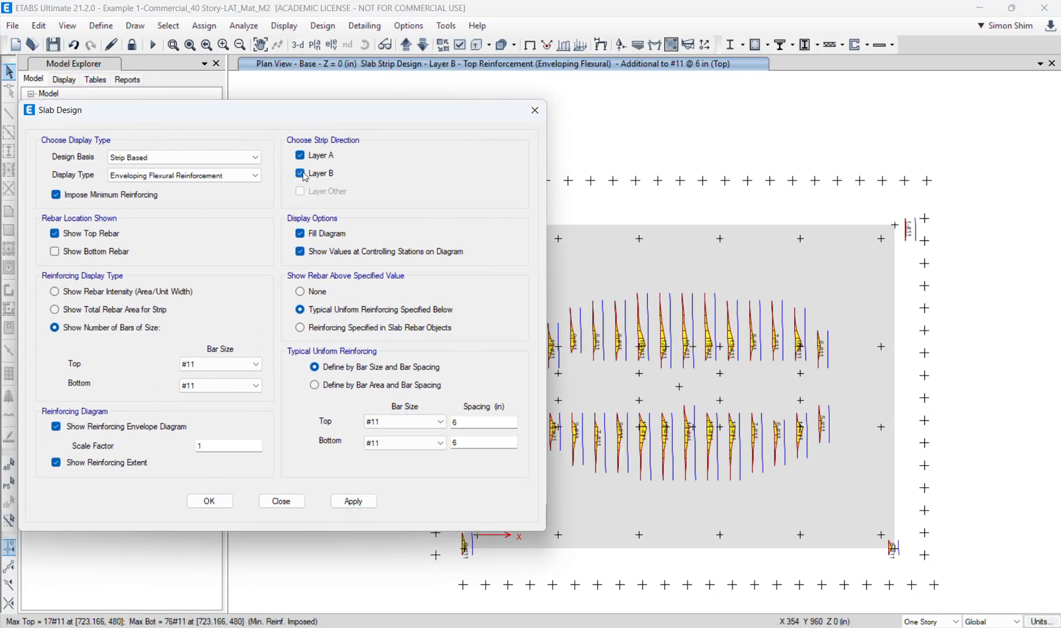
click(364, 501)
mouse_move(453, 102)
mouse_down()
mouse_move(308, 138)
mouse_move(420, 113)
mouse_move(372, 143)
mouse_move(388, 107)
mouse_move(421, 145)
mouse_move(295, 151)
mouse_move(453, 111)
mouse_up()
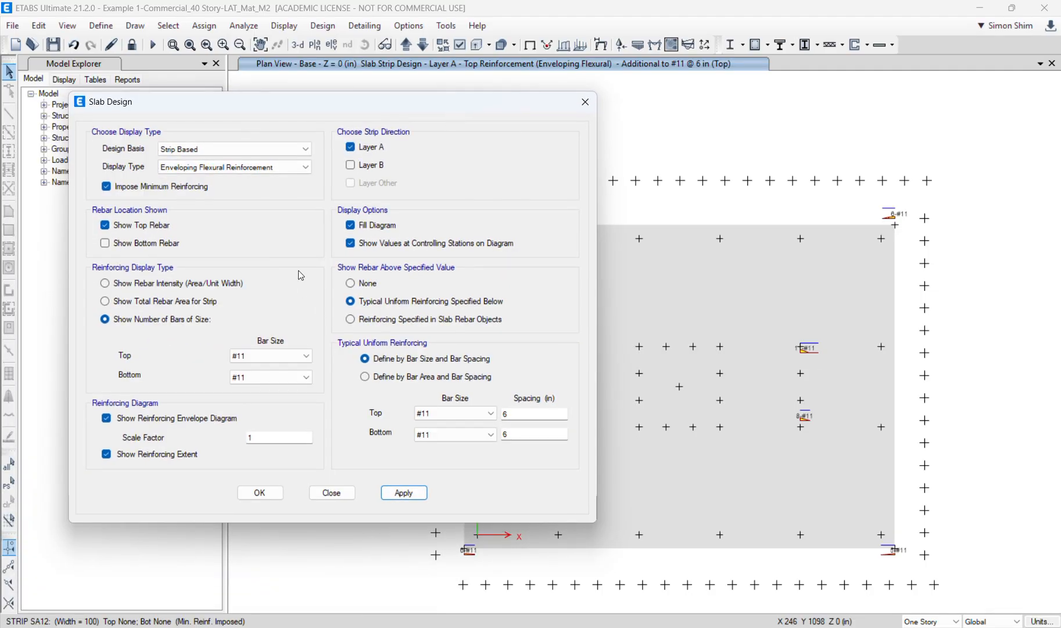
Step: Display the Layer A bottom rebar again, with the top rebar turned off
click(141, 244)
click(131, 227)
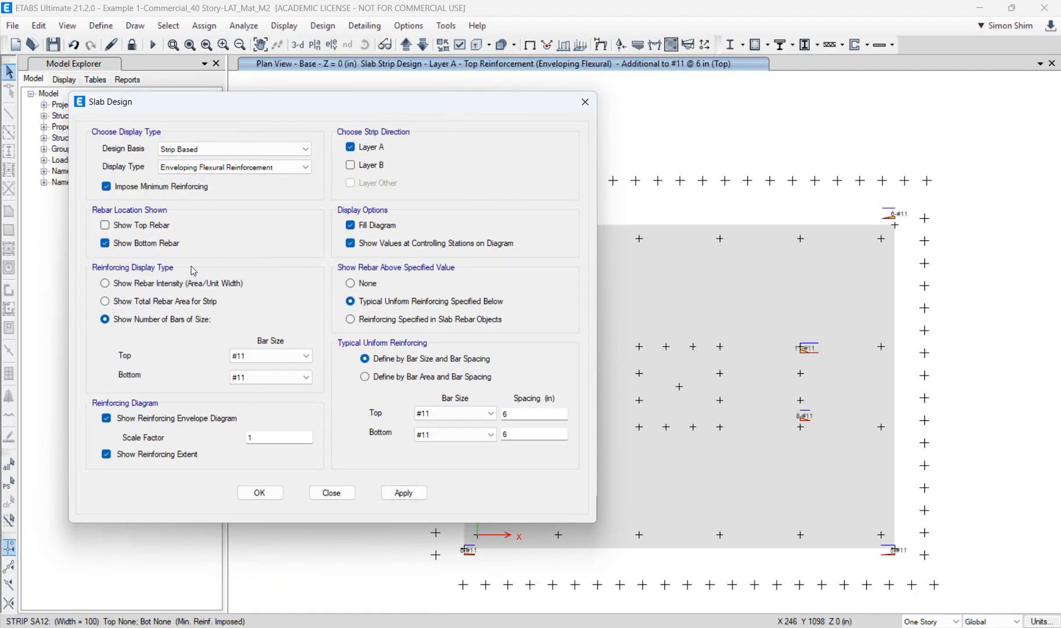
click(407, 495)
drag(462, 106, 365, 112)
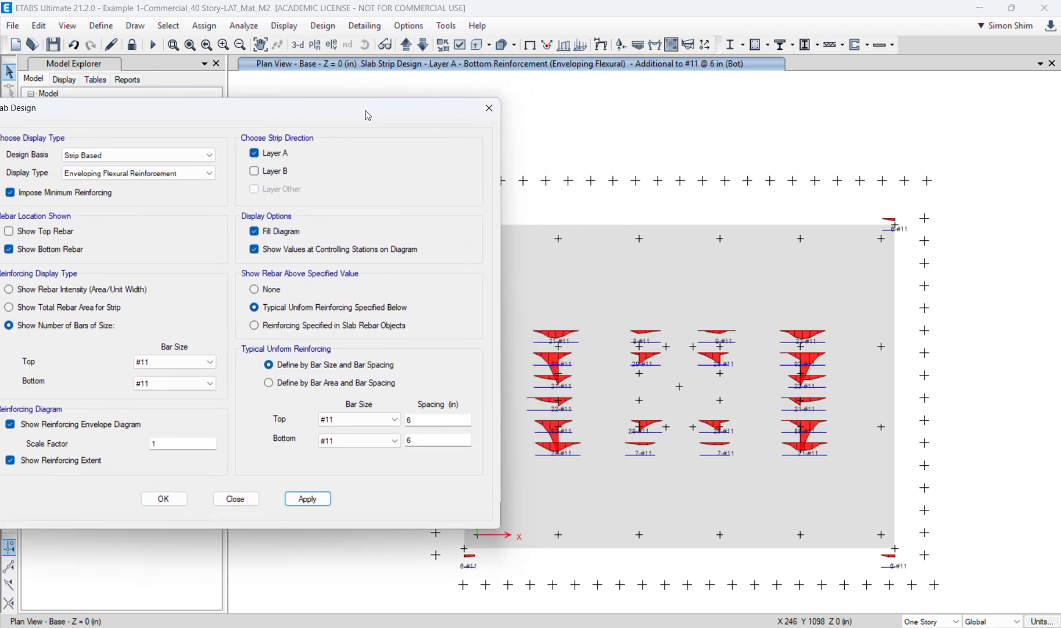
mouse_move(815, 336)
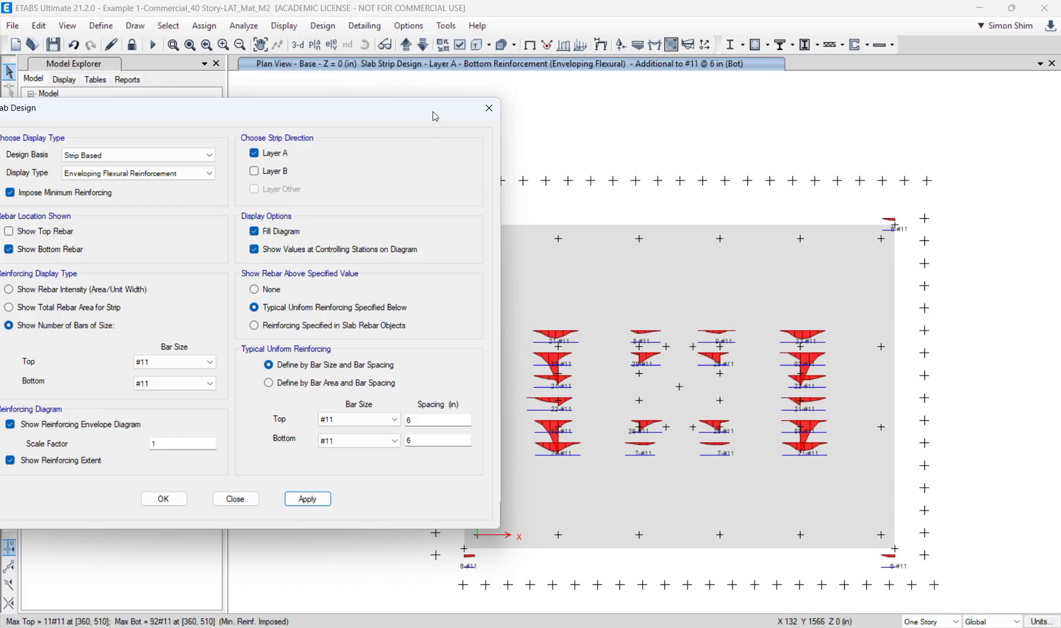
drag(436, 119, 477, 122)
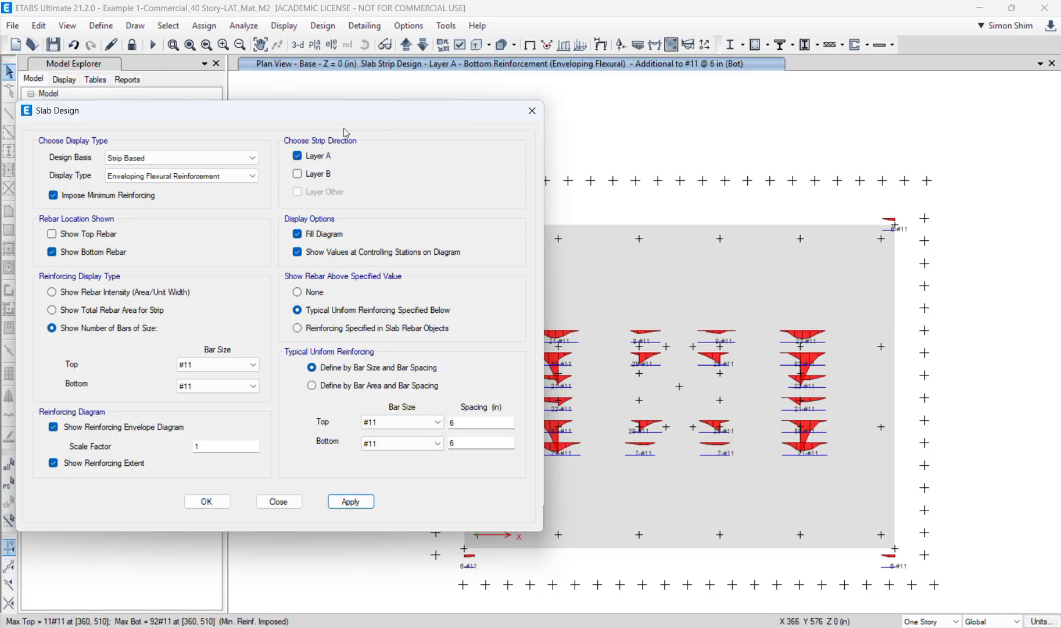
drag(344, 126, 380, 129)
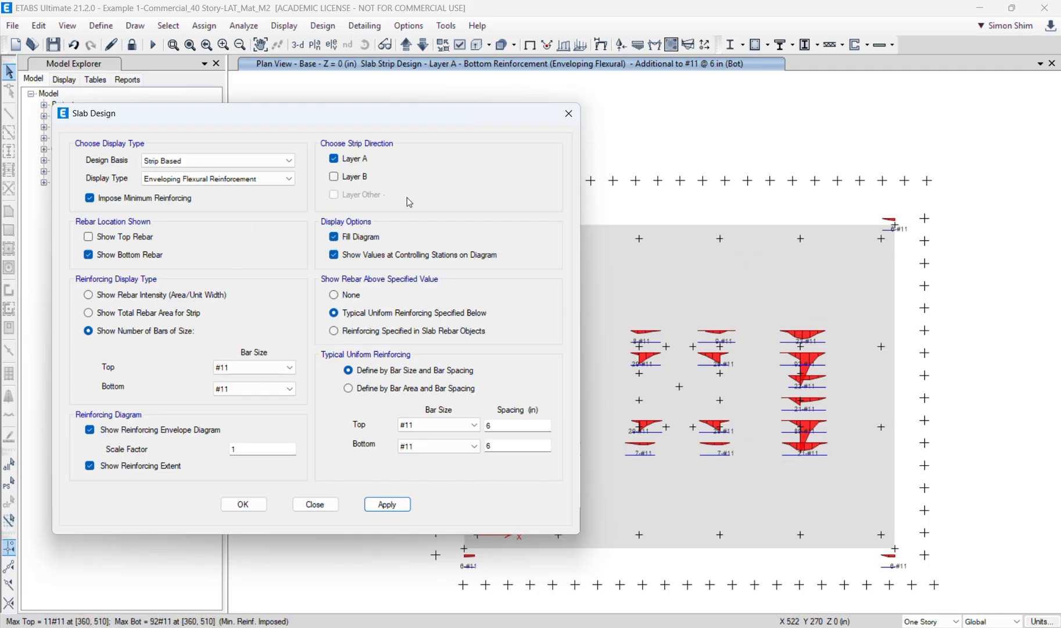
drag(193, 115, 249, 115)
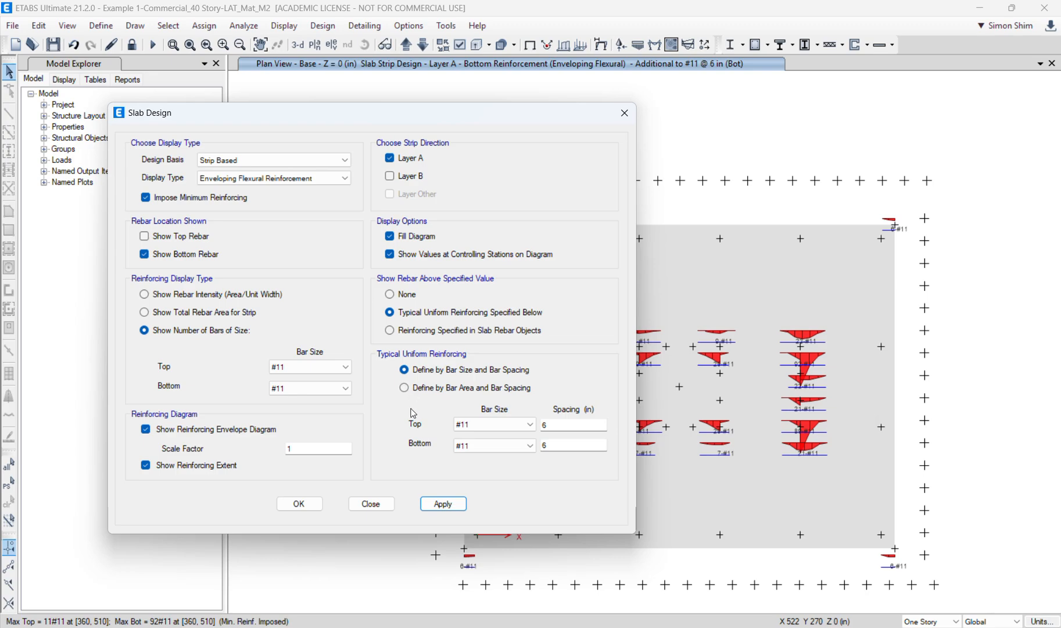
drag(372, 112, 342, 141)
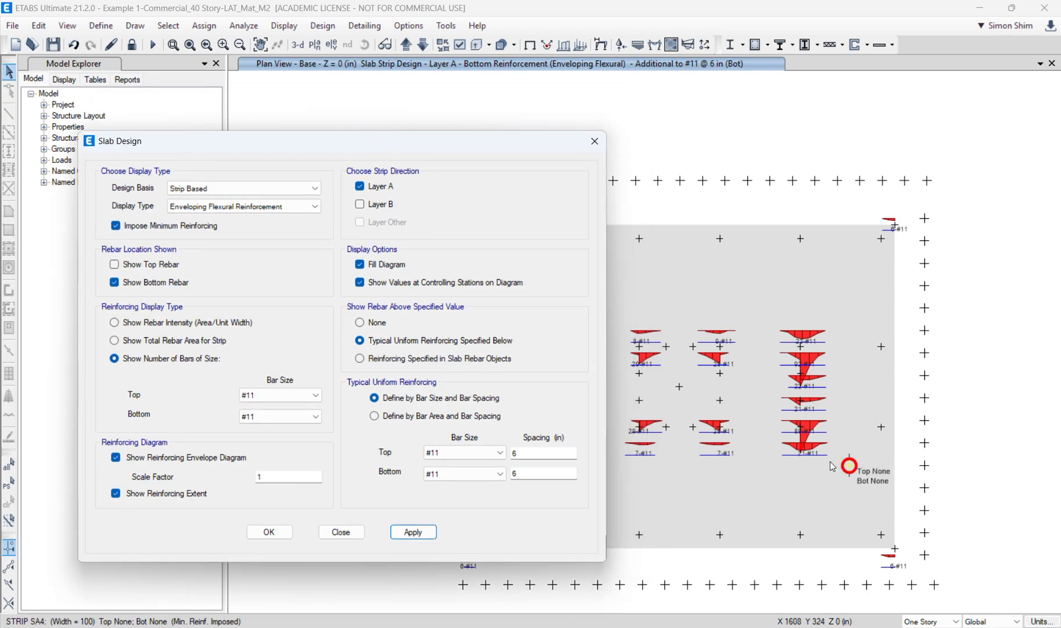
drag(464, 146, 301, 114)
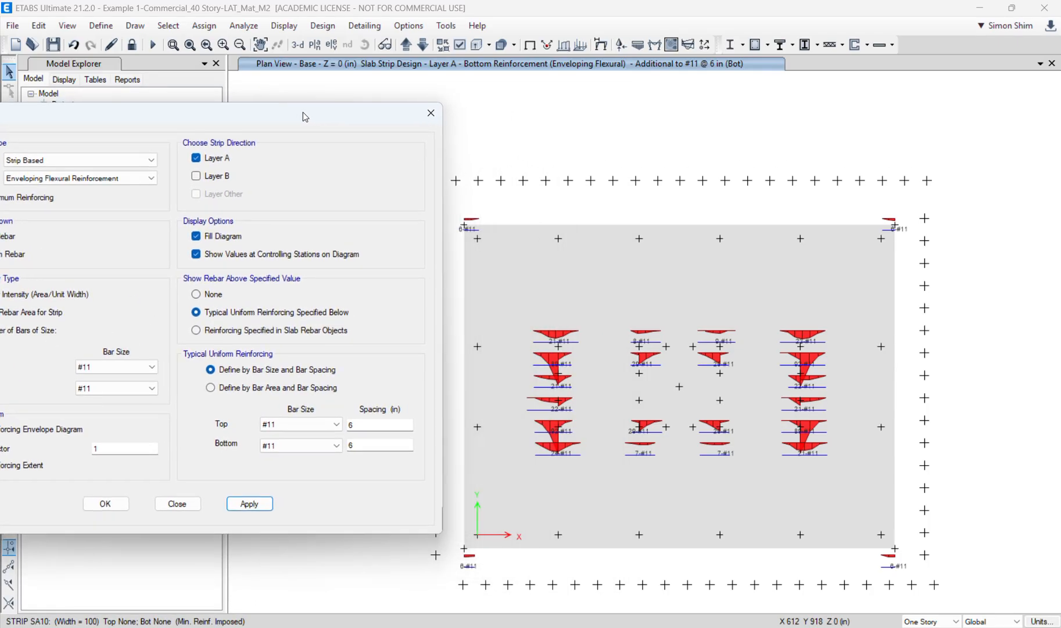
drag(239, 122, 286, 118)
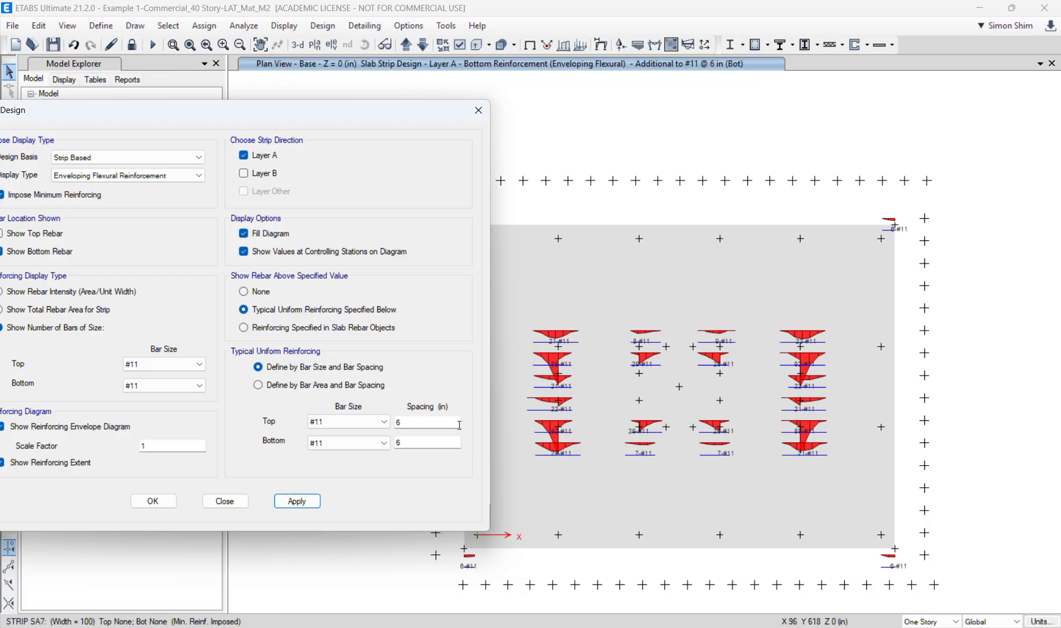
drag(370, 118, 497, 111)
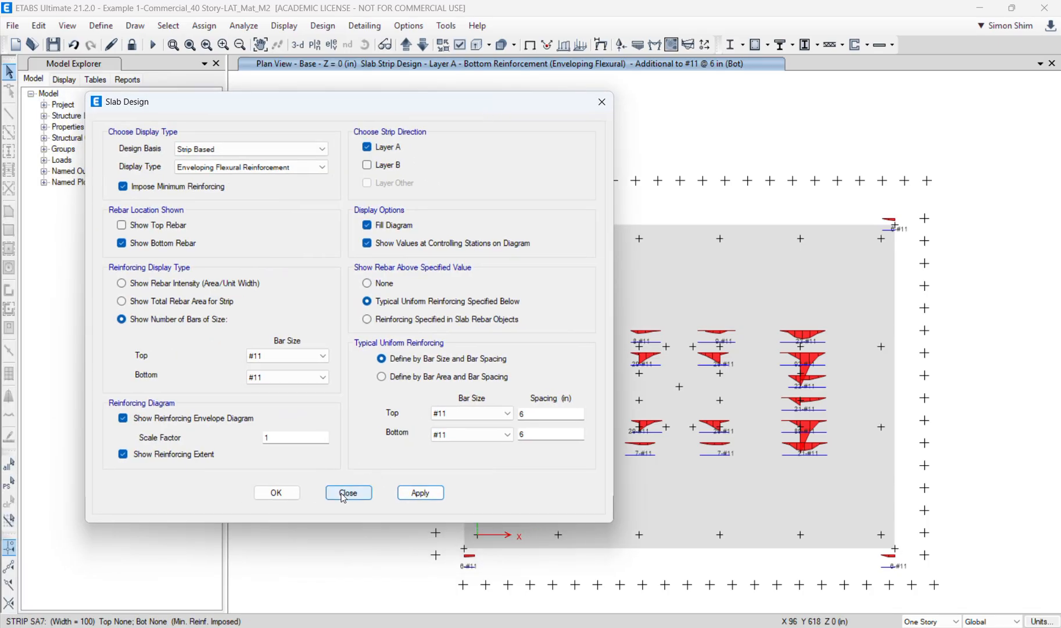
Step: Close the slab flexural design settings and display the concrete slab punching check on the Base plan
click(292, 495)
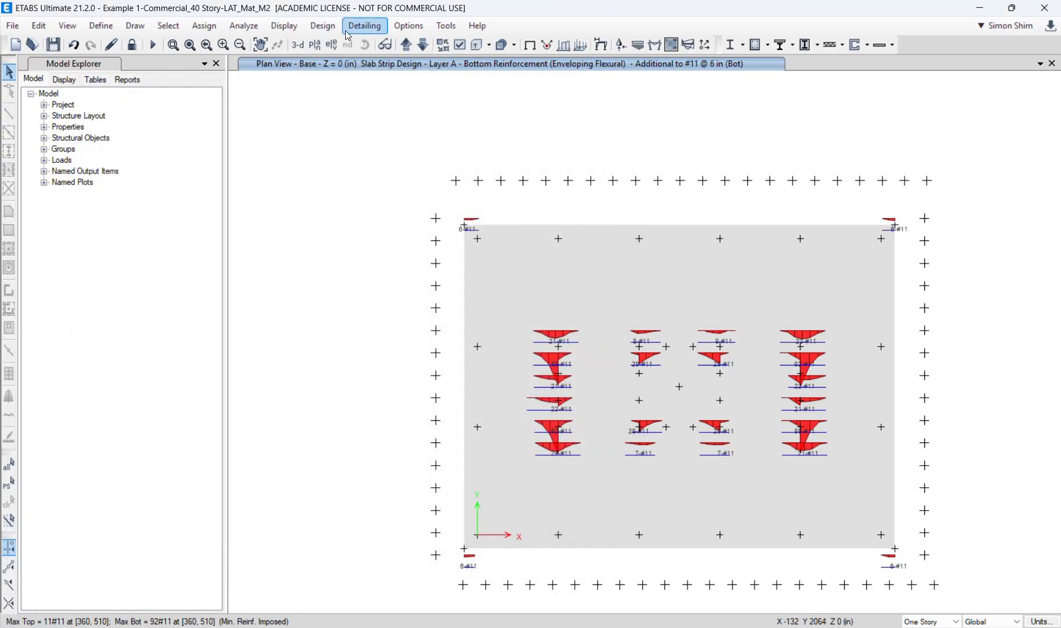
click(323, 26)
mouse_move(368, 177)
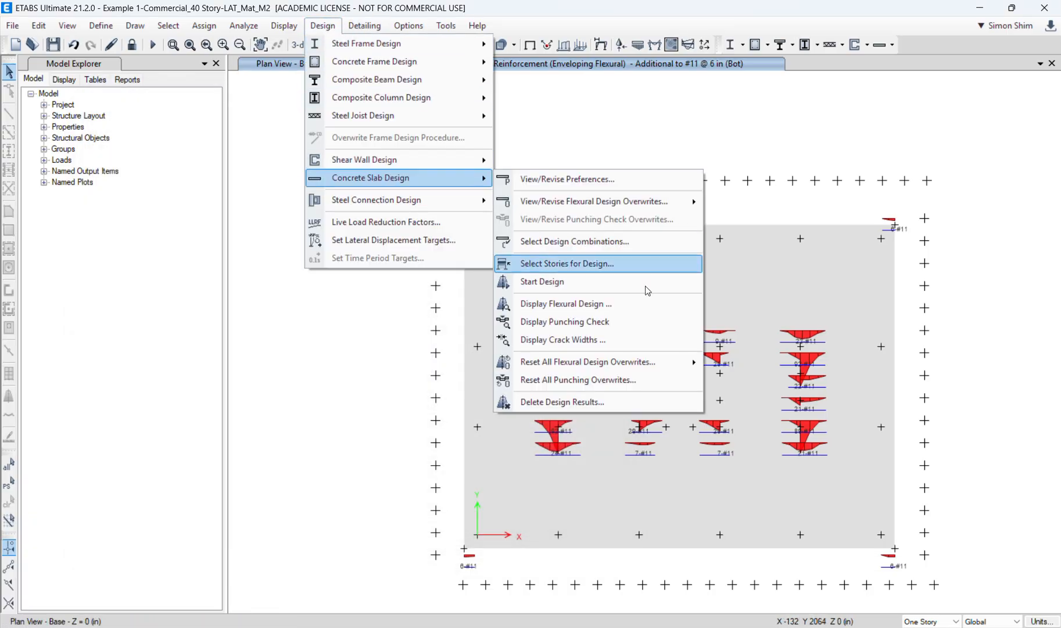
click(609, 321)
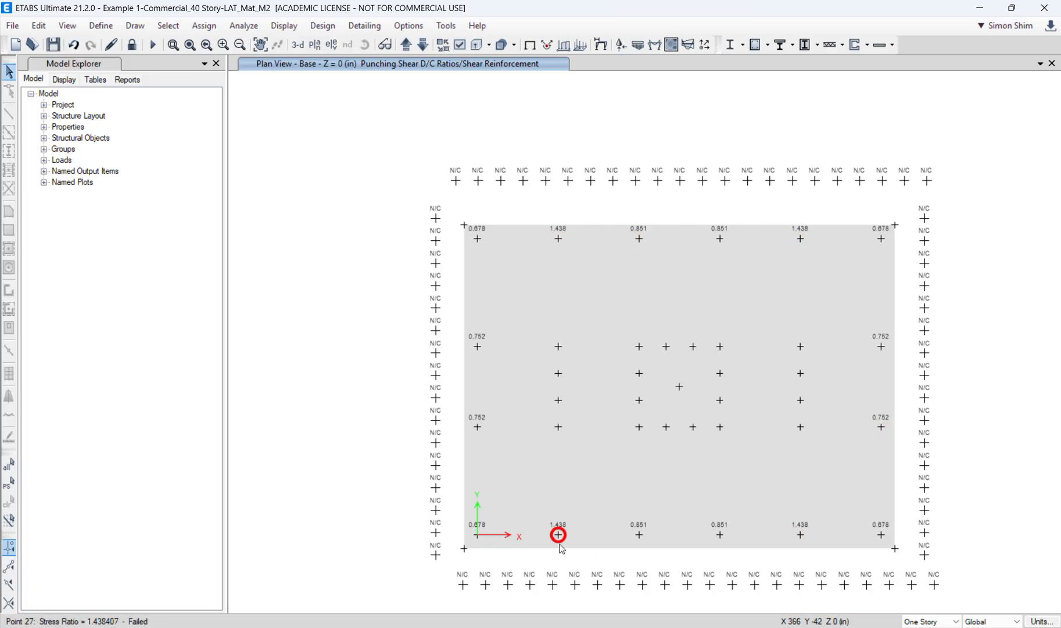
Step: View the mat's punching shear ratios in 3-D and return to the Base plan view
click(297, 44)
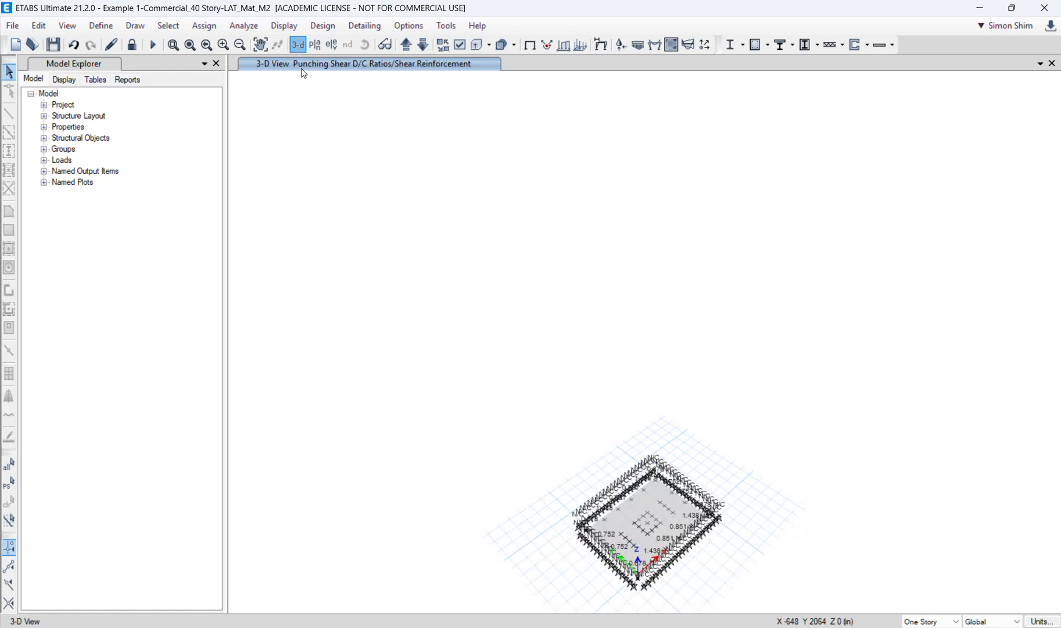
scroll(644, 545, up, 3)
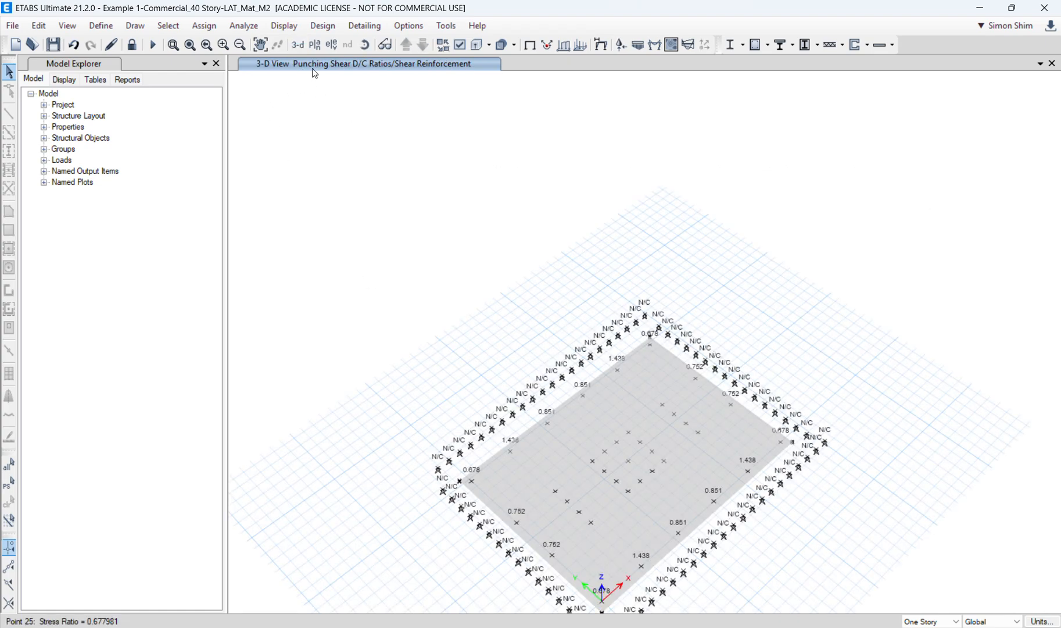
click(314, 44)
scroll(611, 356, down, 8)
click(599, 443)
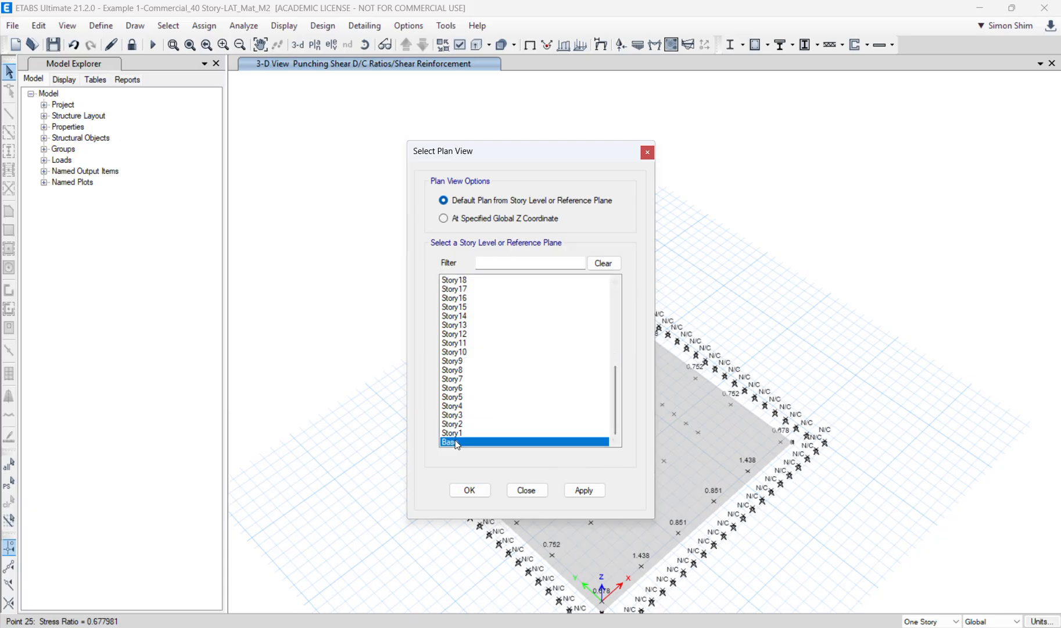
click(469, 491)
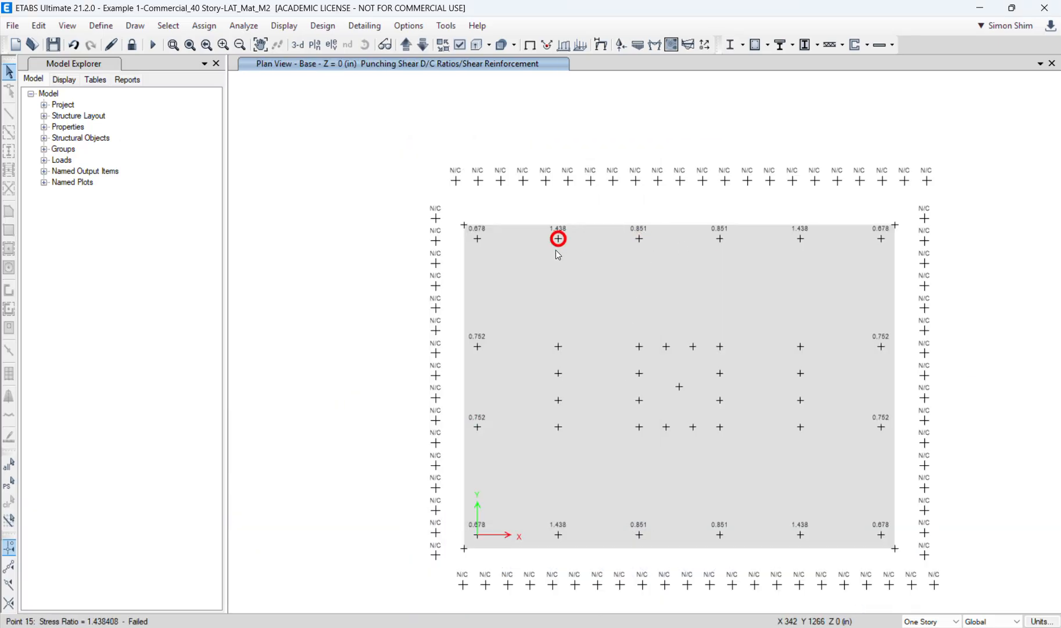